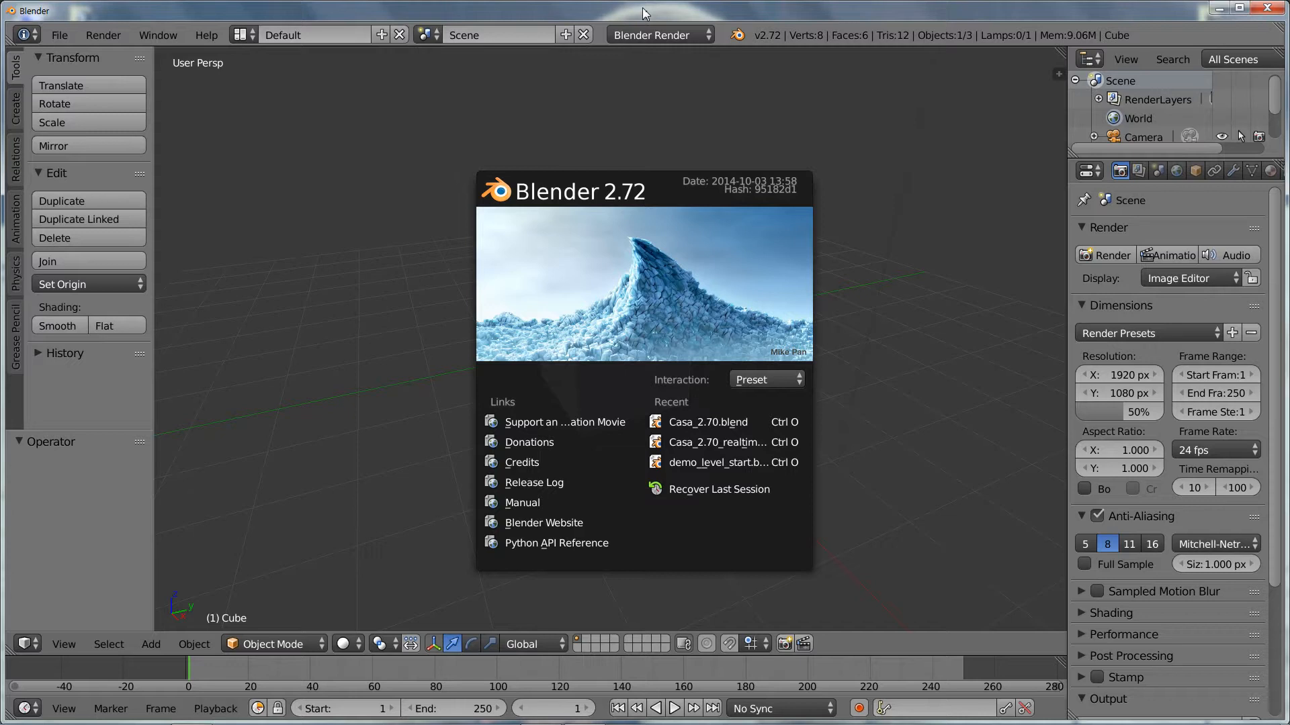
Step: Delete the default cube and add a mesh cylinder in its place
click(867, 206)
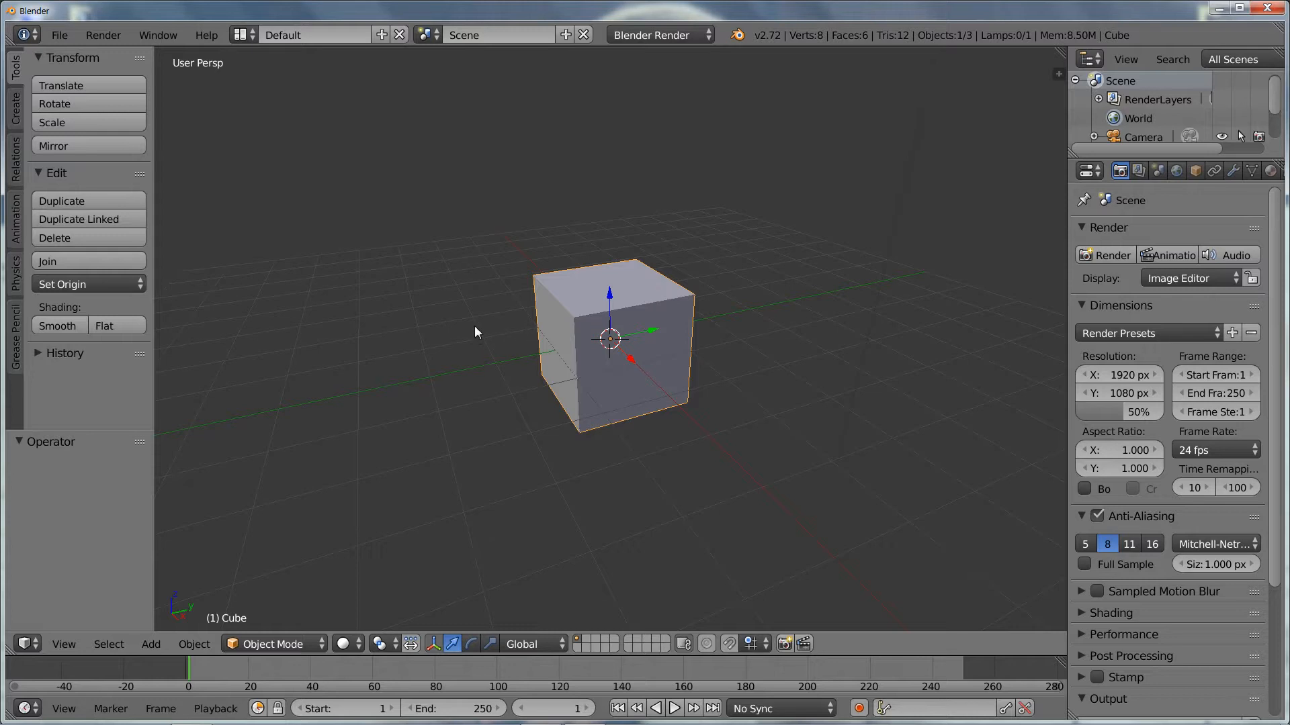
key(x)
click(646, 298)
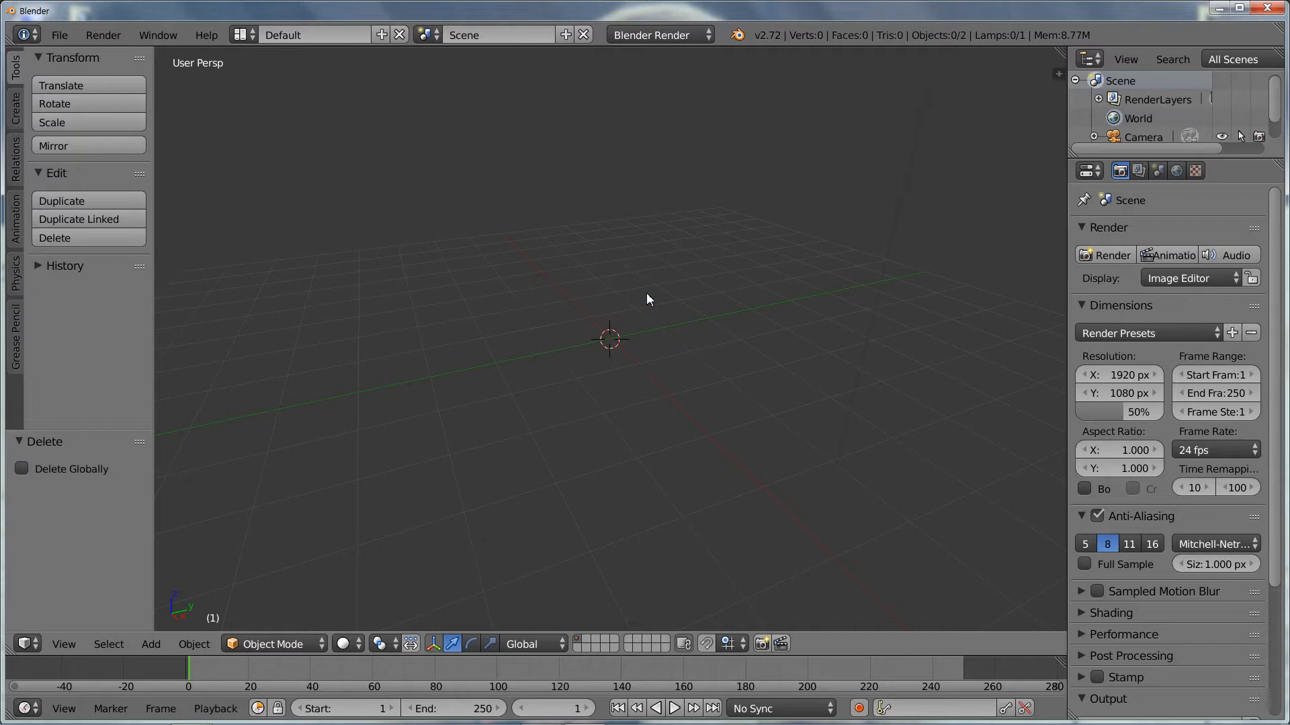
key(shift+a)
mouse_move(647, 294)
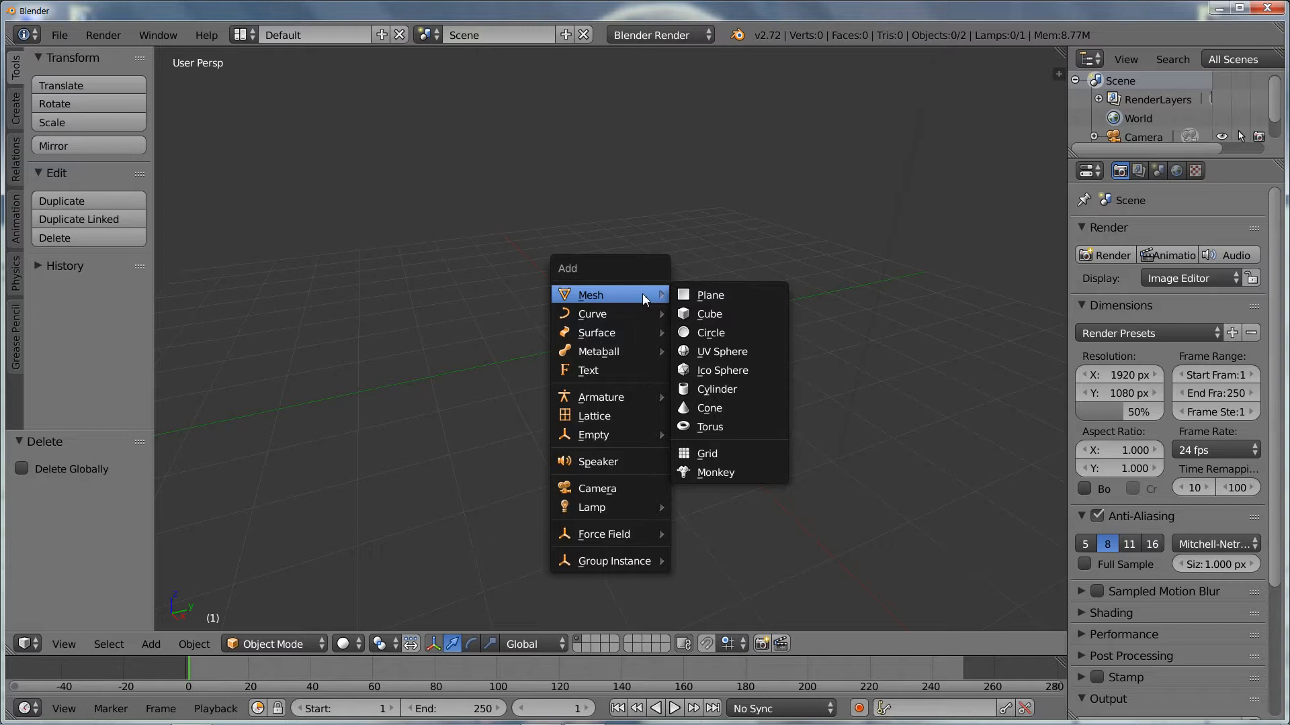
click(742, 389)
scroll(613, 376, up, 1)
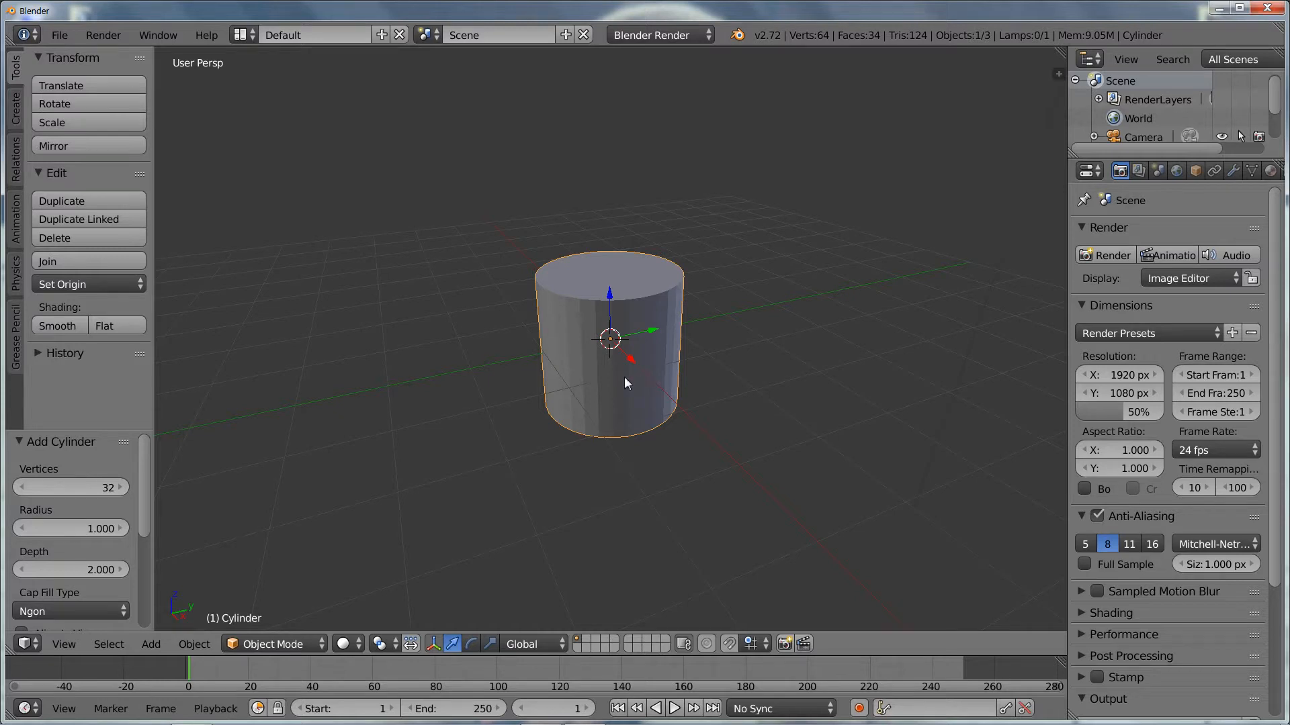
Step: Edit the cylinder in face select mode and inset its top face by about 0.312
middle_drag(625, 378, 608, 373)
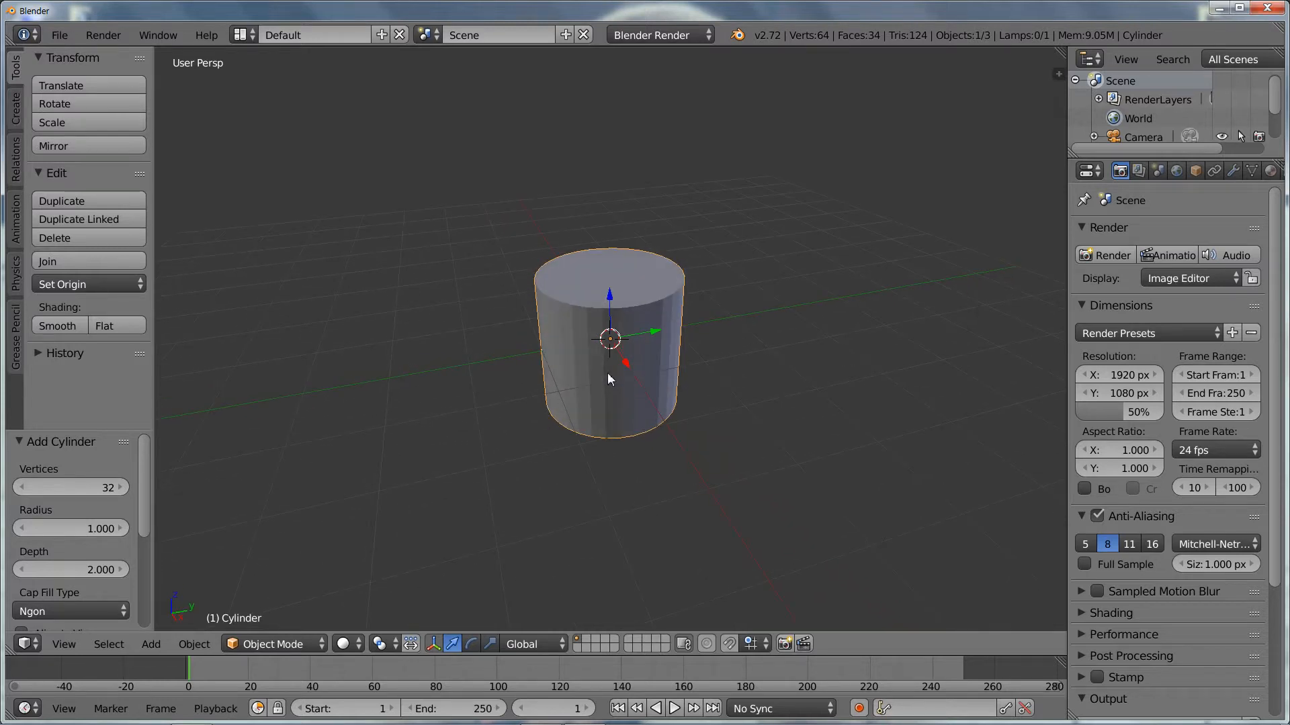
key(Tab)
key(ctrl+Tab)
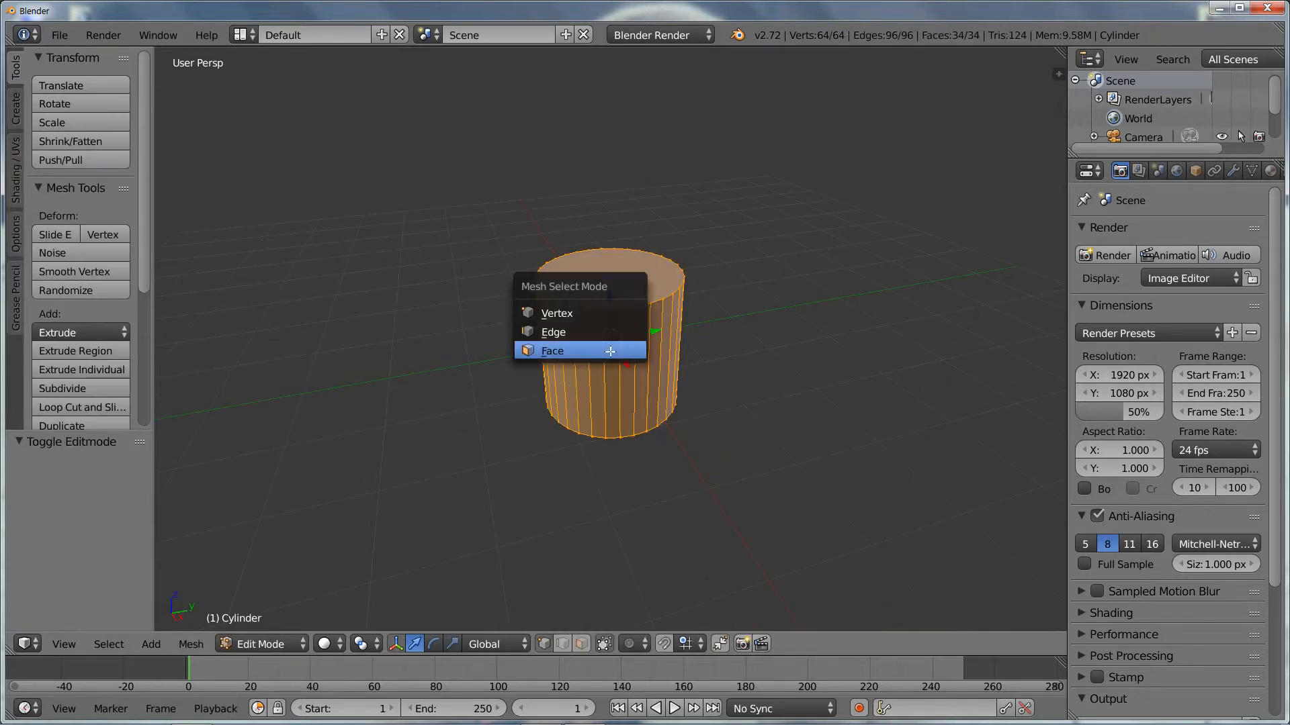
right_click(610, 351)
key(Escape)
click(607, 340)
key(a)
right_click(632, 274)
scroll(631, 276, up, 4)
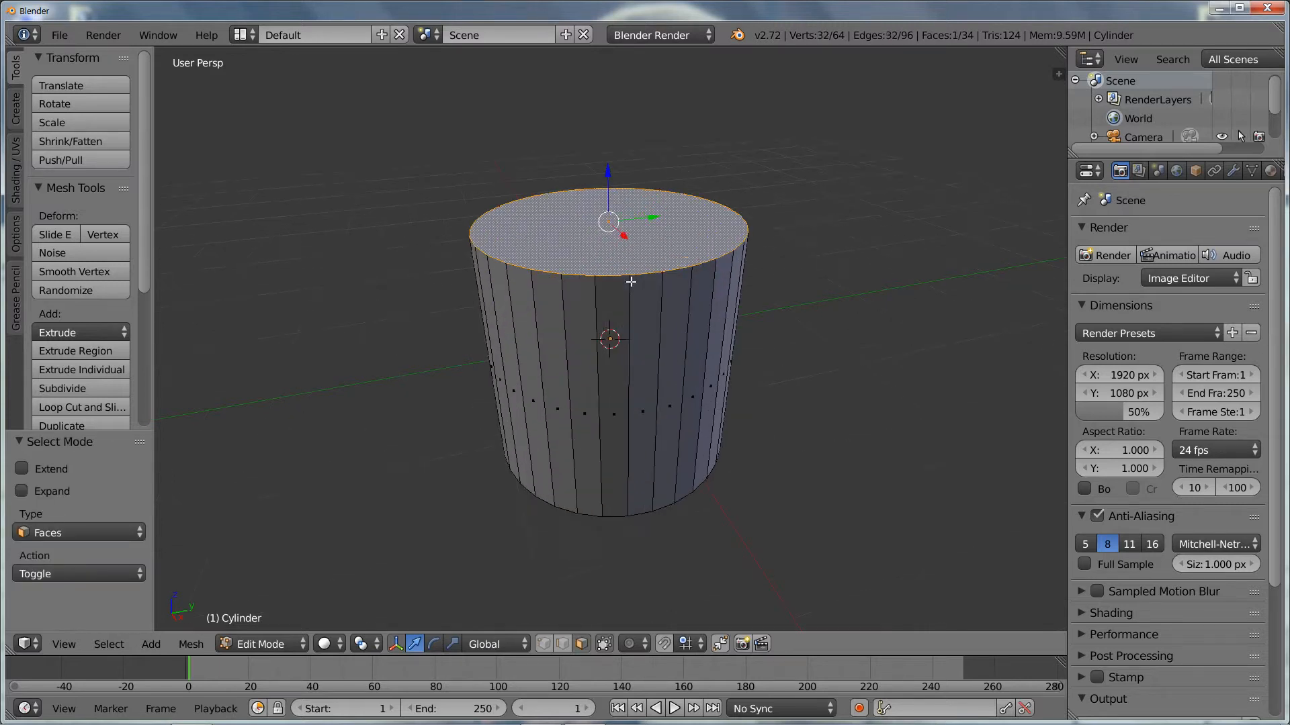
middle_drag(631, 281, 653, 269)
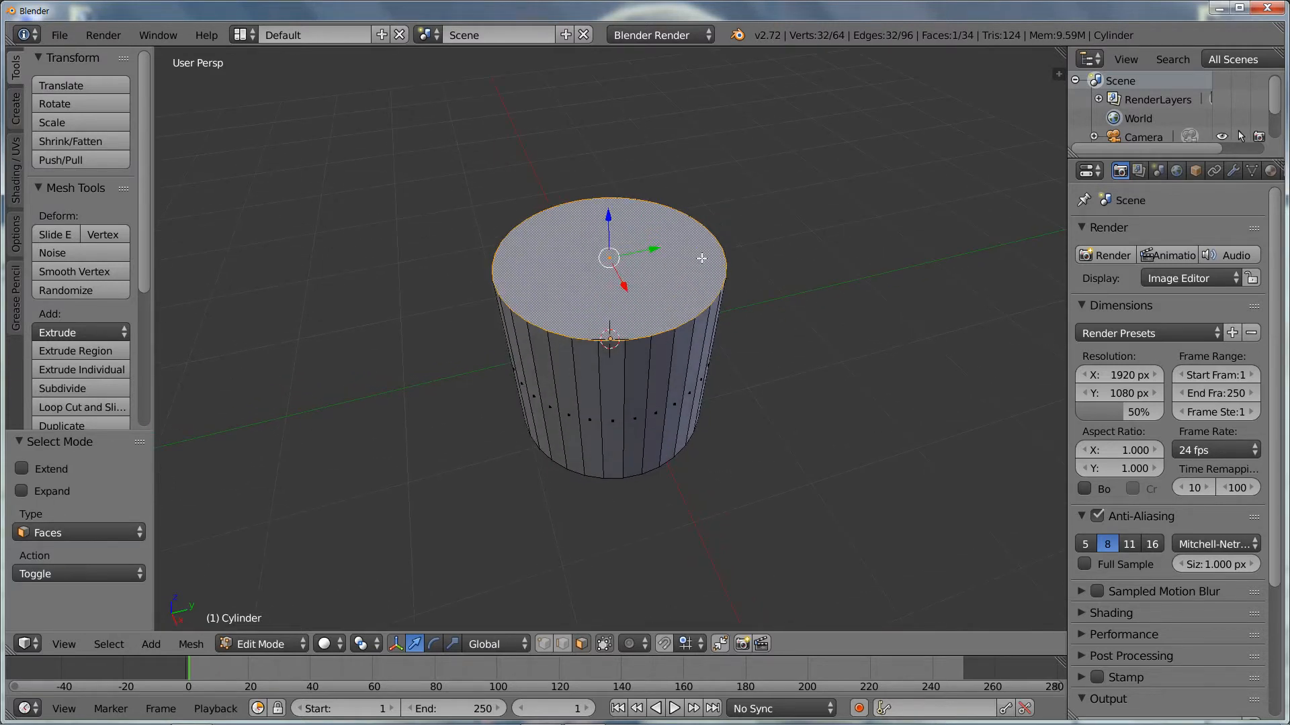
key(i)
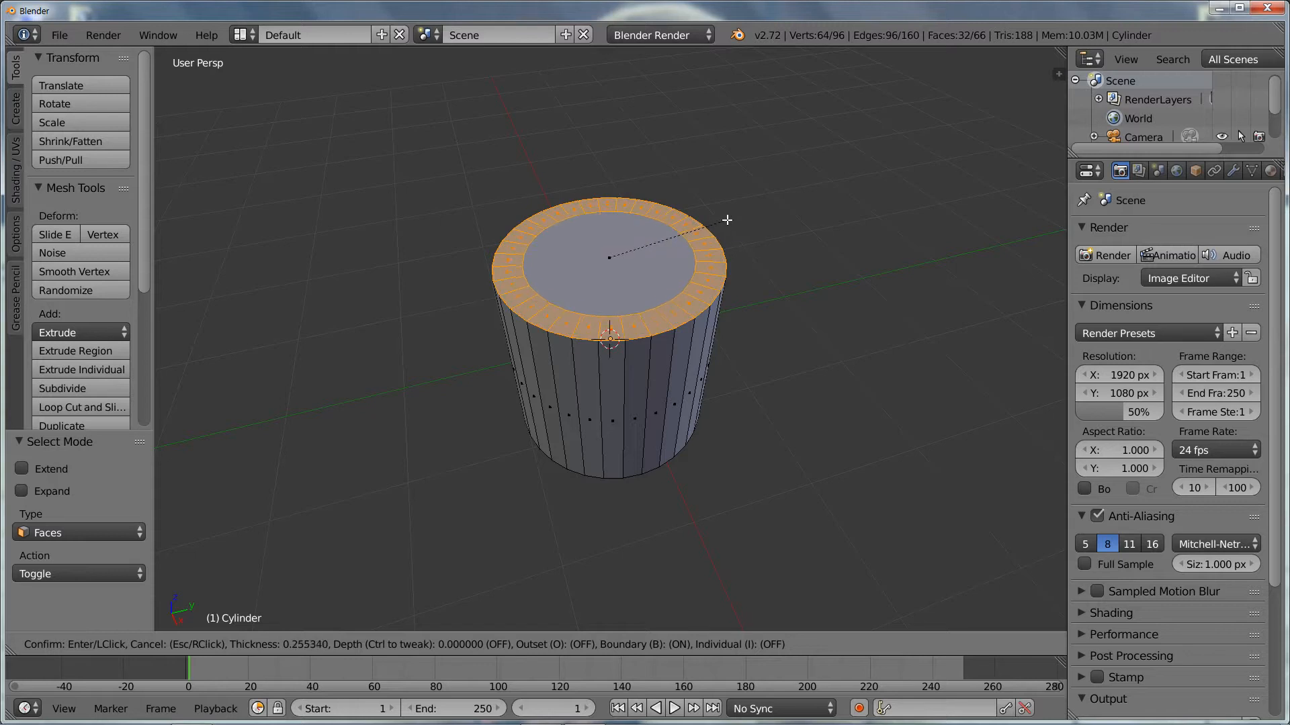
click(725, 221)
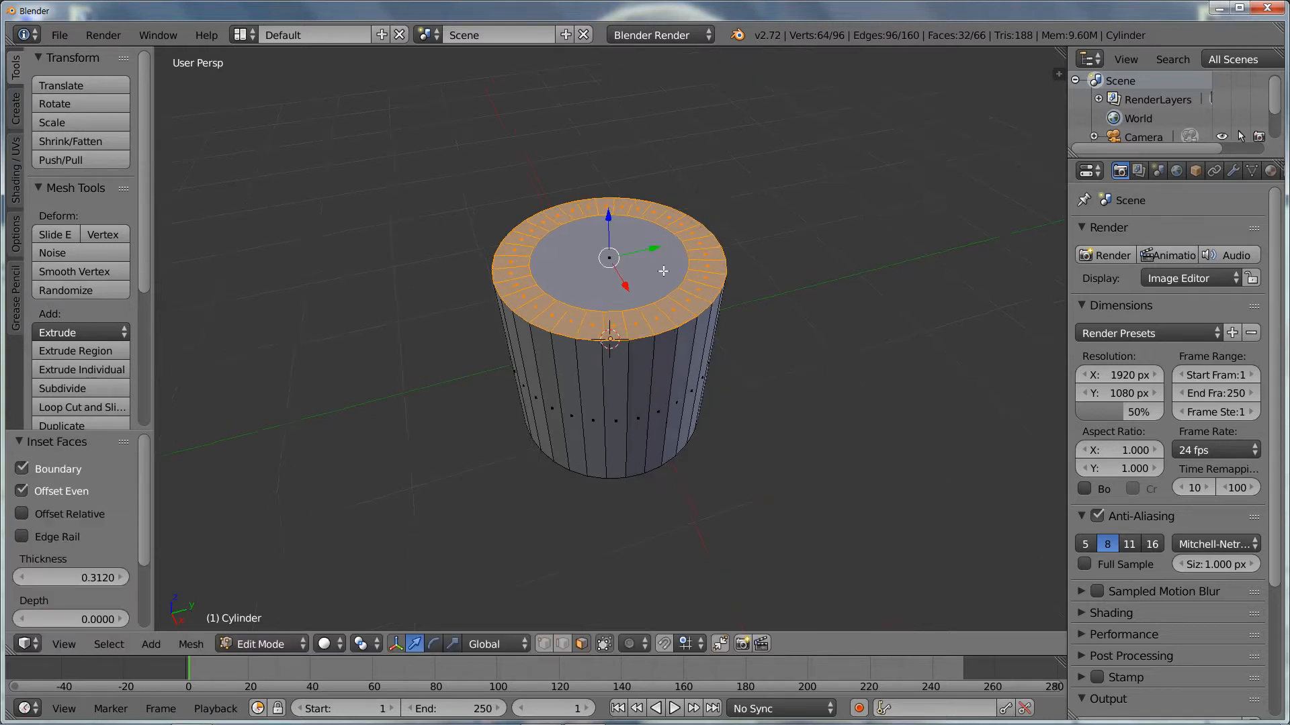
Step: Deselect two groups of faces on nearly opposite sides of the inset ring and extrude the remaining ring faces upward about 0.243
scroll(662, 270, up, 5)
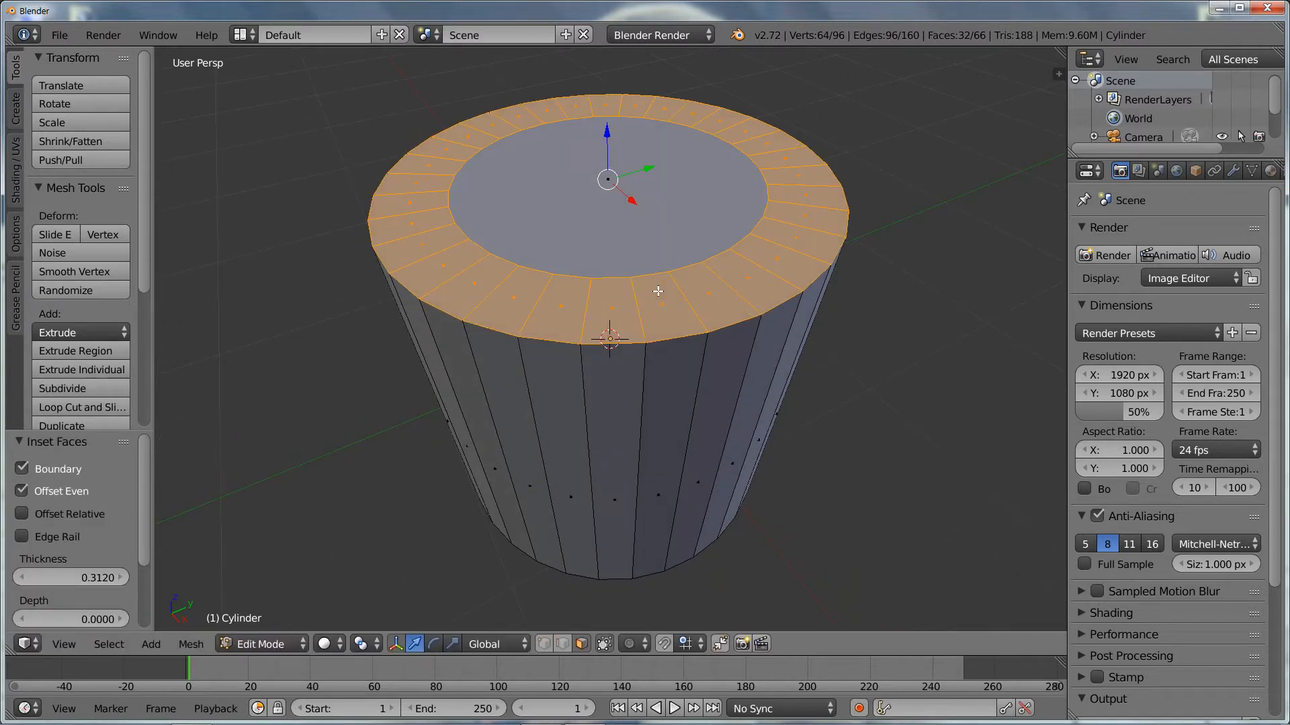
key(c)
mouse_move(504, 281)
middle_down()
mouse_move(513, 295)
mouse_move(564, 299)
middle_up()
middle_drag(769, 122, 787, 155)
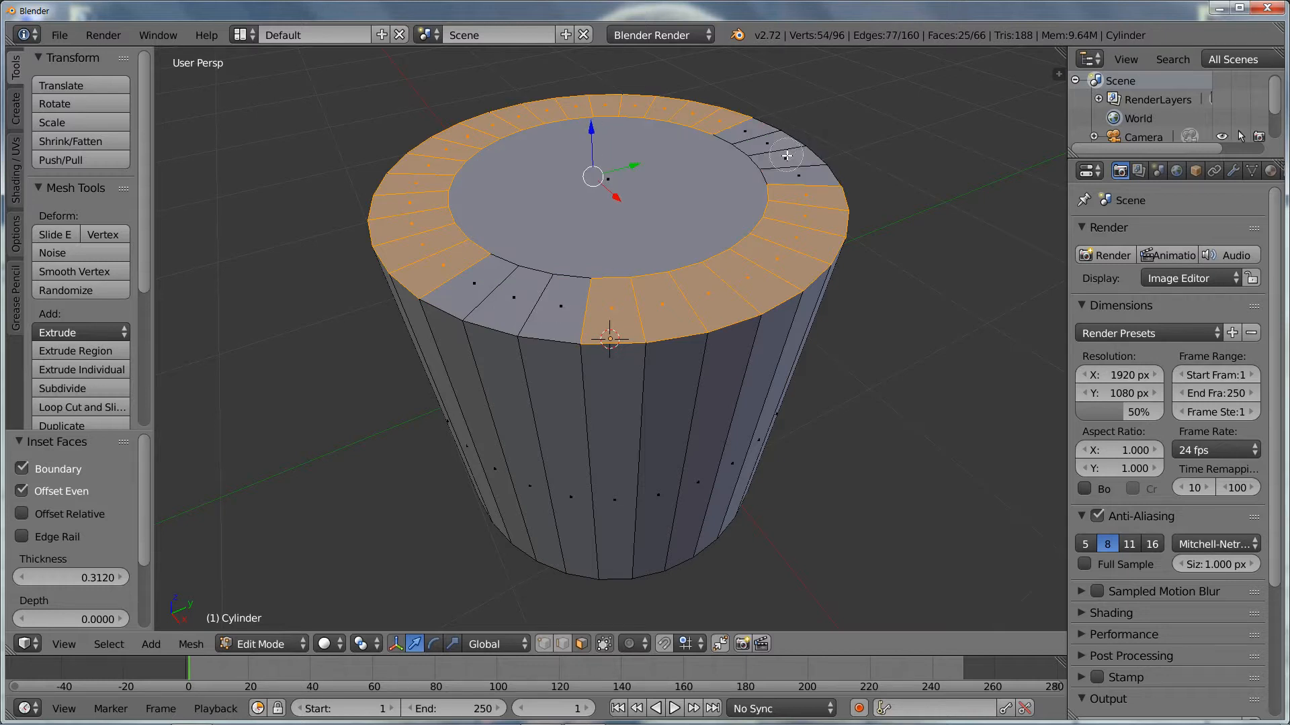
key(Escape)
middle_drag(809, 201, 819, 187)
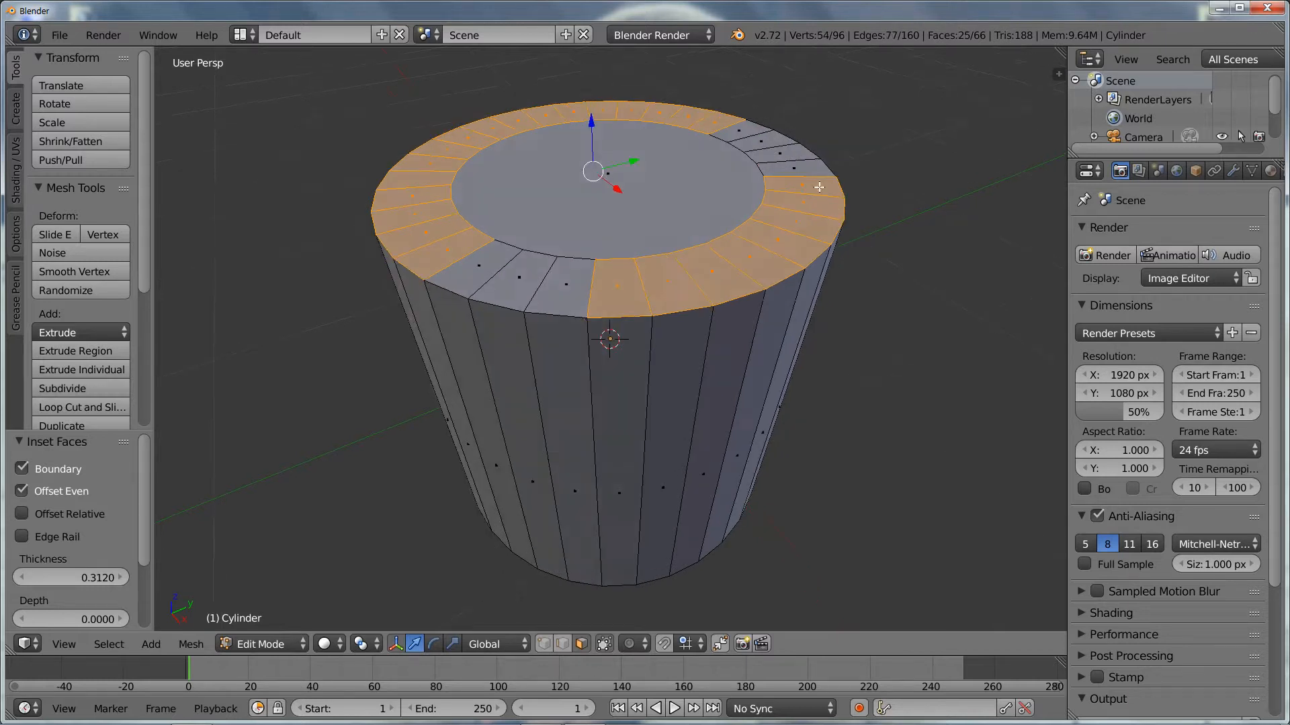
key(e)
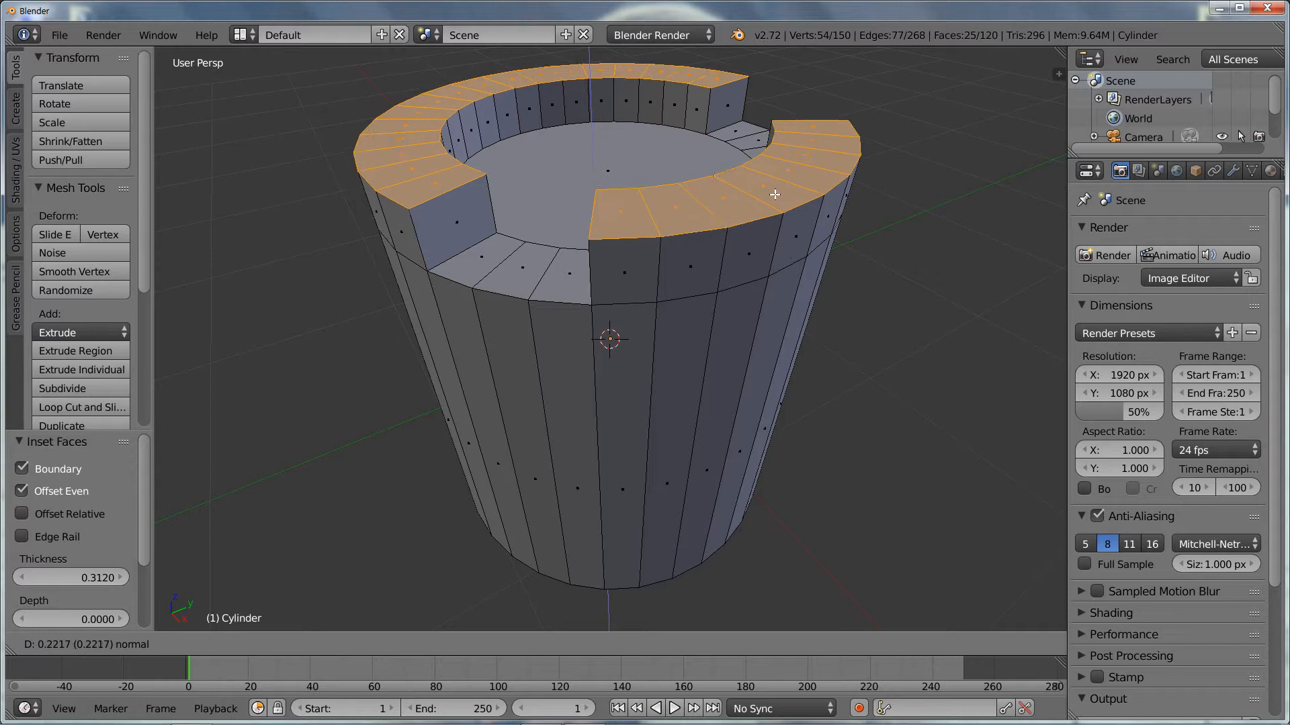
click(774, 191)
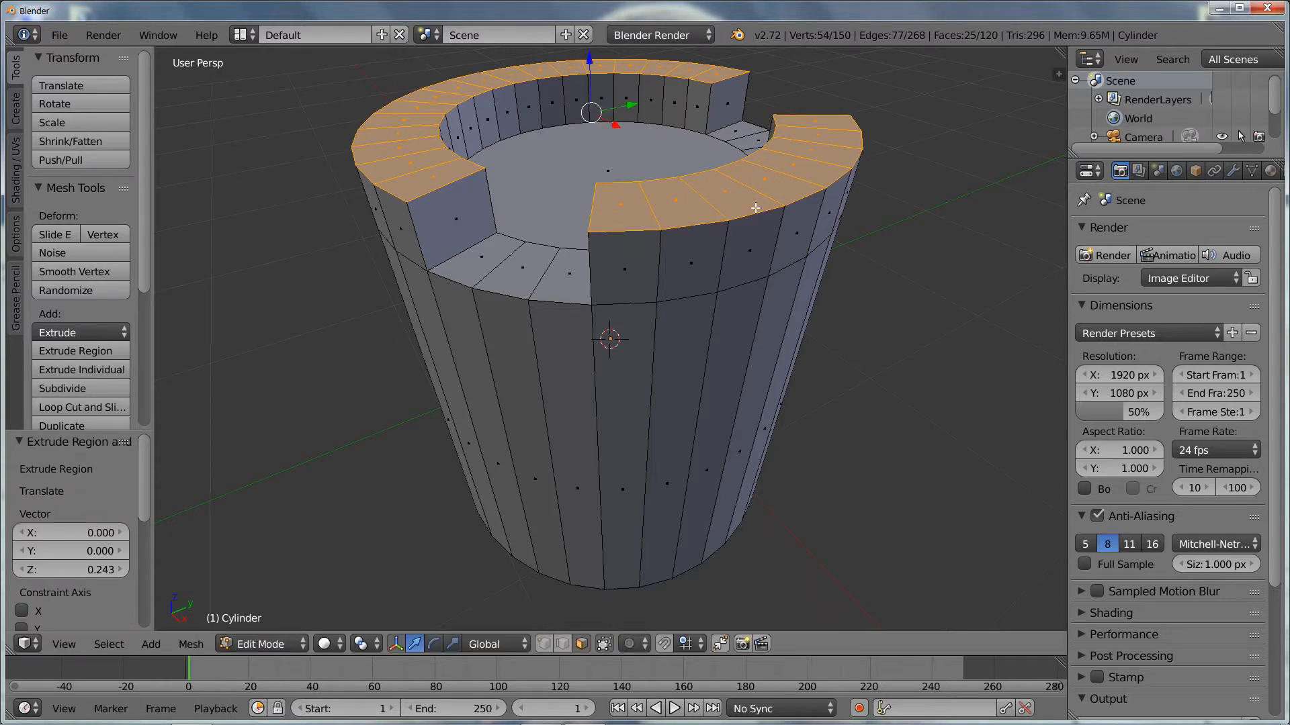
Step: Return to object mode, add level 3 subdivision to the cylinder and shade it smooth
scroll(684, 288, down, 4)
middle_drag(684, 288, 674, 303)
scroll(672, 296, up, 1)
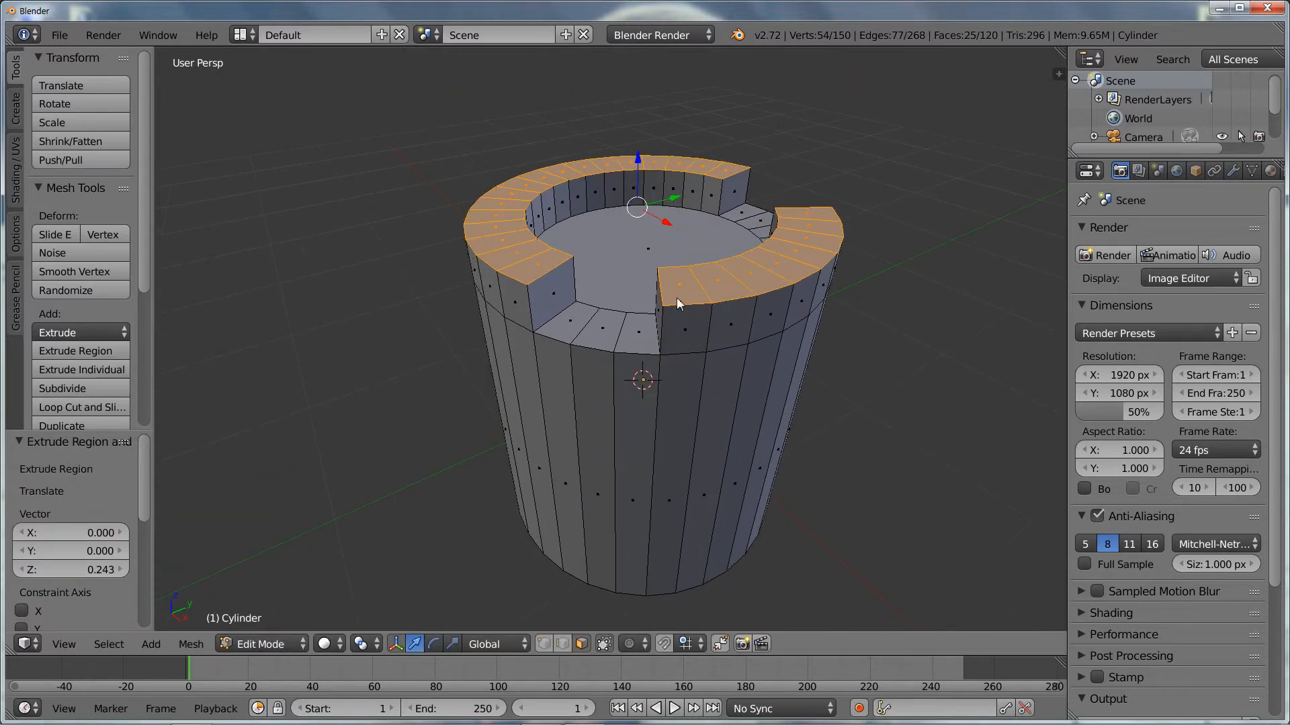
key(Tab)
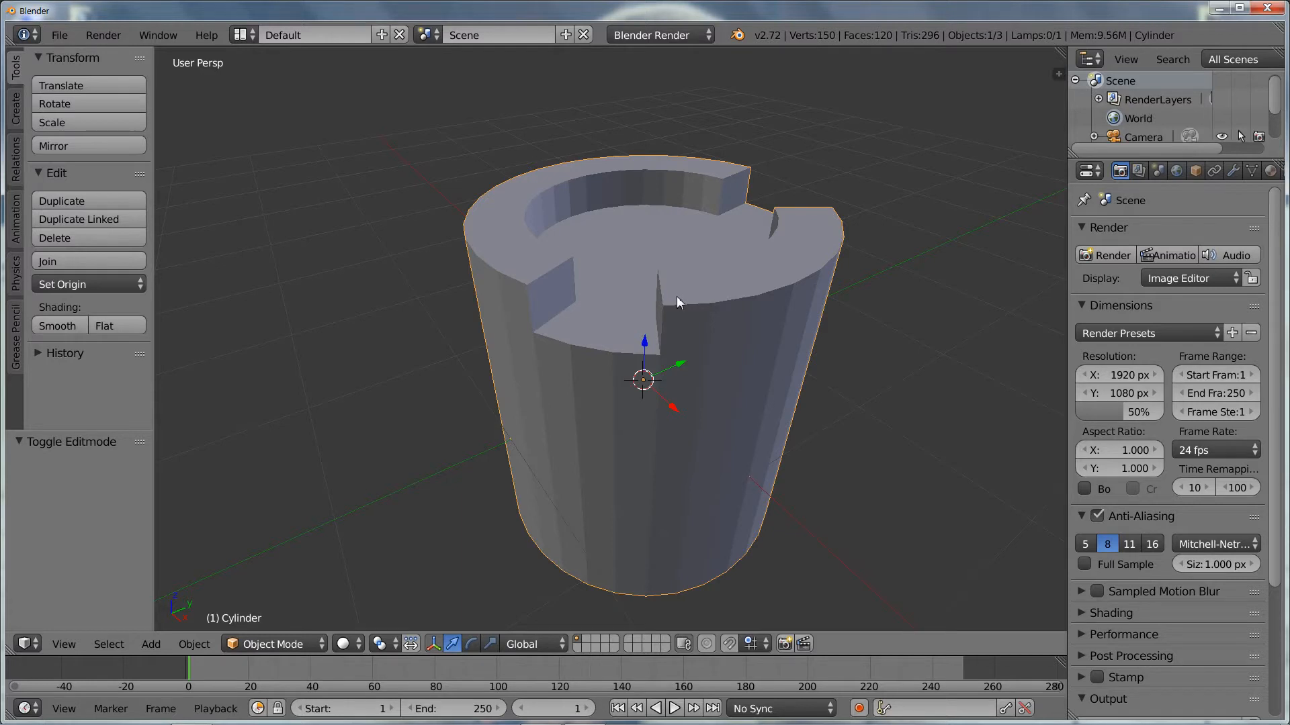
key(ctrl+3)
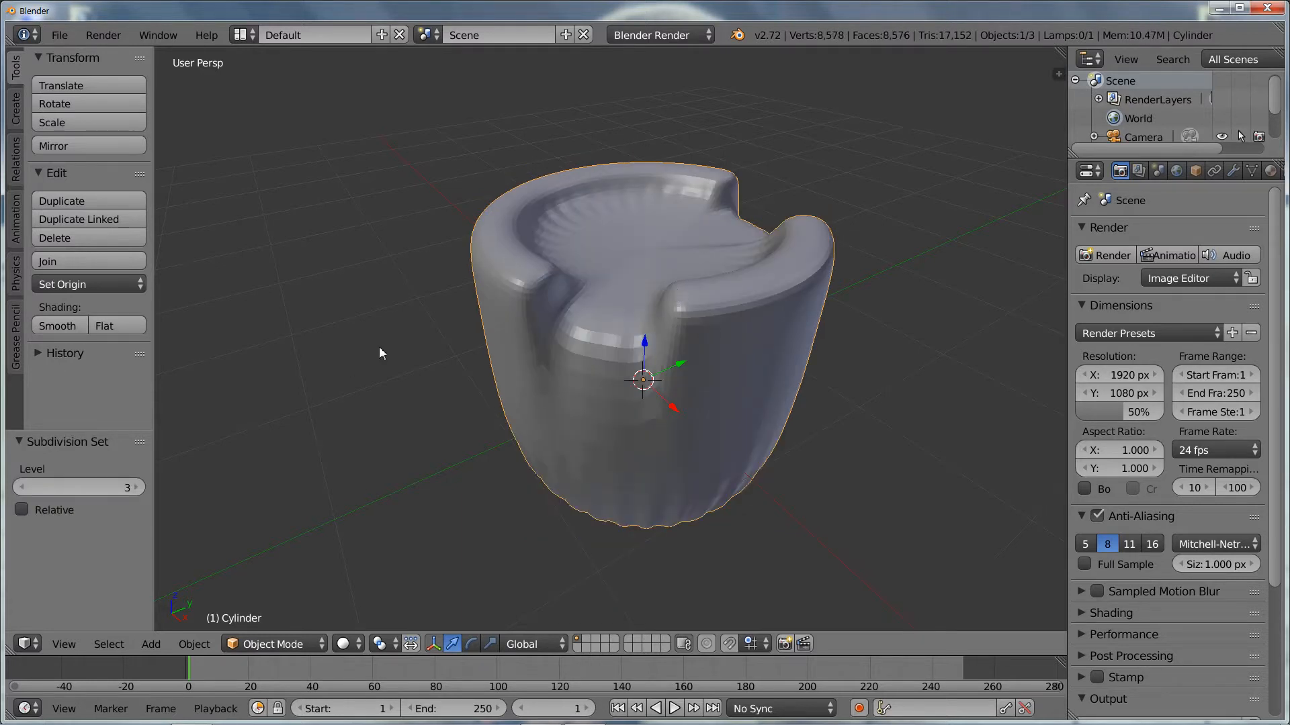
click(59, 328)
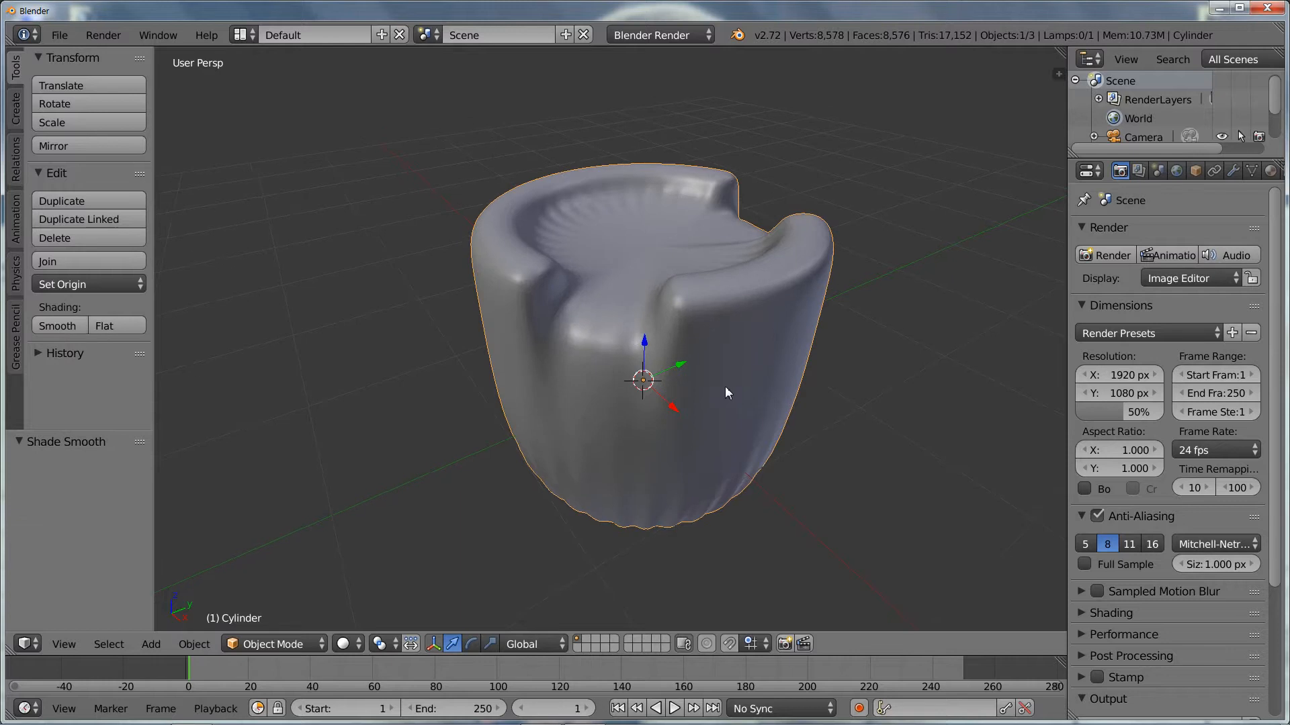
Step: Outset the cylinder's bottom face by about 0.025, inset it by about 0.03, and return to object mode
middle_drag(695, 414, 683, 284)
key(Tab)
right_click(672, 459)
middle_drag(714, 446, 698, 448)
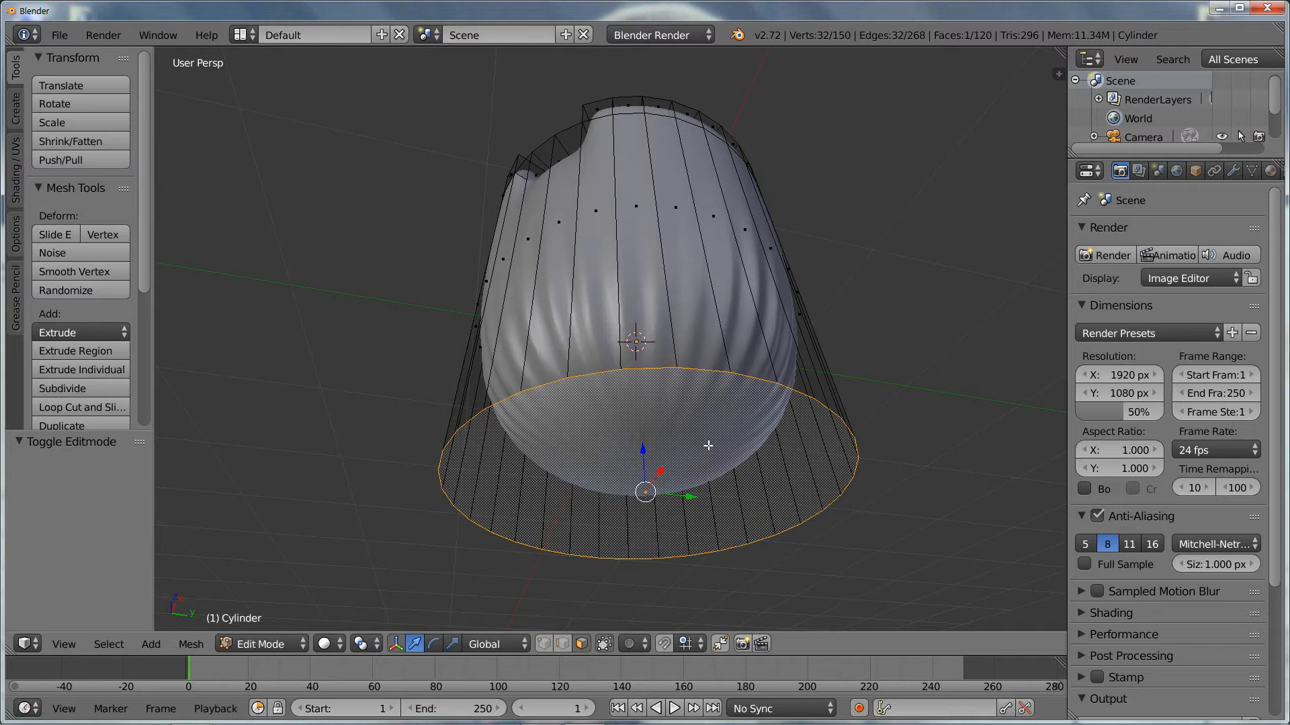
key(i)
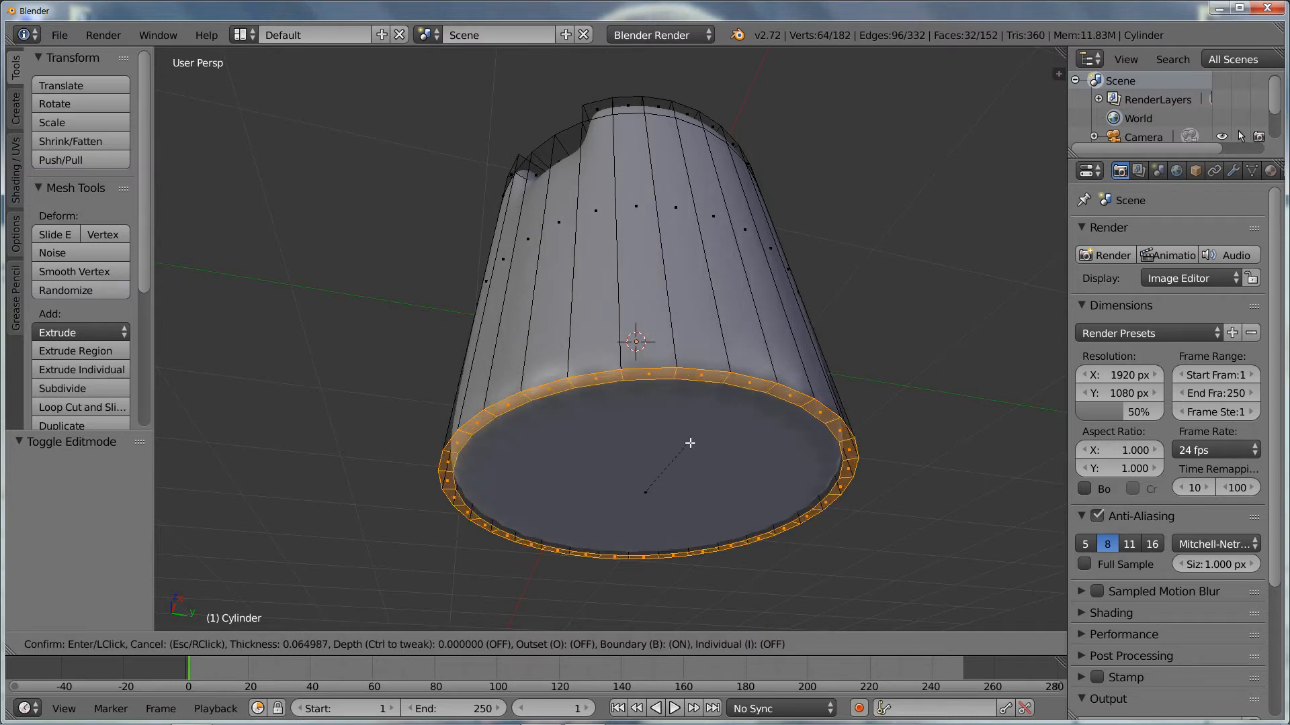
key(o)
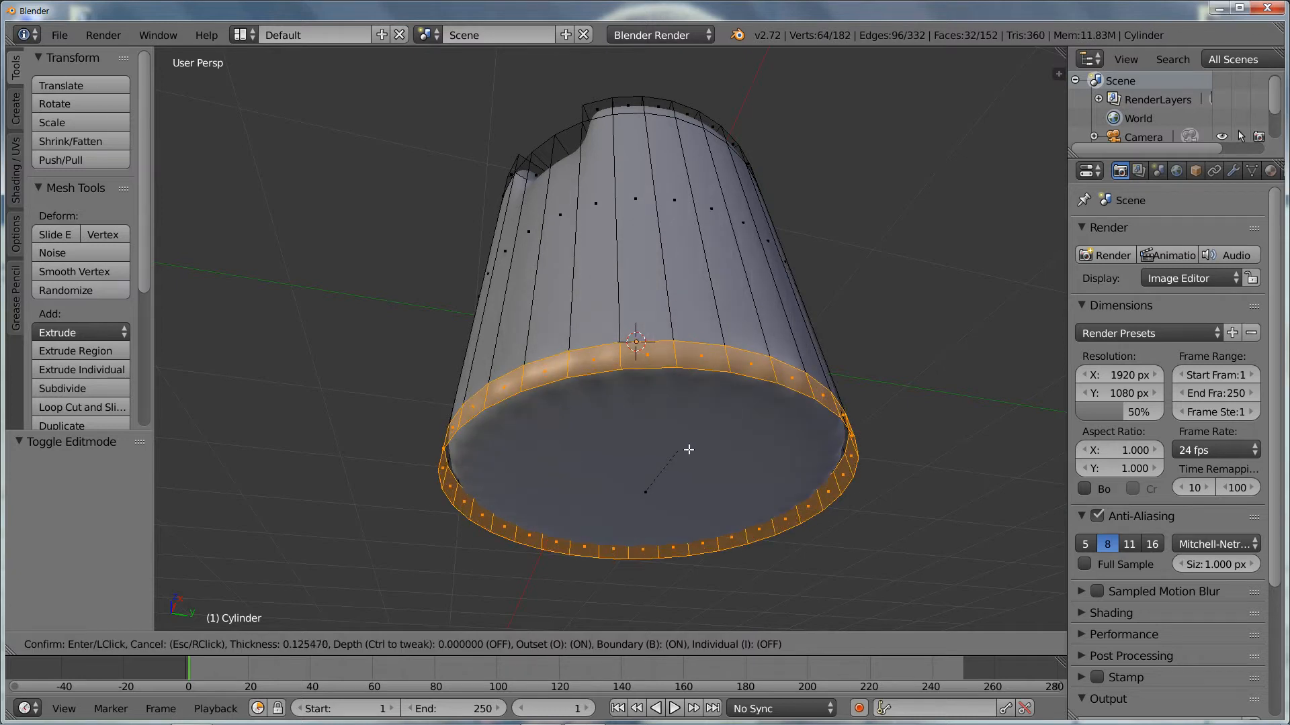
click(709, 448)
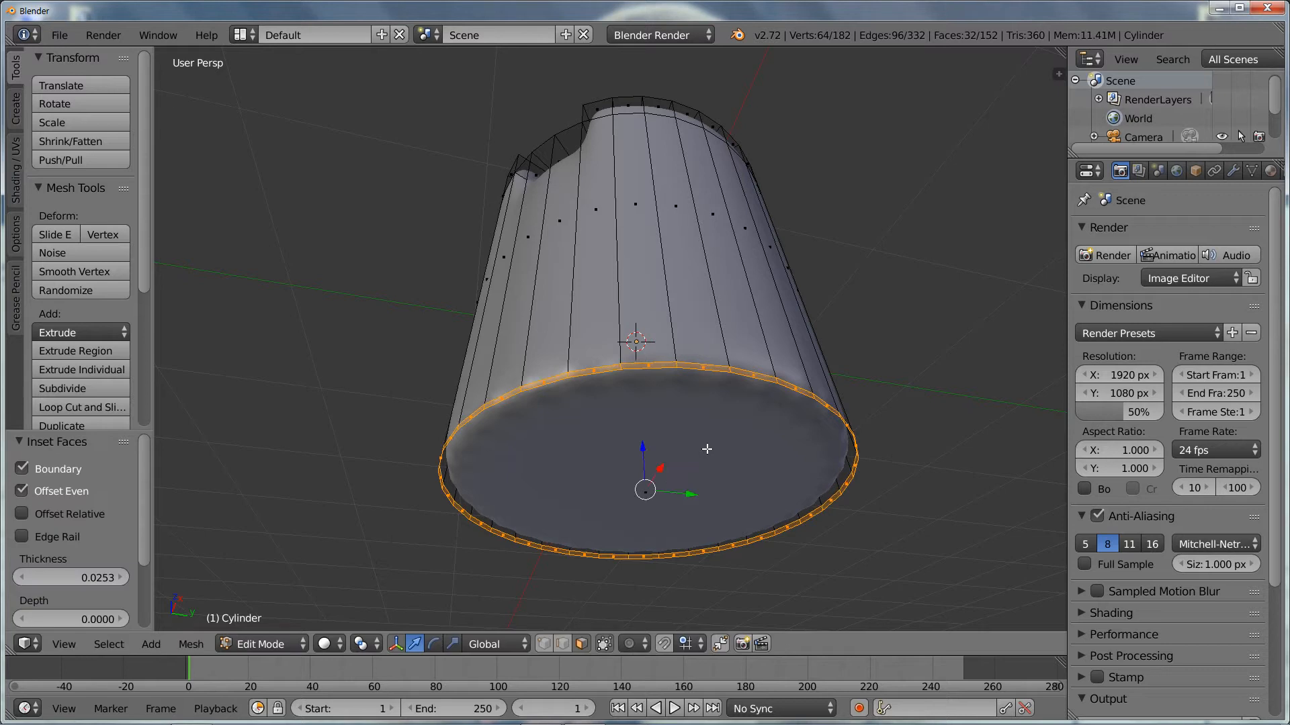
key(i)
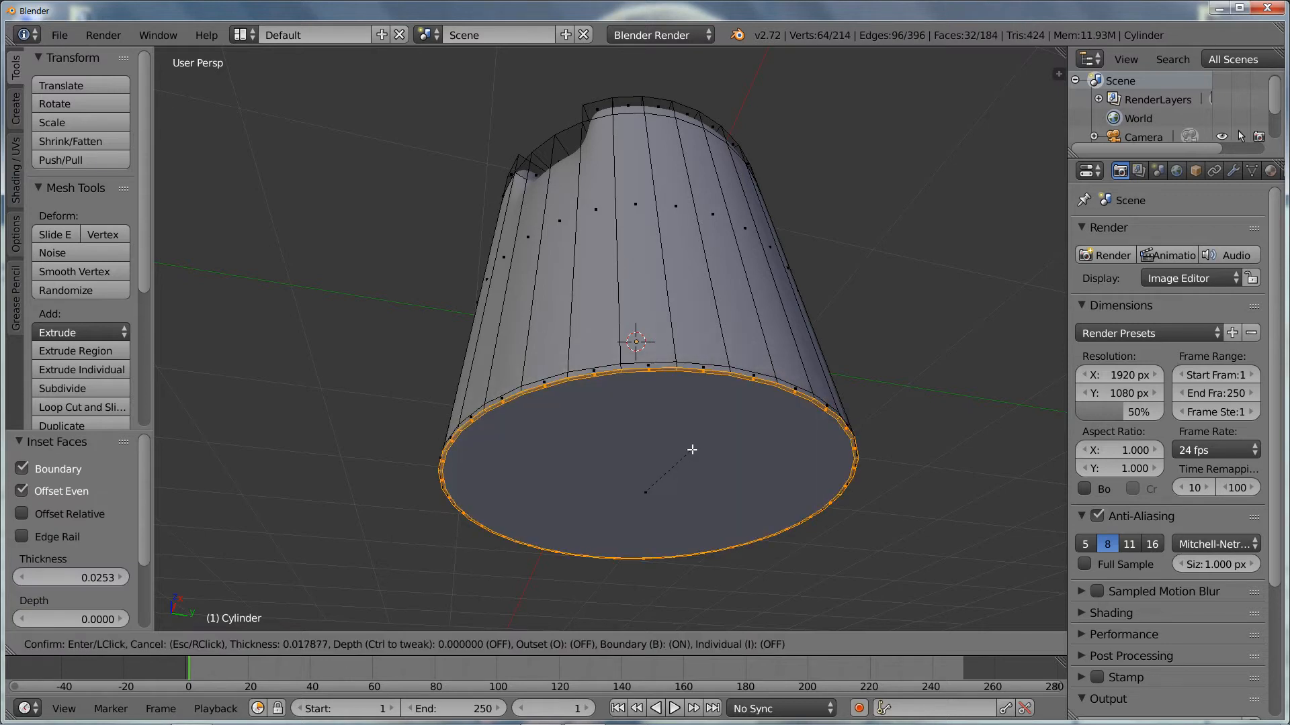
click(688, 449)
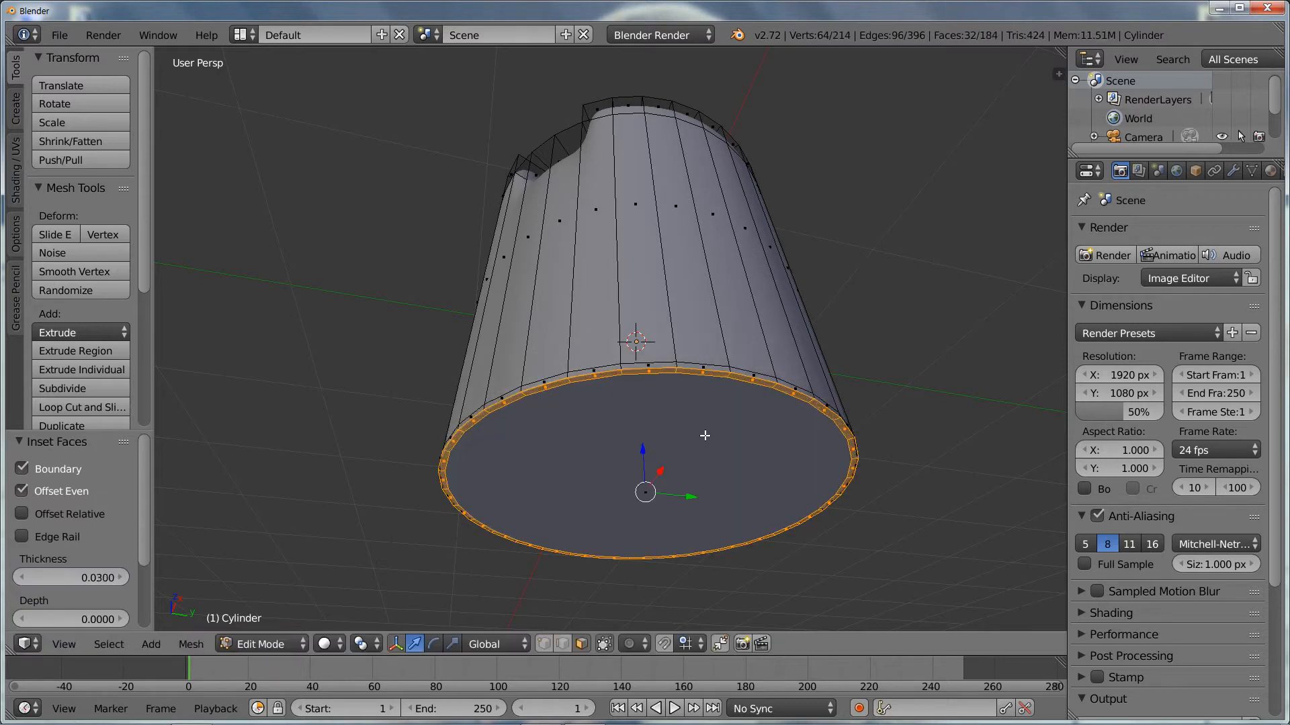
key(Tab)
Step: Select the recessed top face in edit mode and turn off the subdivision modifier's edit-mode display
middle_drag(717, 376, 573, 374)
scroll(563, 365, up, 3)
scroll(564, 363, down, 3)
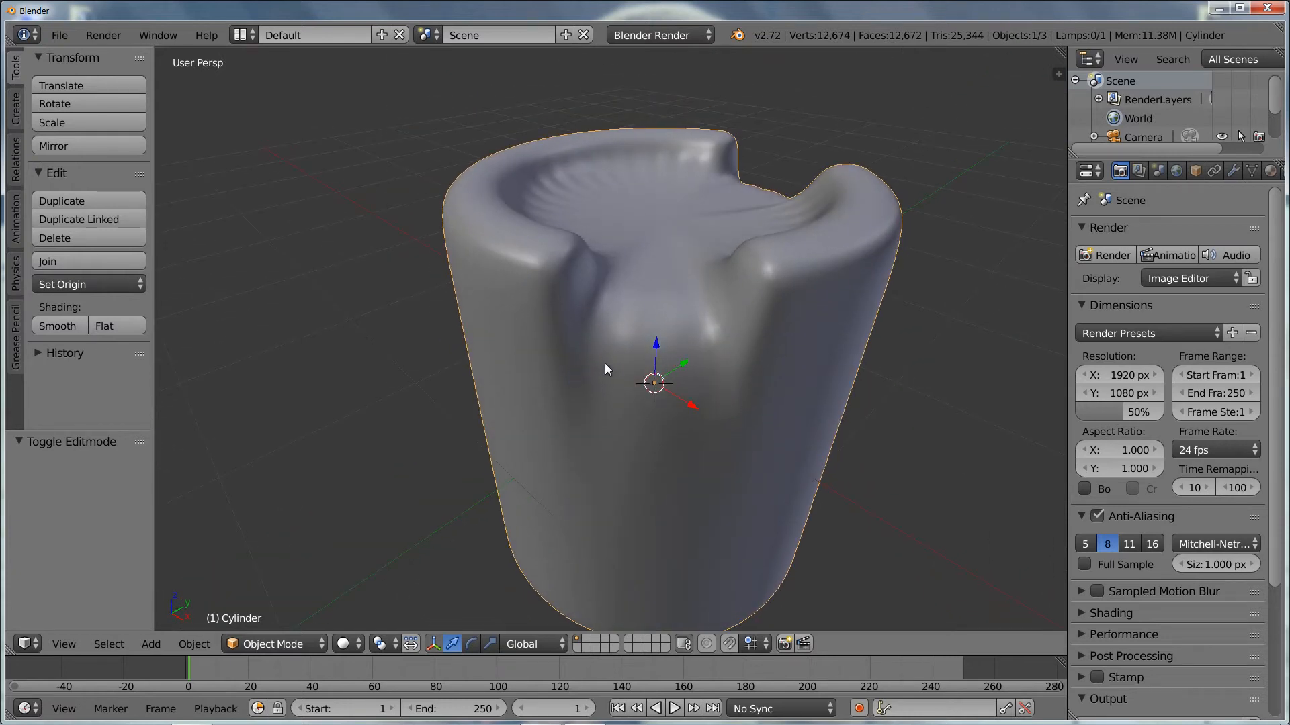
key(Tab)
right_click(638, 229)
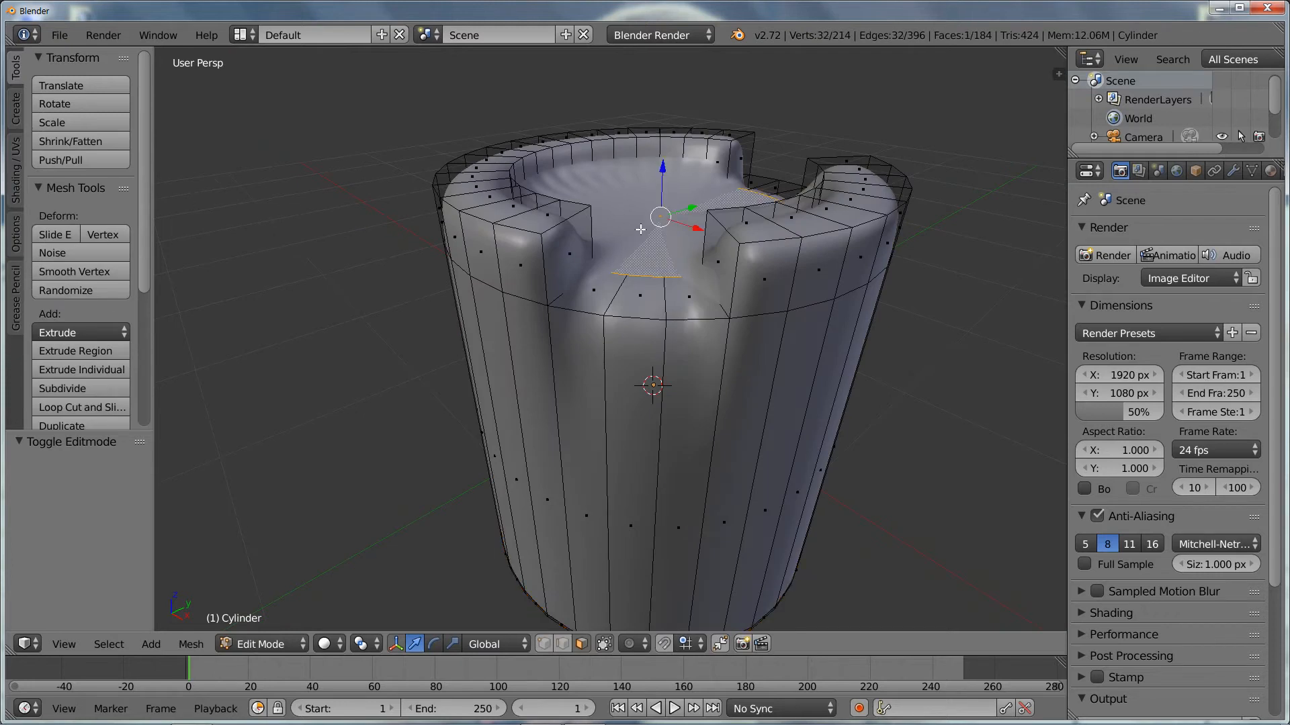
middle_drag(694, 231, 692, 240)
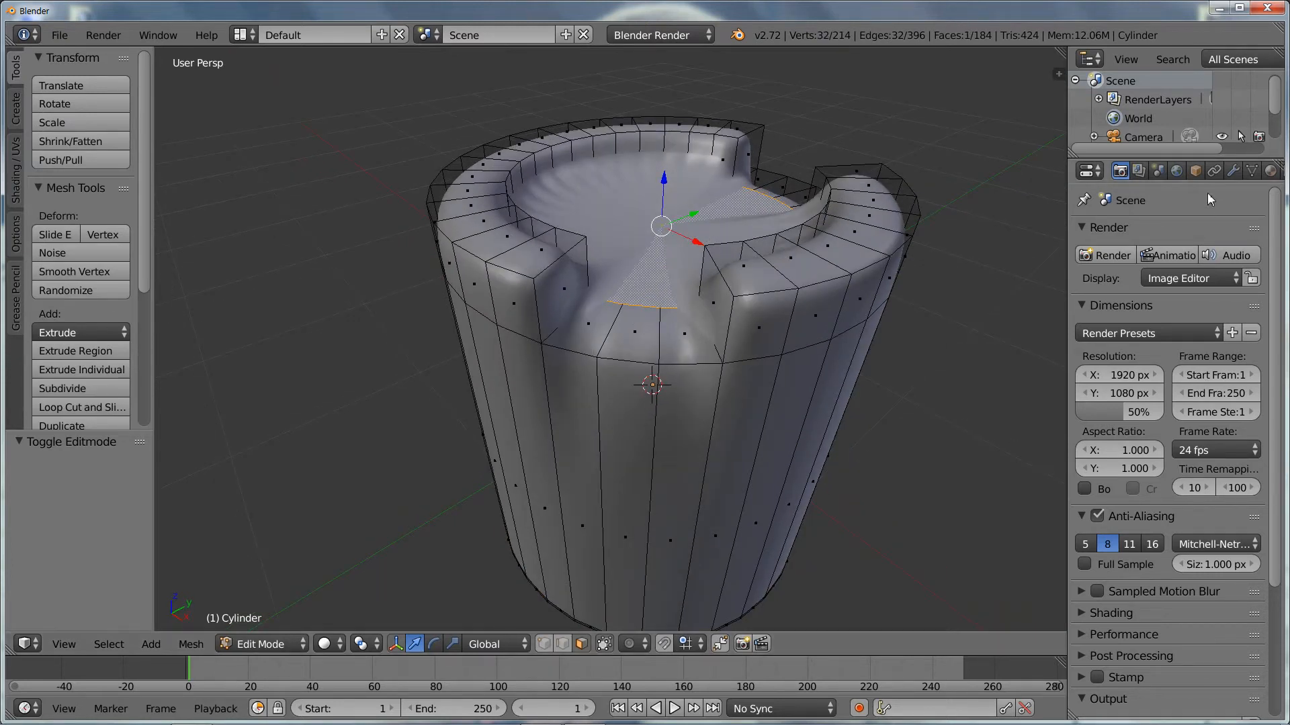
click(1232, 171)
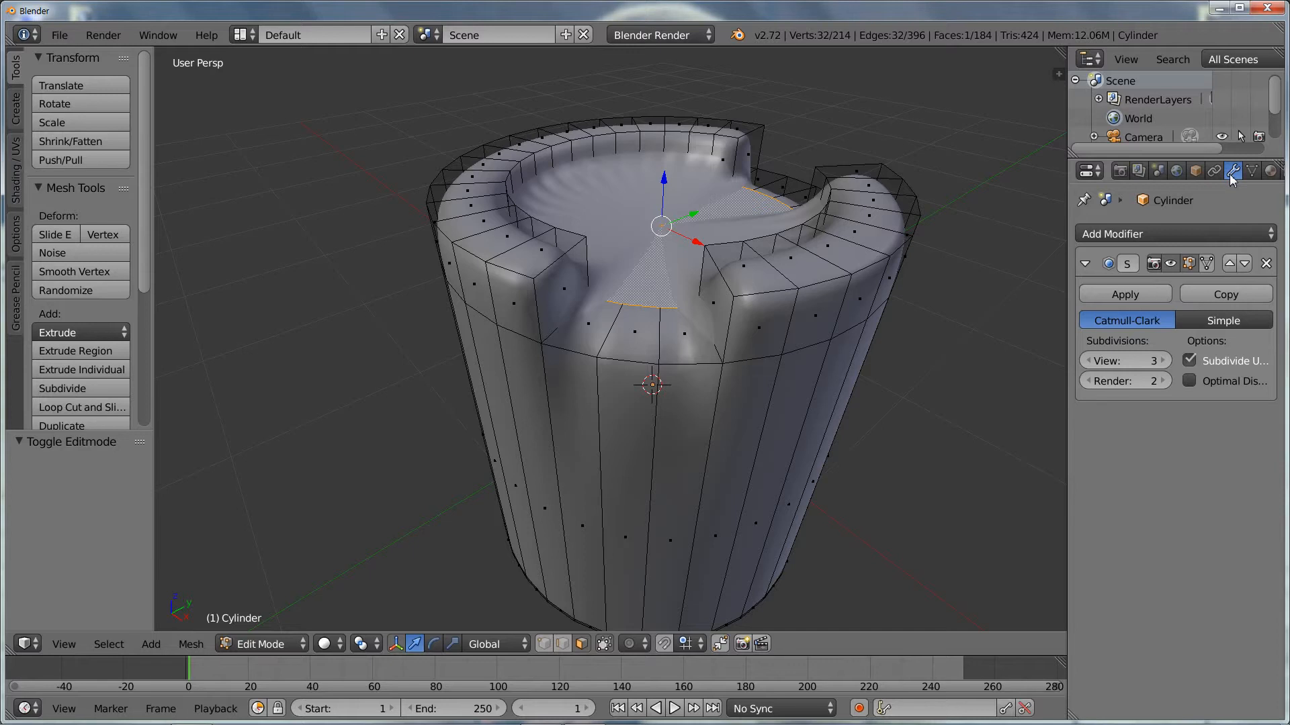
click(1189, 264)
Step: Inset the recessed top face by about 0.028
middle_drag(722, 263, 717, 256)
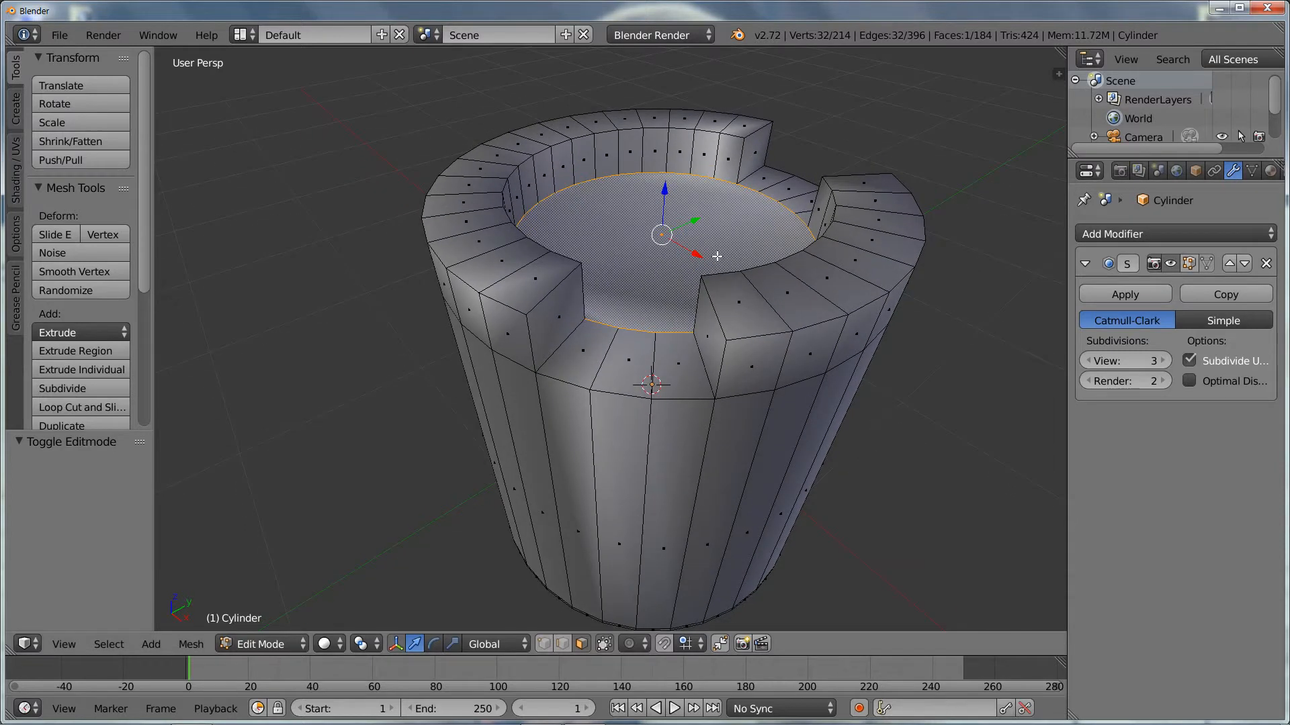
key(i)
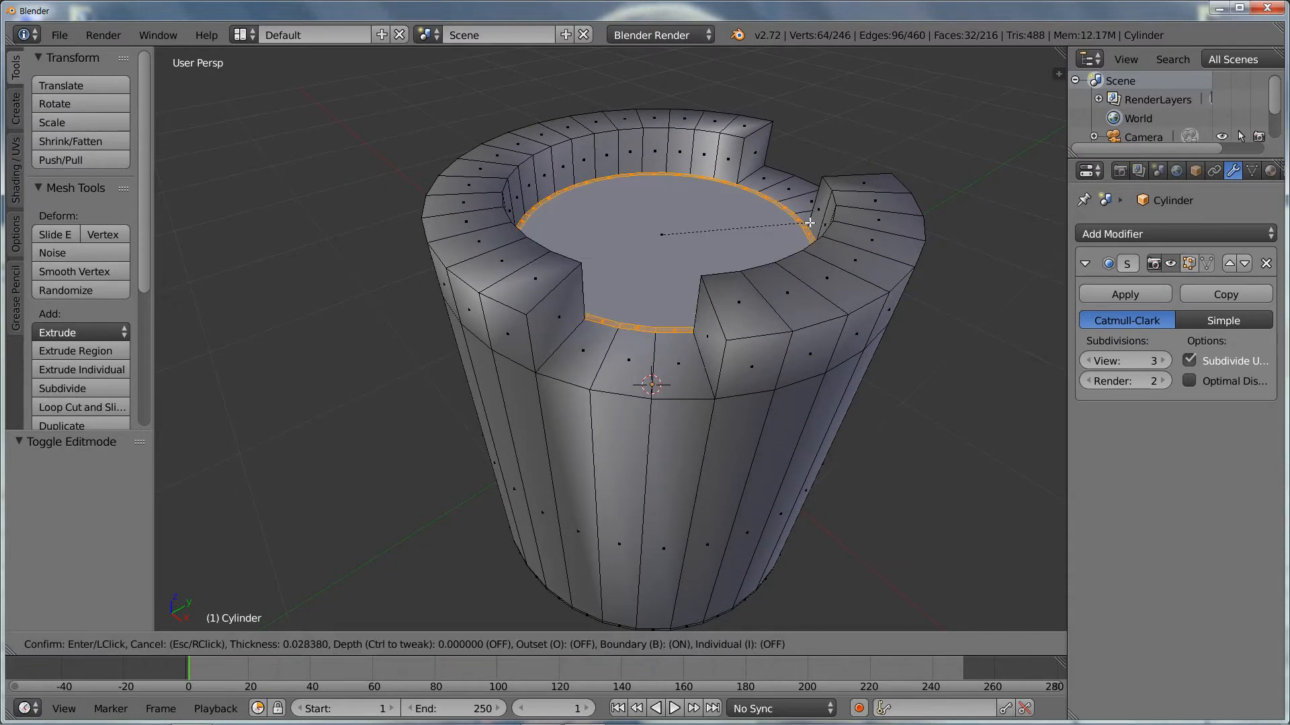
click(810, 222)
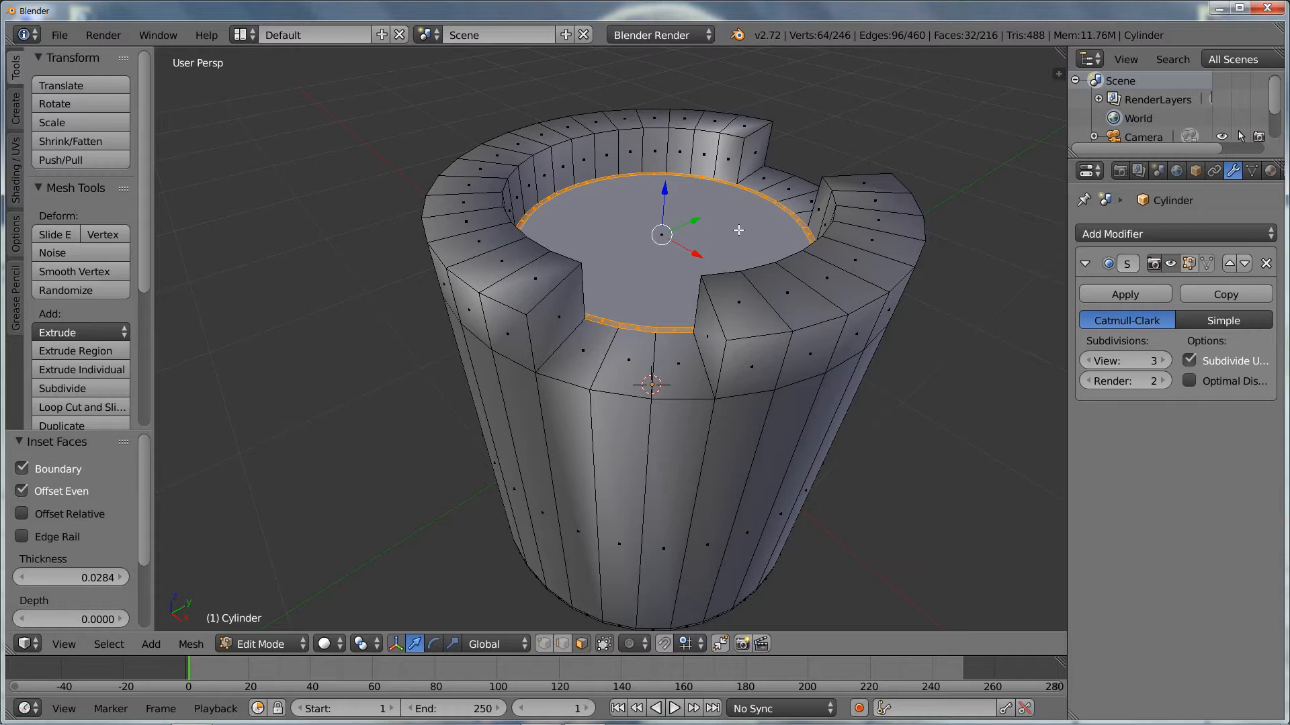
Step: Try to add a centred loop cut around the larger raised rim section
key(ctrl+r)
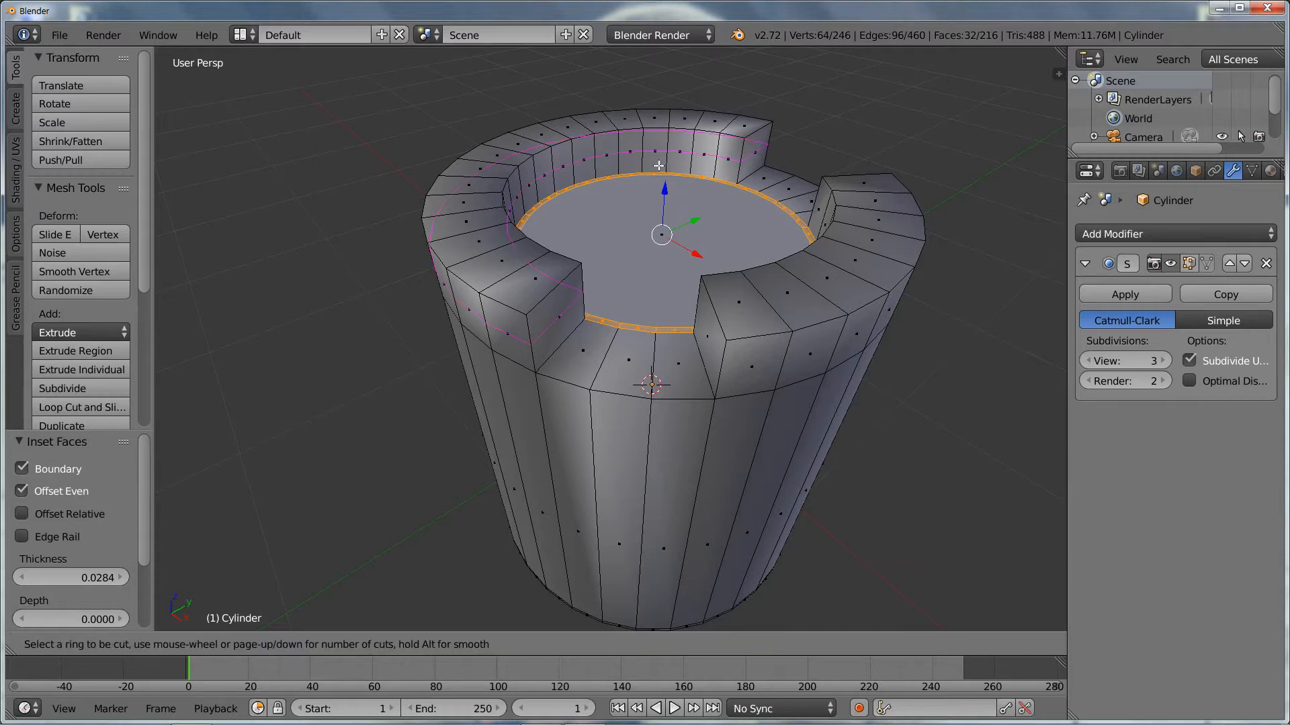
click(656, 165)
right_click(657, 165)
right_click(658, 166)
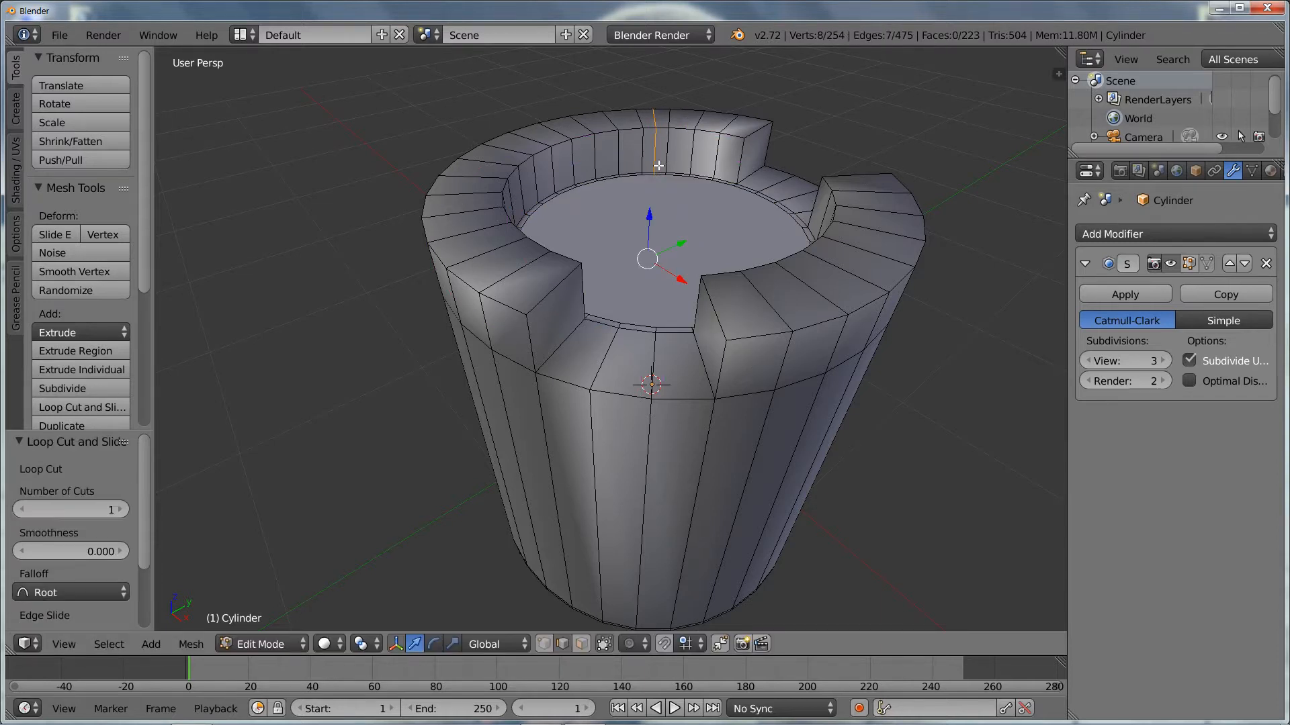
key(ctrl+z)
Step: Add a loop cut around each of the two raised rim sections, slid down close to the base of its walls
key(ctrl+r)
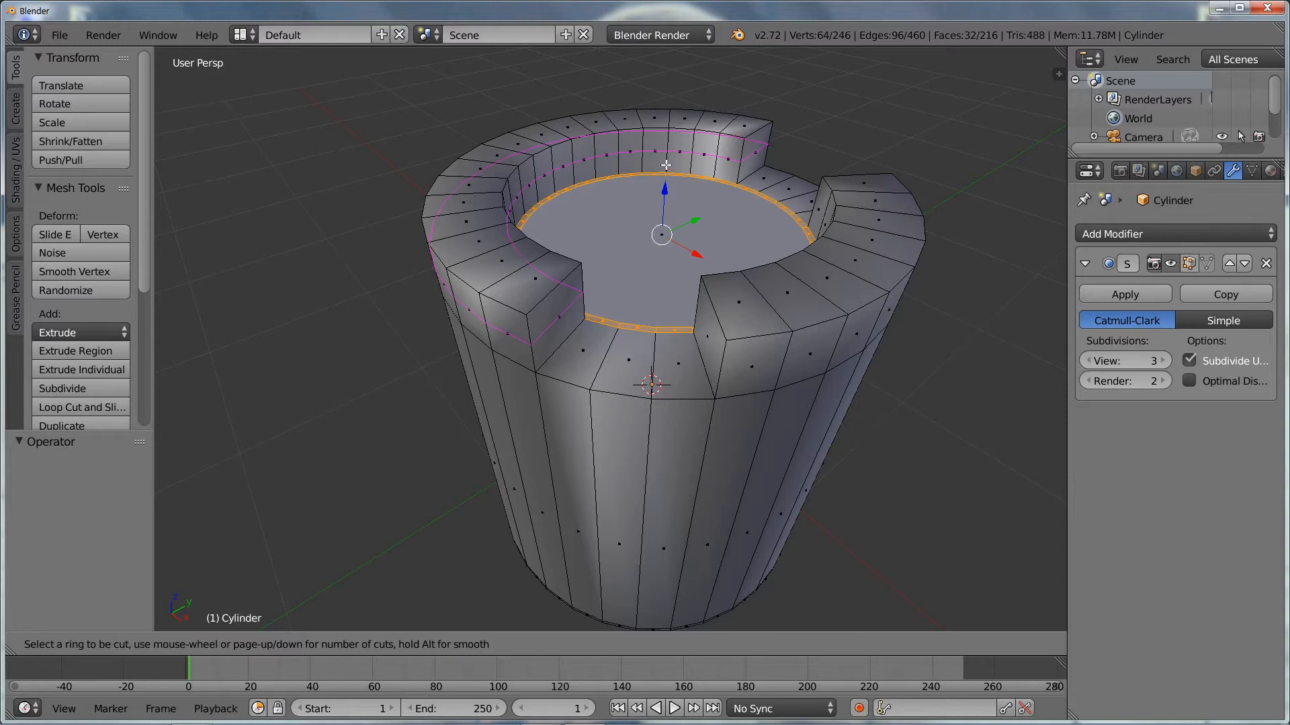
click(664, 159)
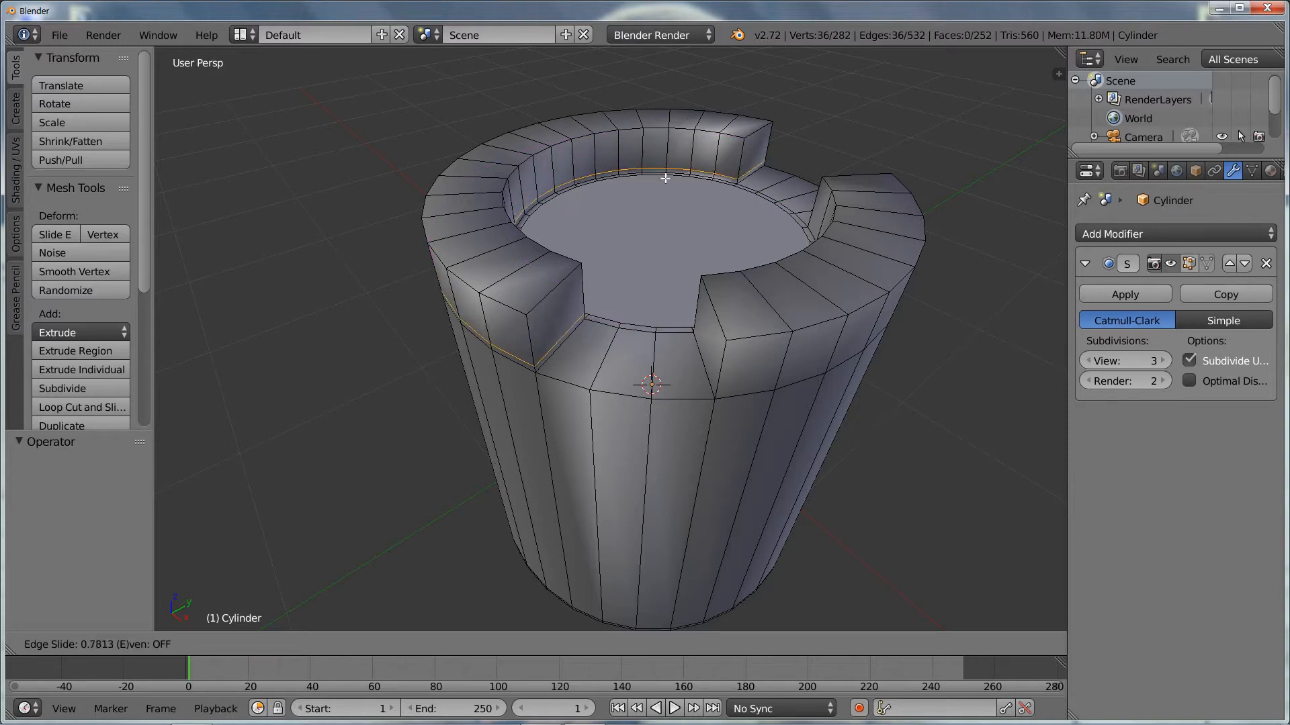
click(665, 176)
middle_drag(665, 176, 766, 165)
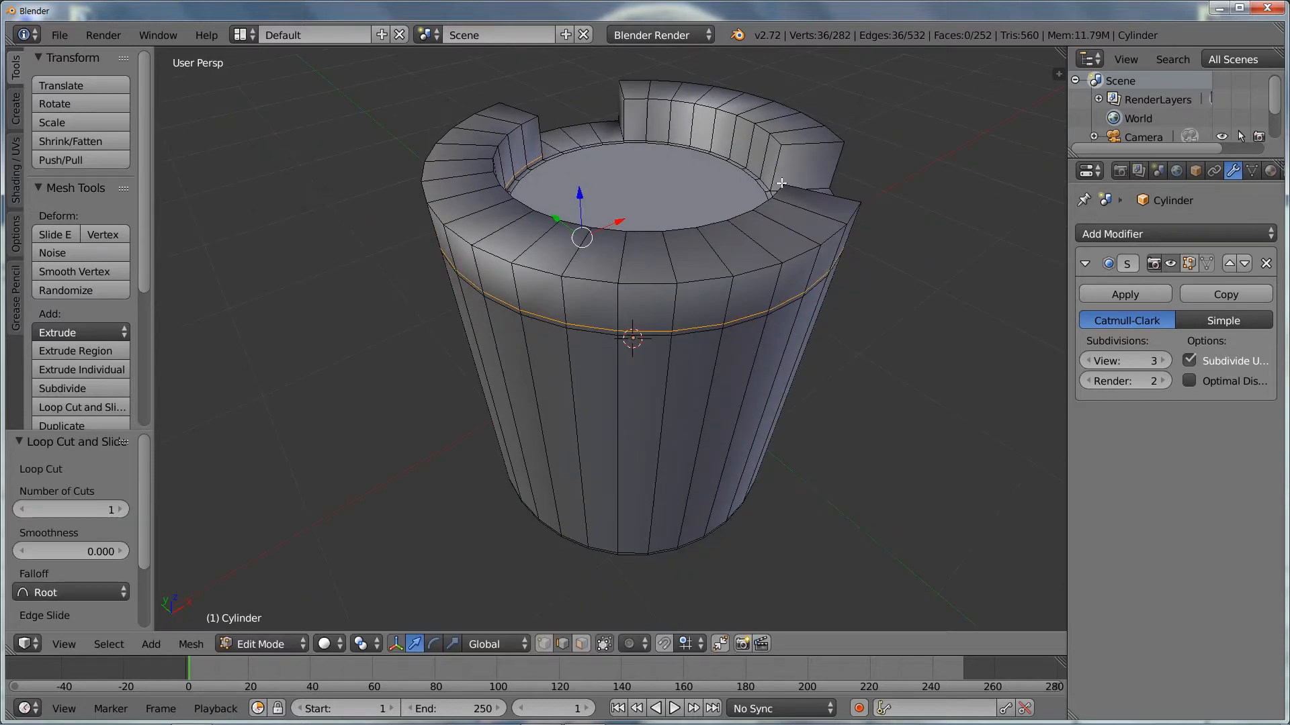
key(ctrl+r)
click(766, 165)
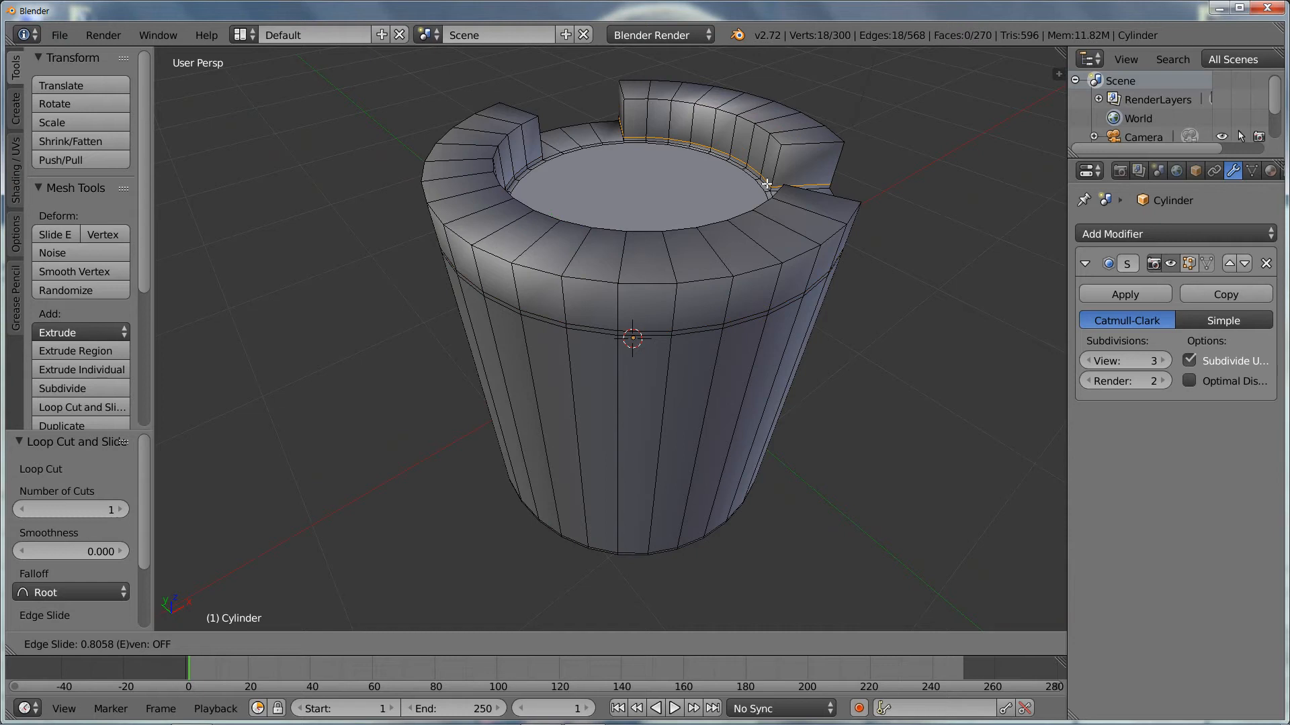
click(795, 181)
middle_drag(796, 182, 668, 167)
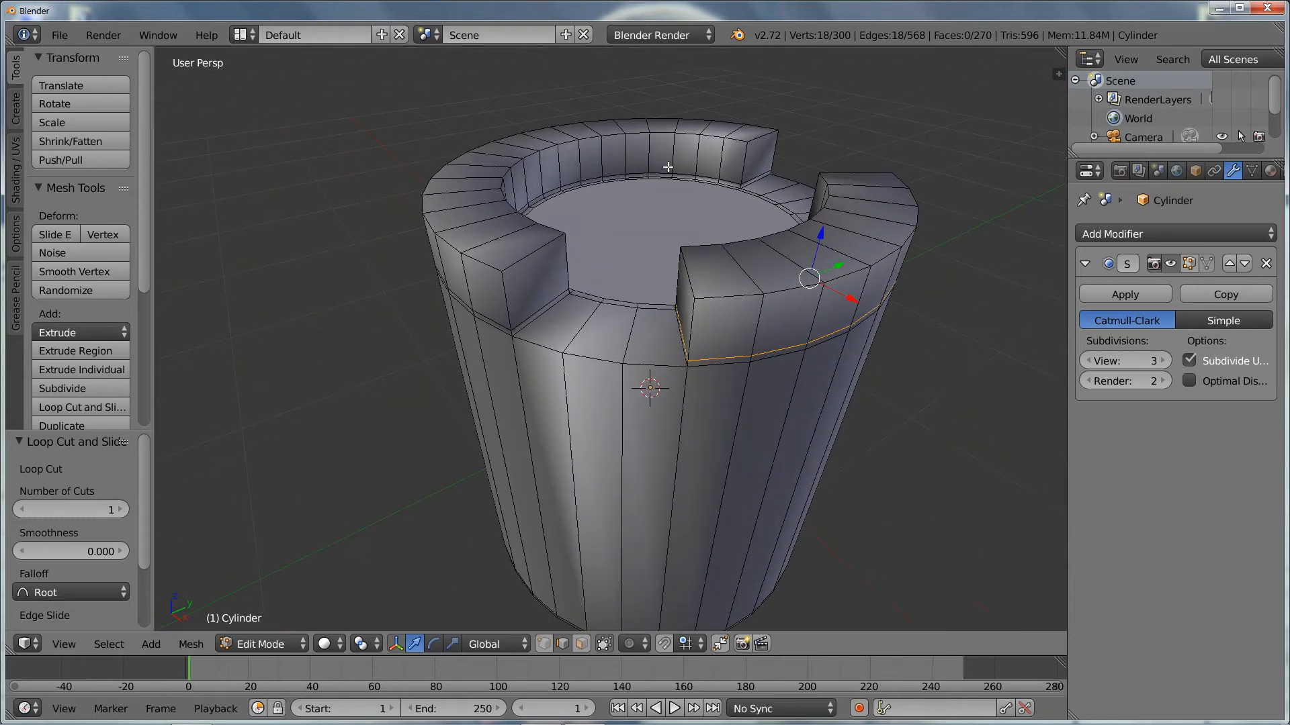
Step: Examine the smoothed raised sections and the edge loop along the base of the larger section's inner wall
middle_drag(611, 275, 640, 281)
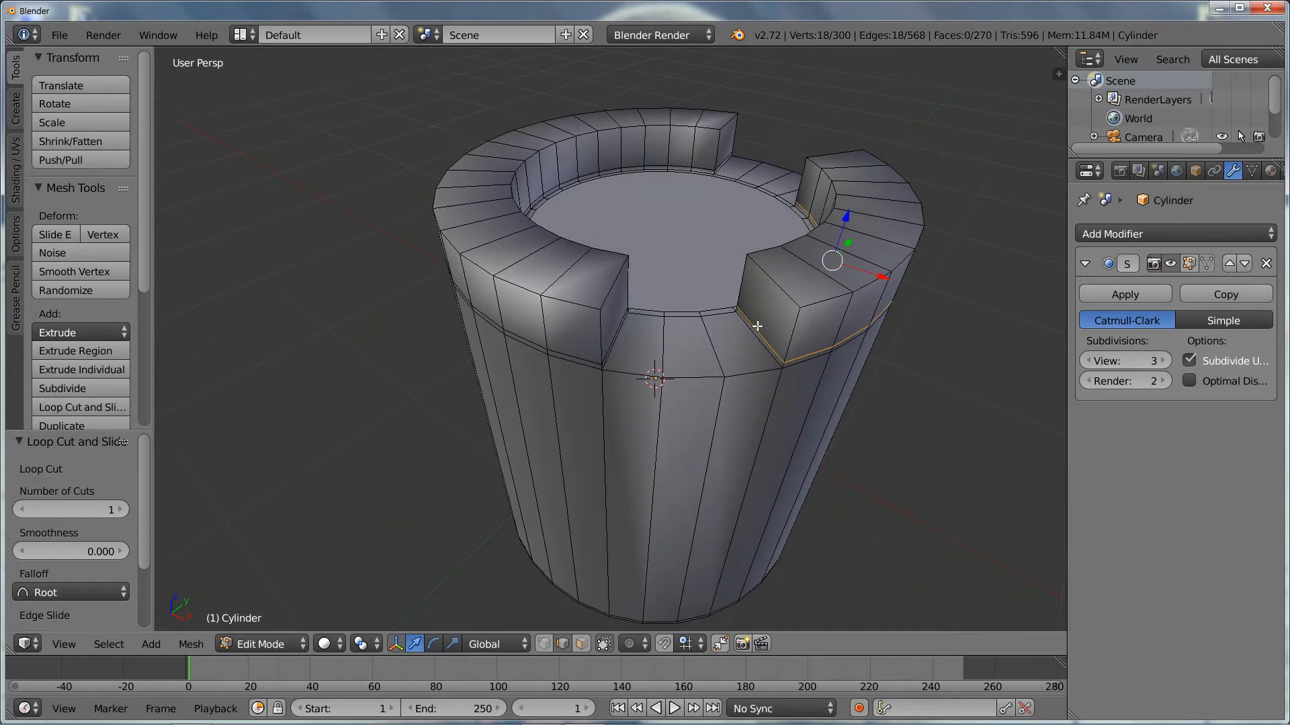
scroll(646, 179, up, 2)
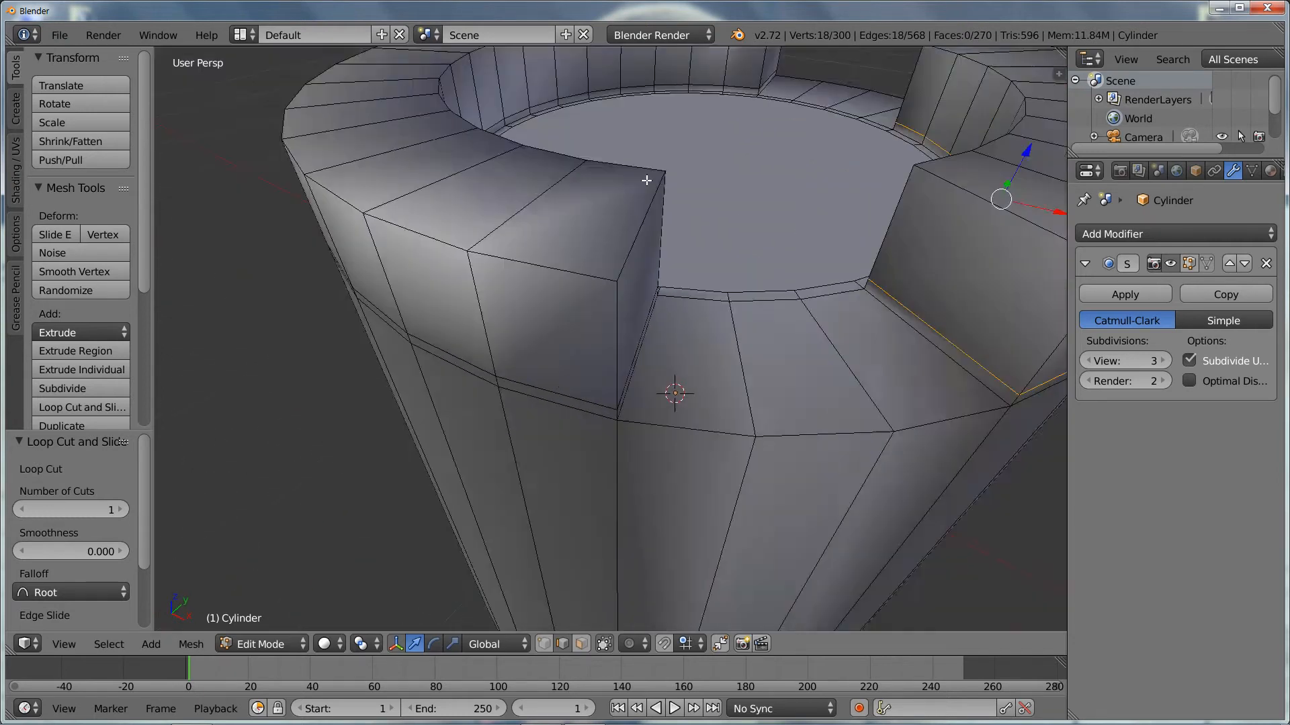
scroll(646, 181, down, 1)
middle_drag(666, 178, 670, 207)
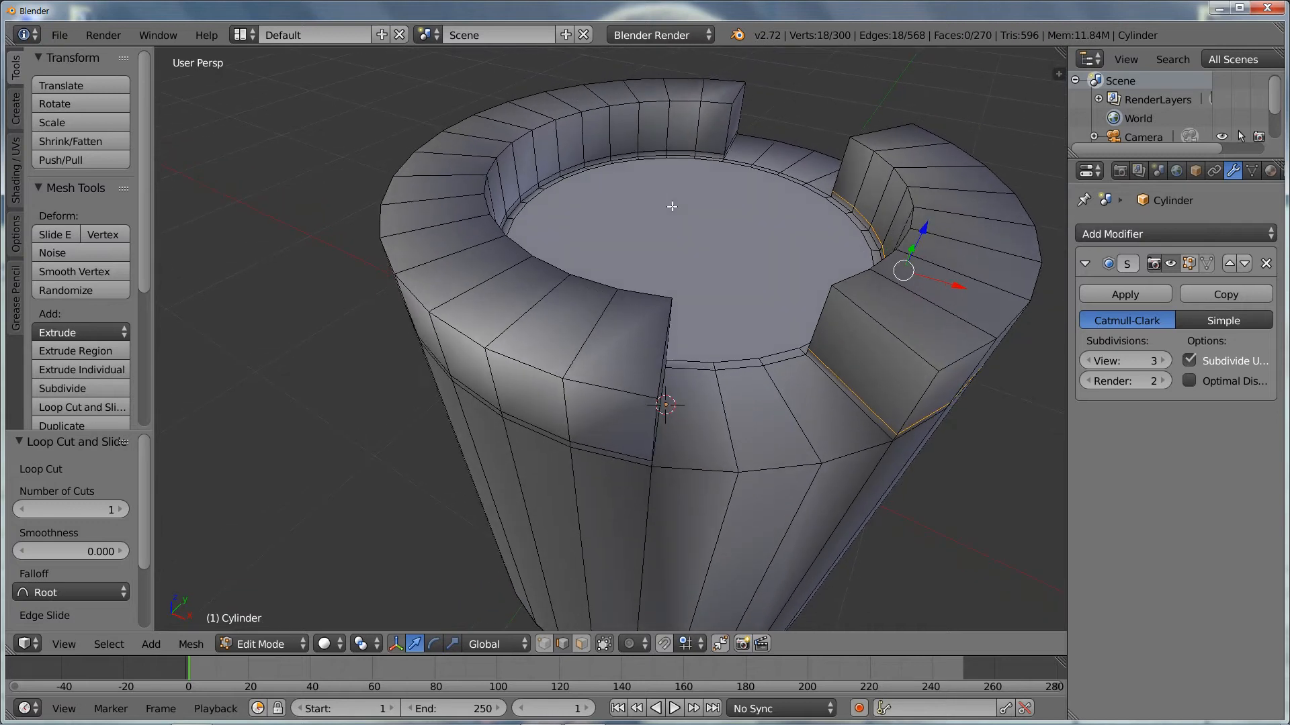
key(Tab)
key(Tab)
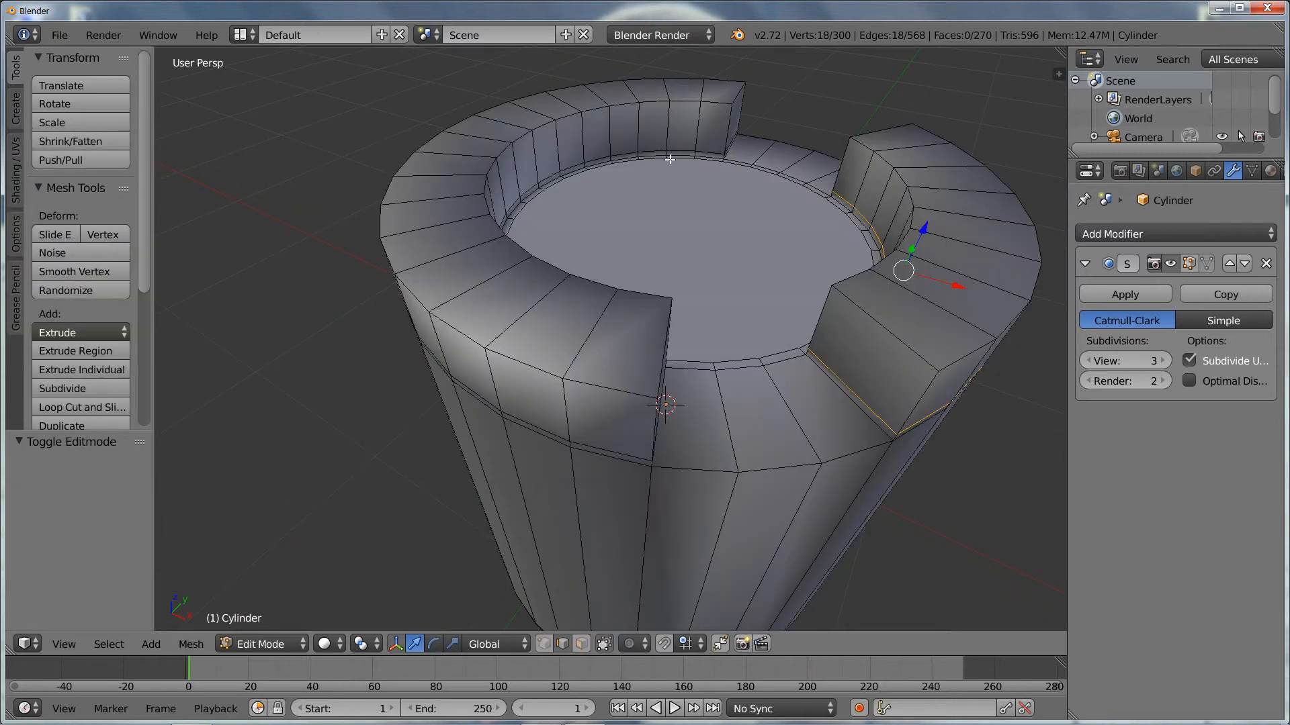
right_click(660, 155)
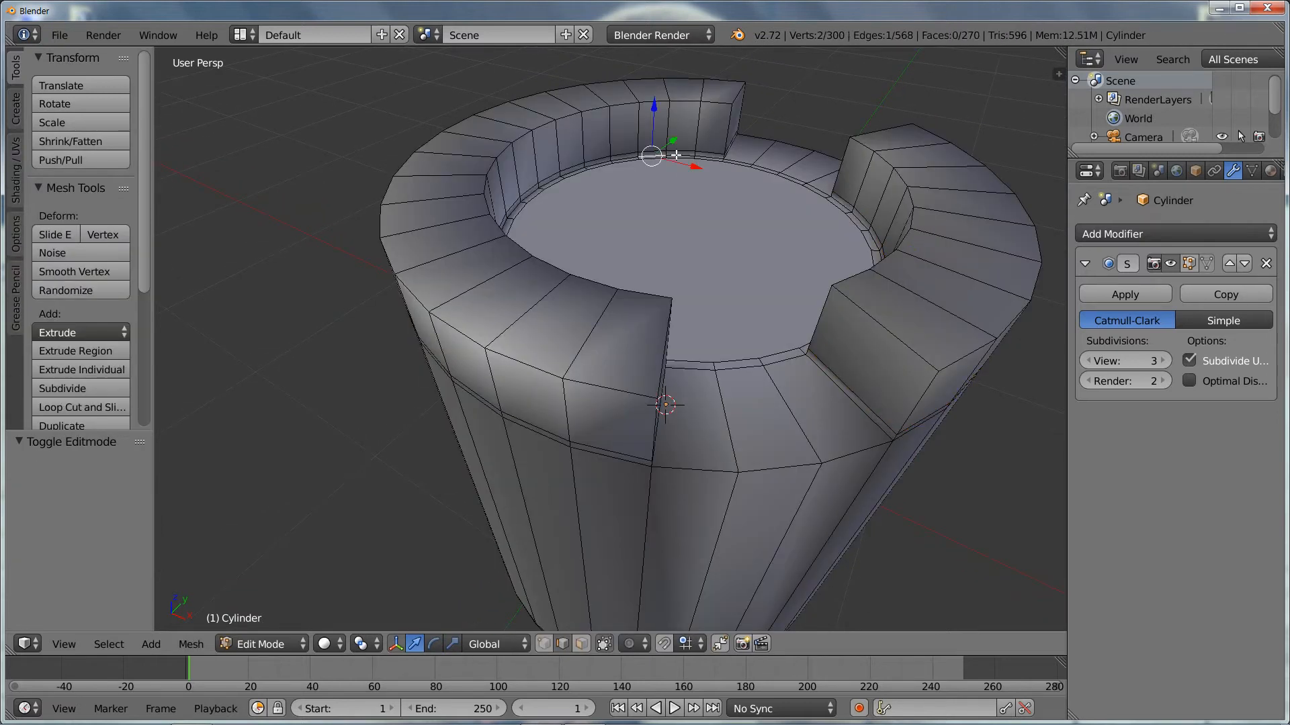
alt+right_click(675, 155)
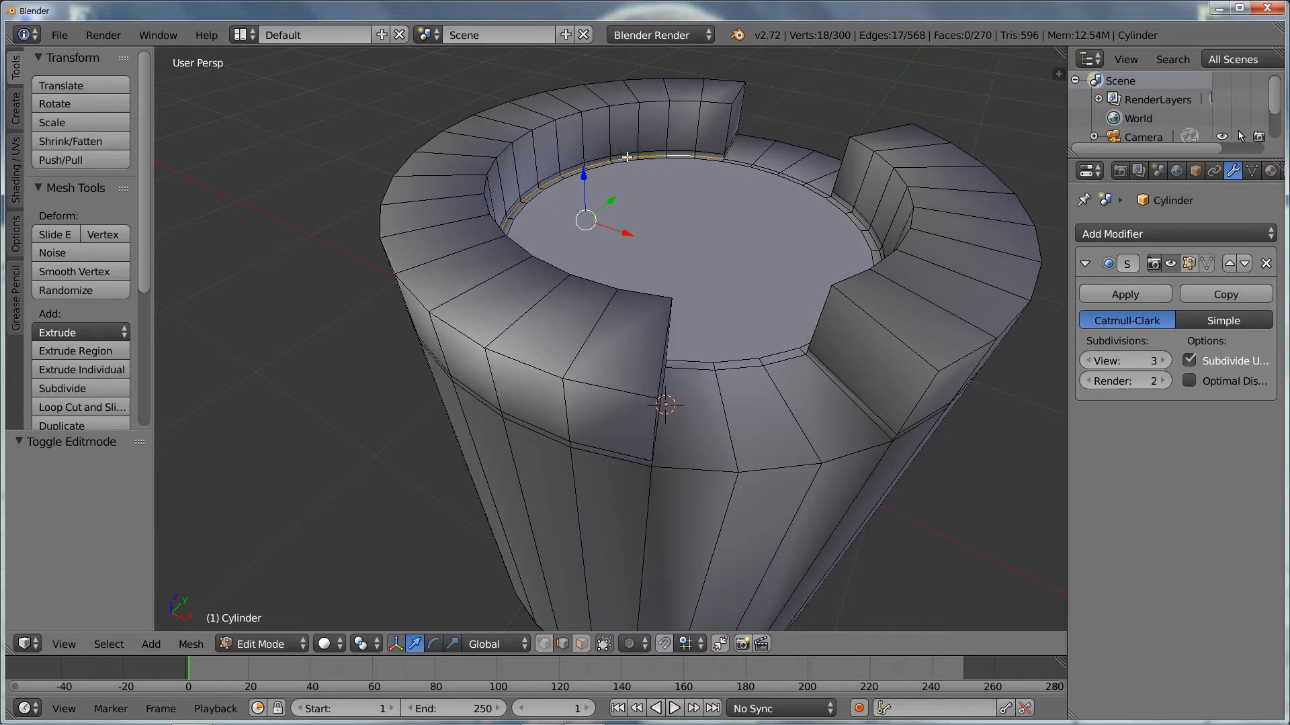
key(Tab)
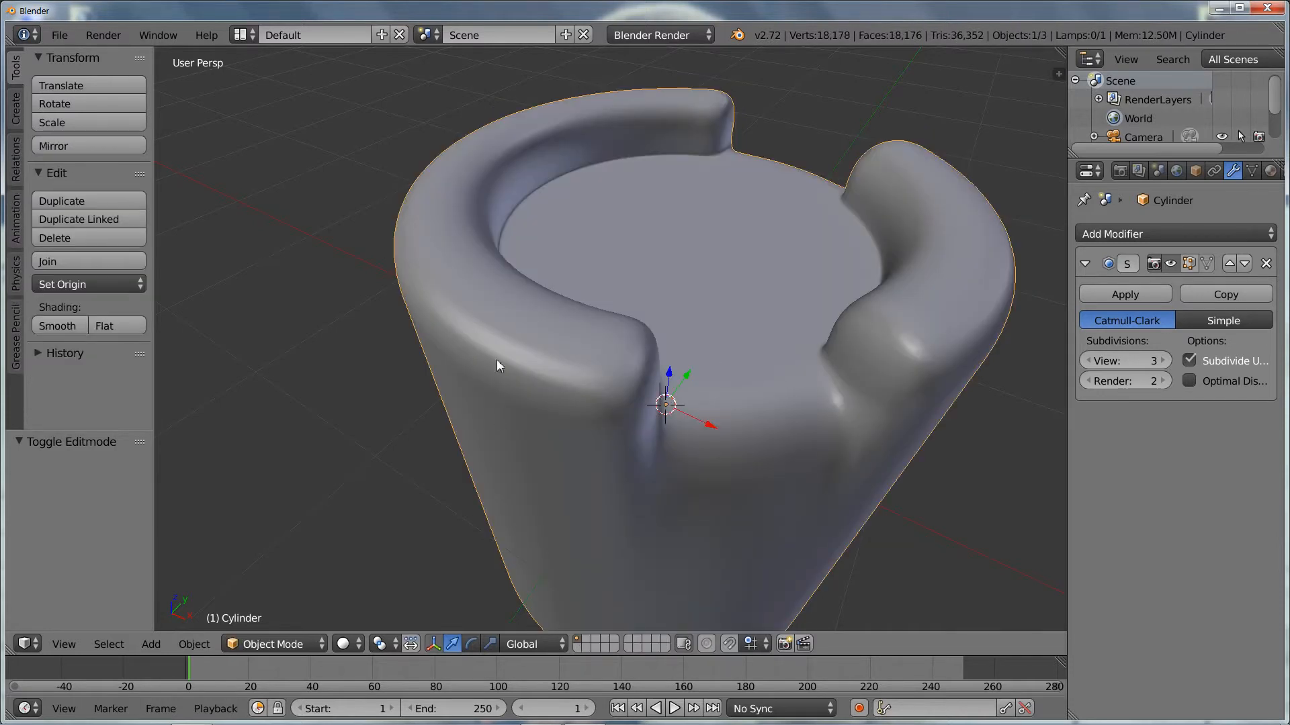
Step: In edit mode, add two loop cuts around the rim top and notch floors, slid about 0.84 inward and about 0.85 outward
key(Tab)
middle_drag(687, 307, 669, 300)
key(ctrl+r)
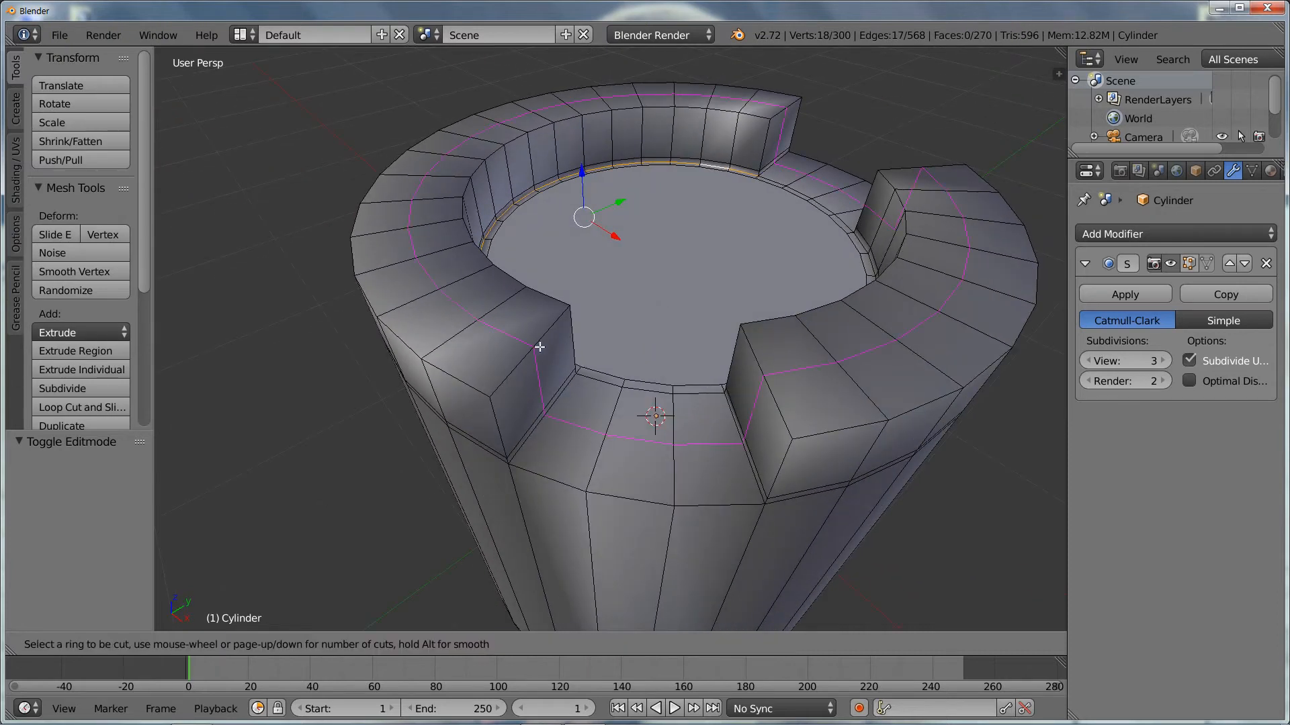
click(539, 344)
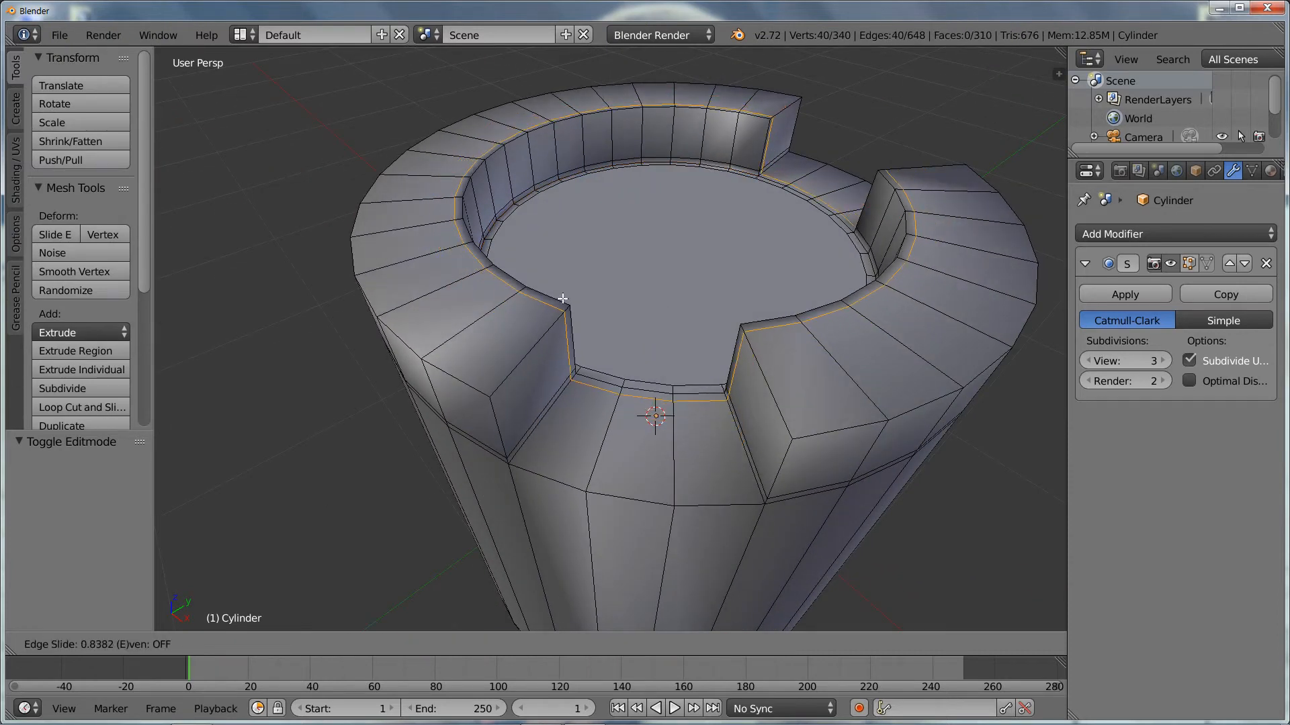
click(538, 341)
key(ctrl+r)
click(538, 344)
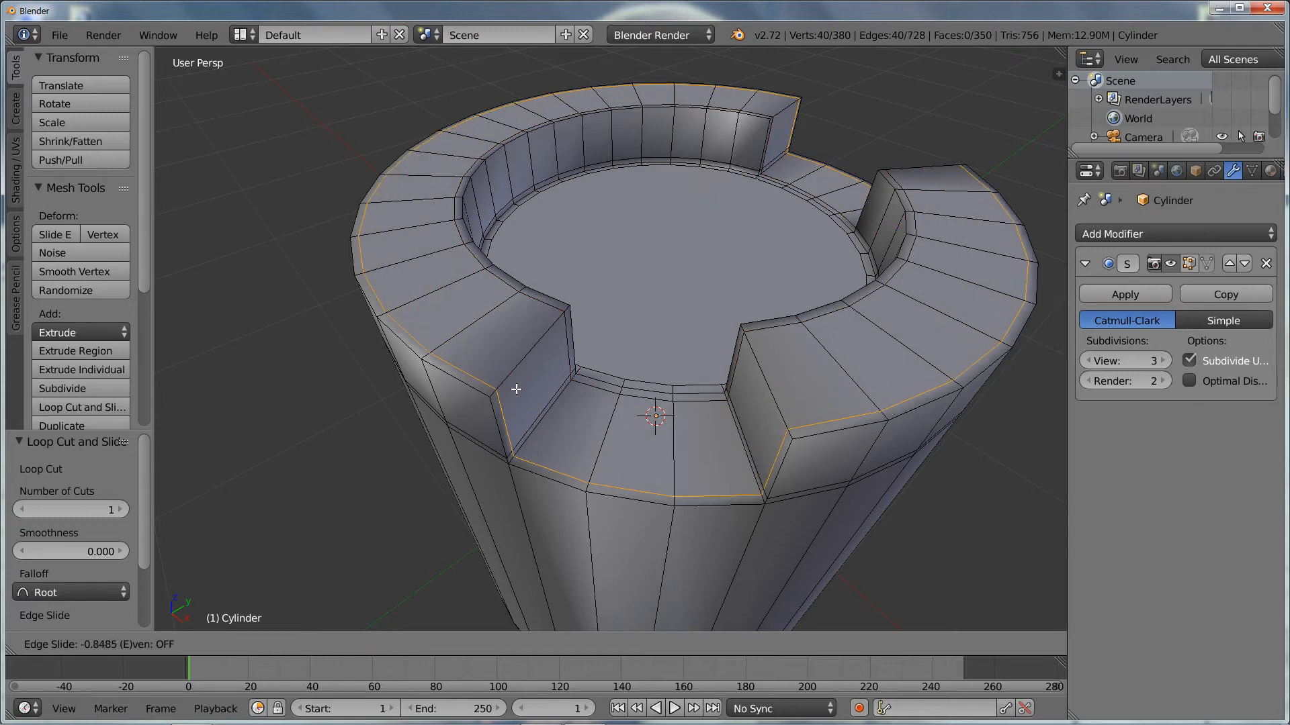
click(516, 389)
Step: Add a loop cut around the larger raised section's walls, slid about 0.77 toward the upper edge
middle_drag(520, 390, 517, 384)
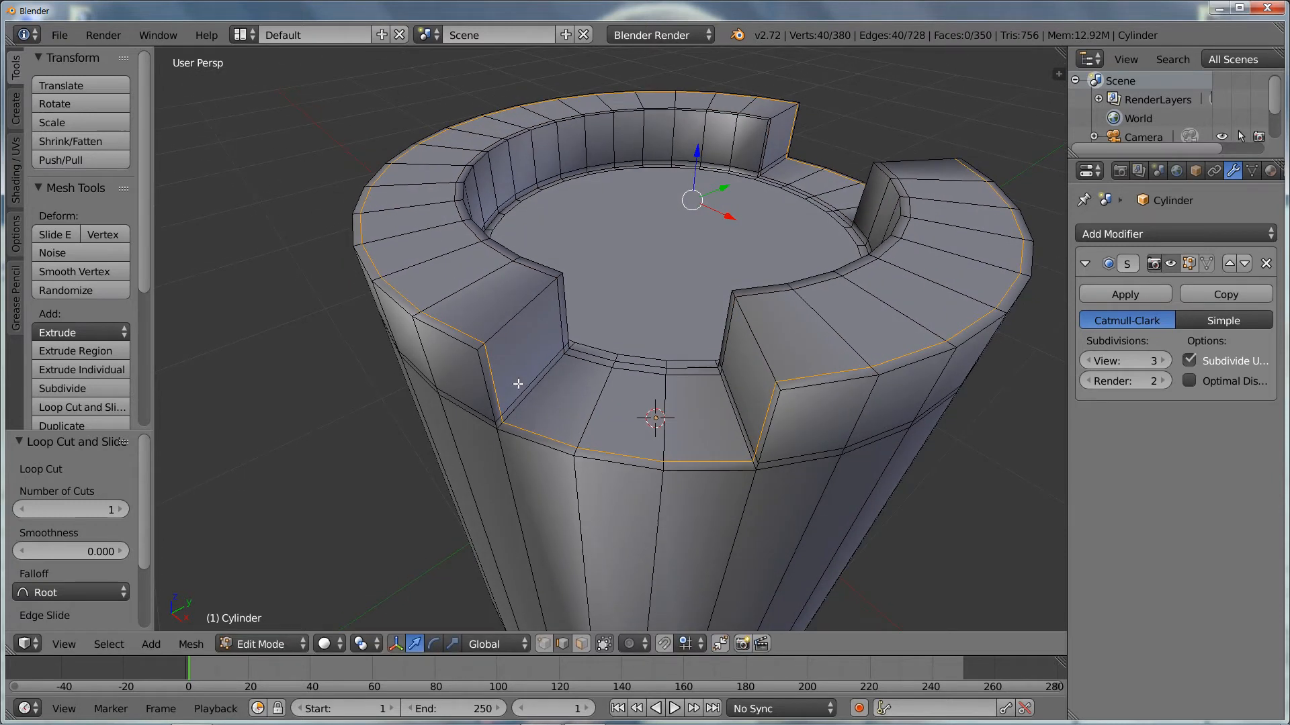
key(ctrl+r)
click(475, 369)
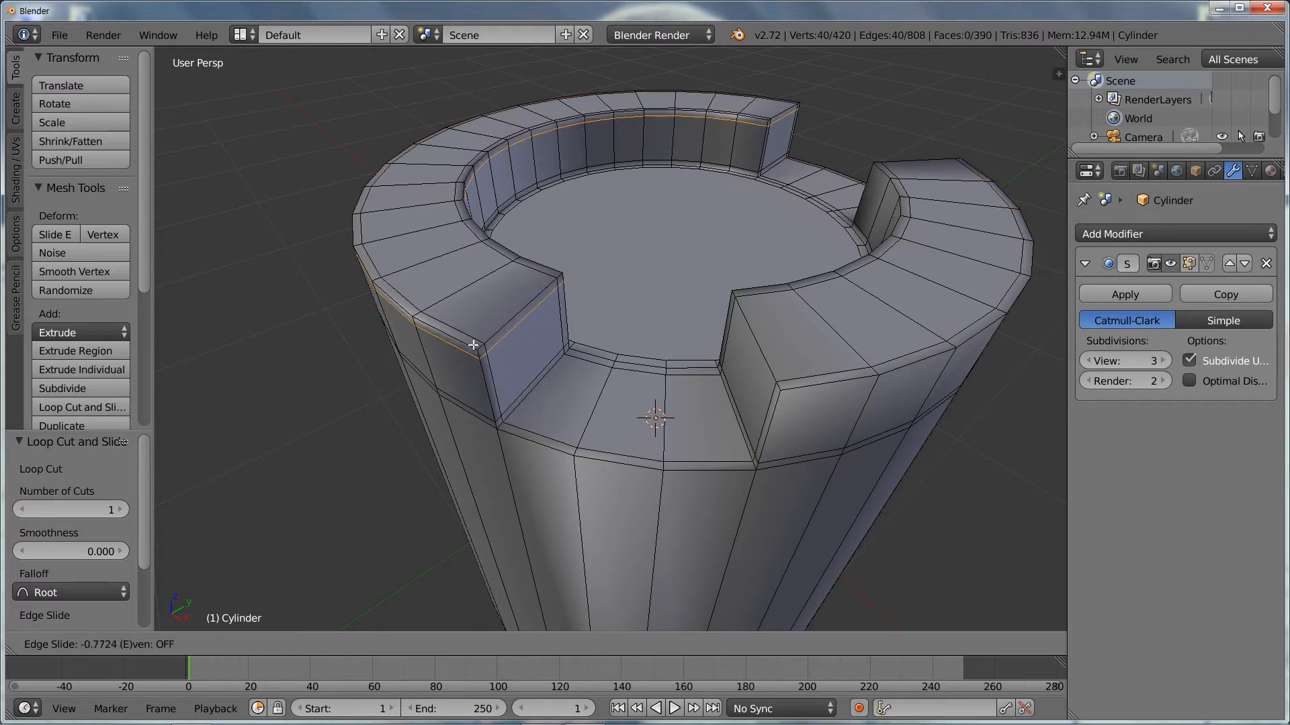
click(473, 345)
middle_drag(473, 346, 483, 311)
right_click(479, 332)
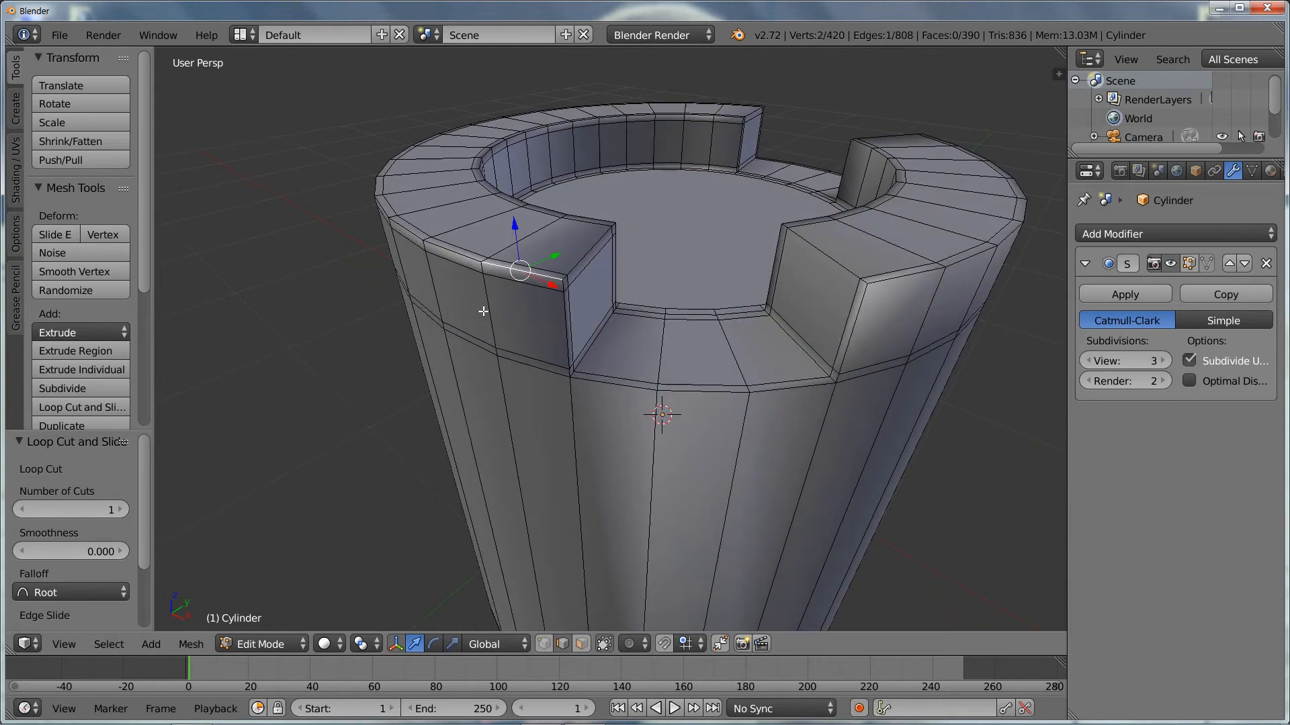
Step: Add a vertical loop cut on either side of the larger section's front notch corner, each slid close to the corner edge
mouse_move(610, 304)
middle_down()
mouse_move(646, 300)
mouse_move(627, 292)
middle_up()
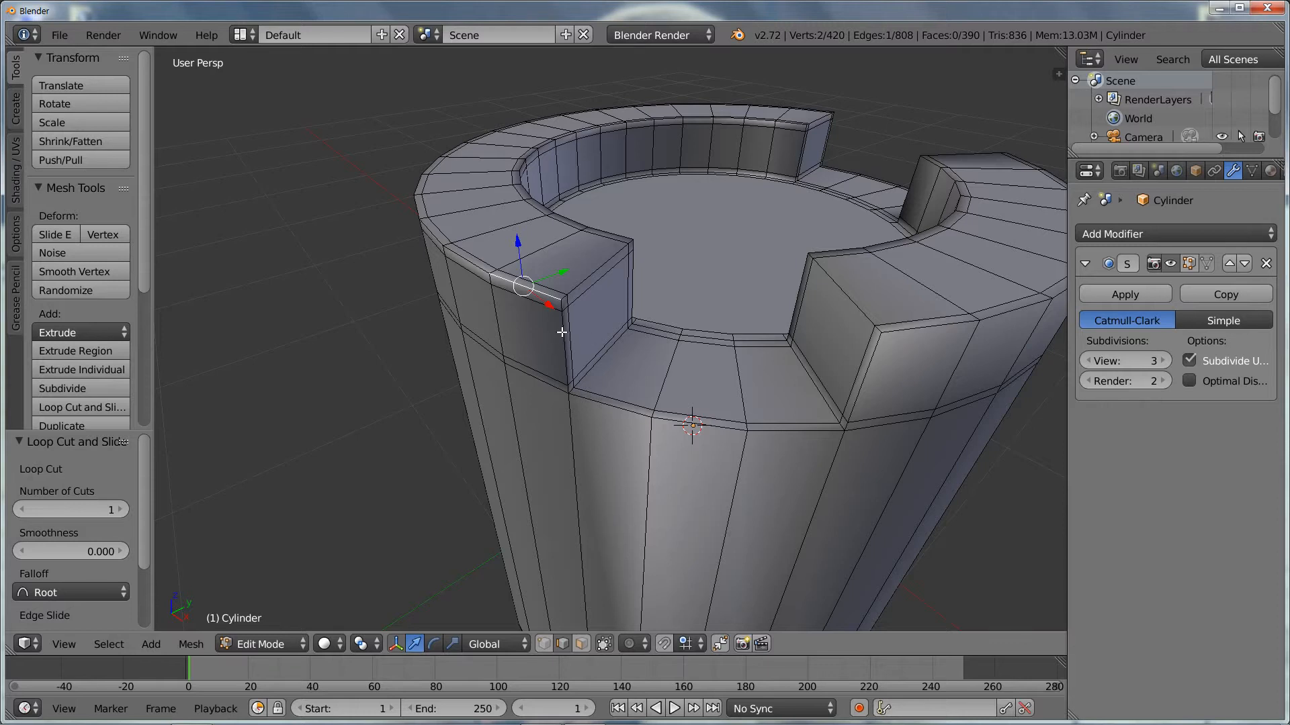
key(ctrl+r)
click(552, 290)
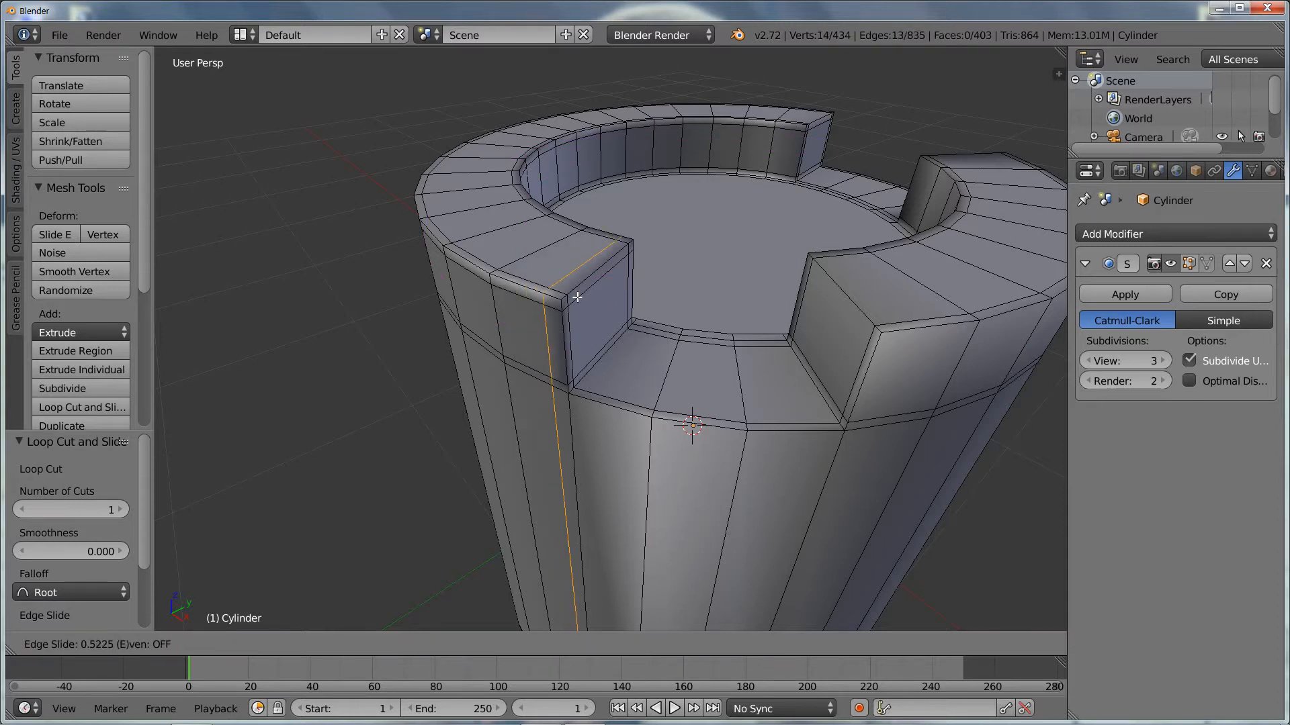
click(581, 298)
key(ctrl+r)
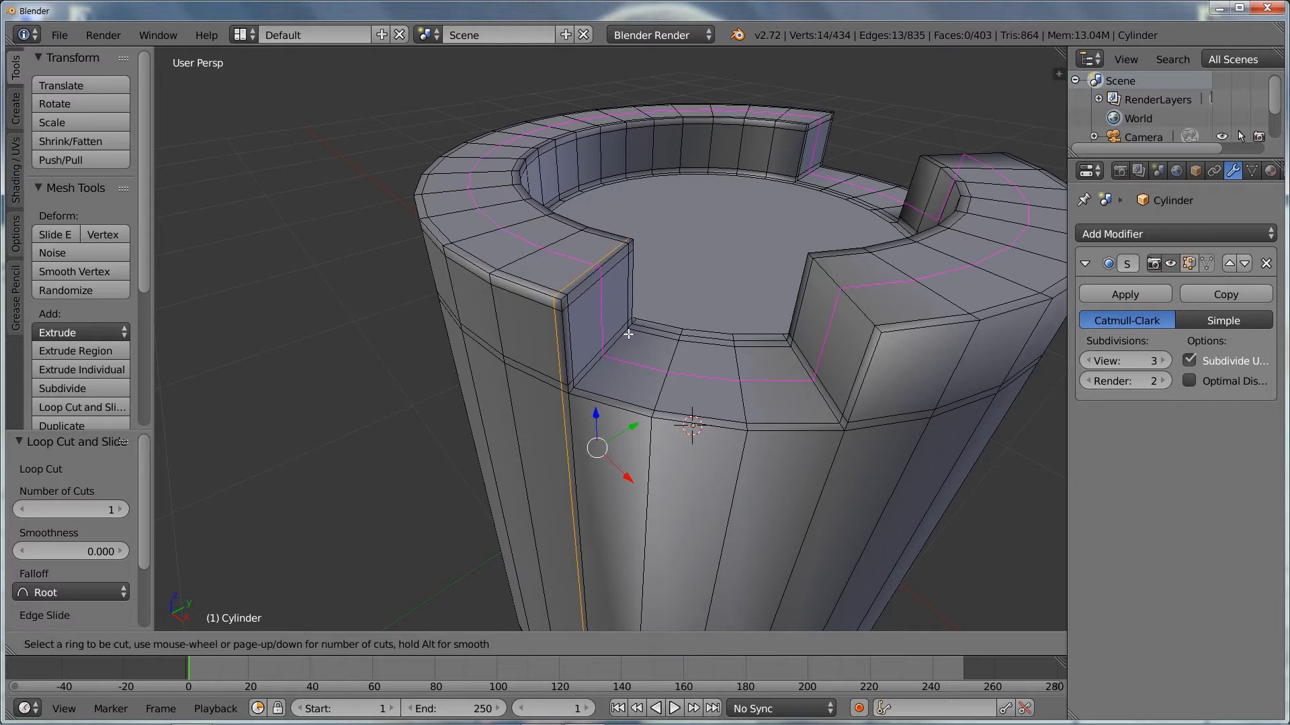
click(645, 334)
click(625, 397)
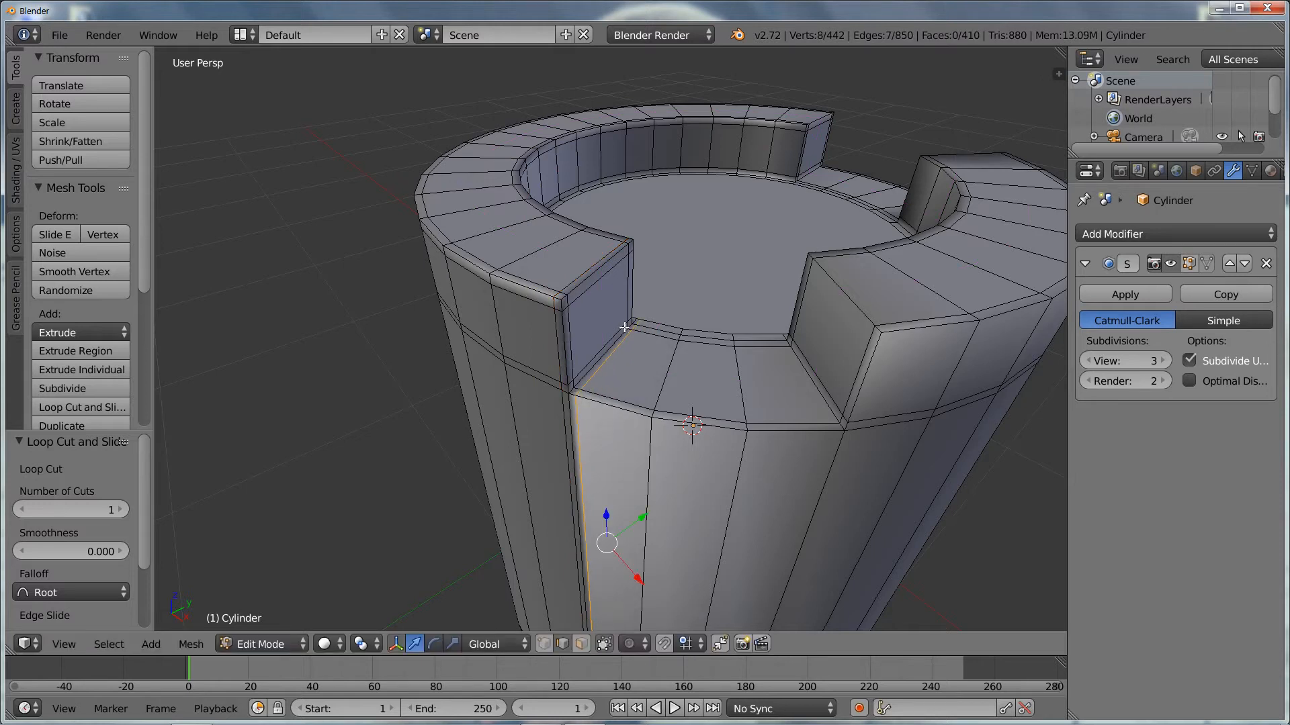
Step: Add a loop cut around the cylinder body just below the notch floor level and view the smoothed result in object mode
key(ctrl+r)
click(574, 430)
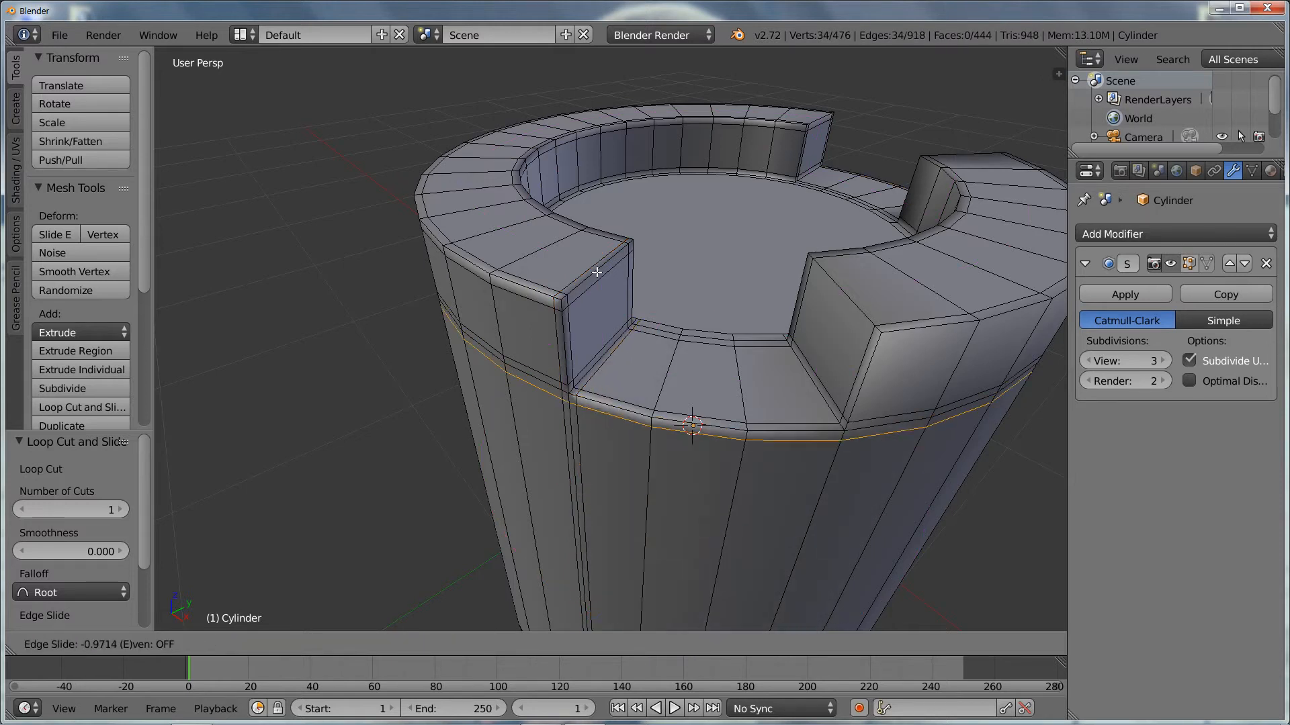
click(597, 268)
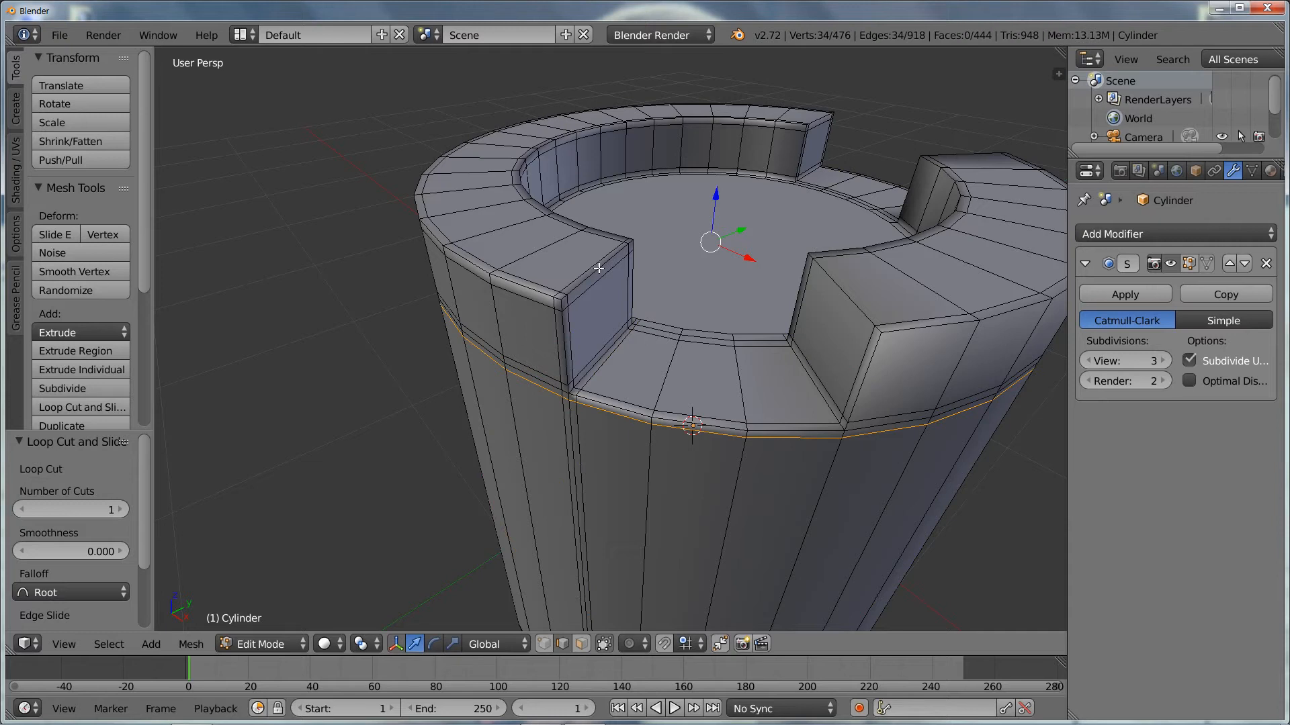
key(Tab)
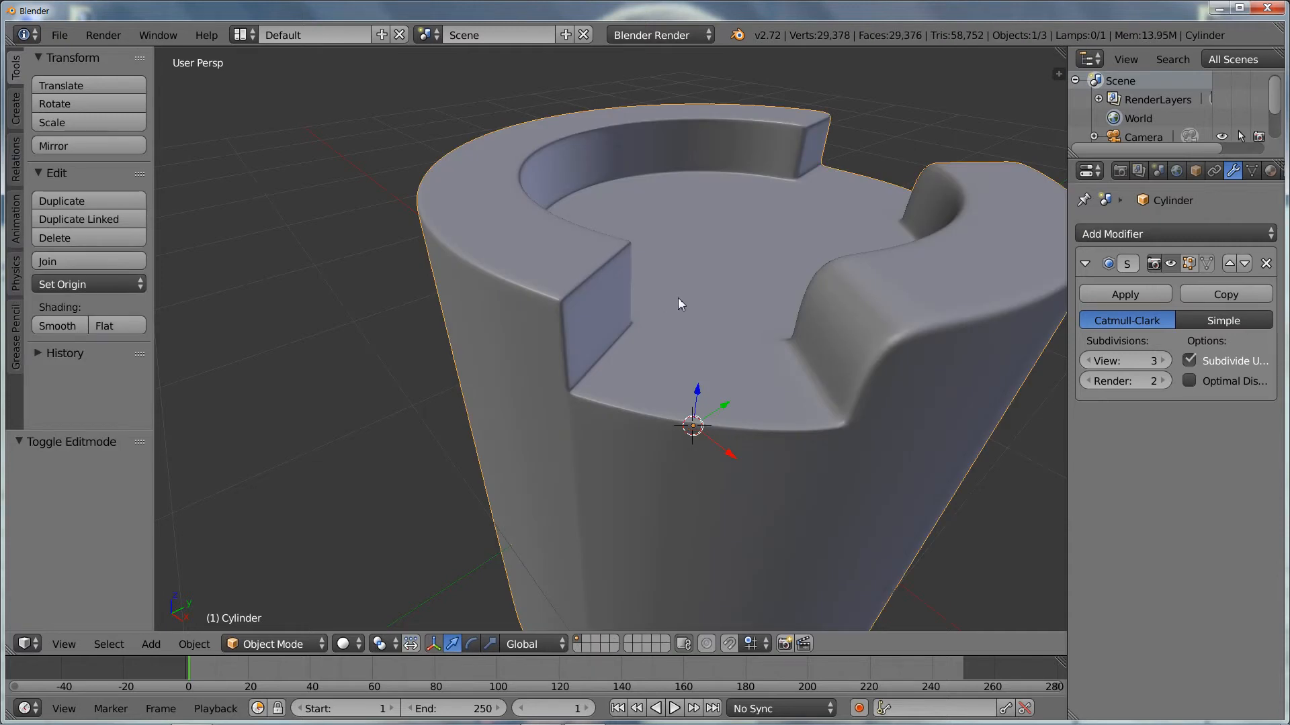
mouse_move(676, 302)
middle_down()
mouse_move(710, 307)
mouse_move(668, 282)
mouse_move(680, 294)
middle_up()
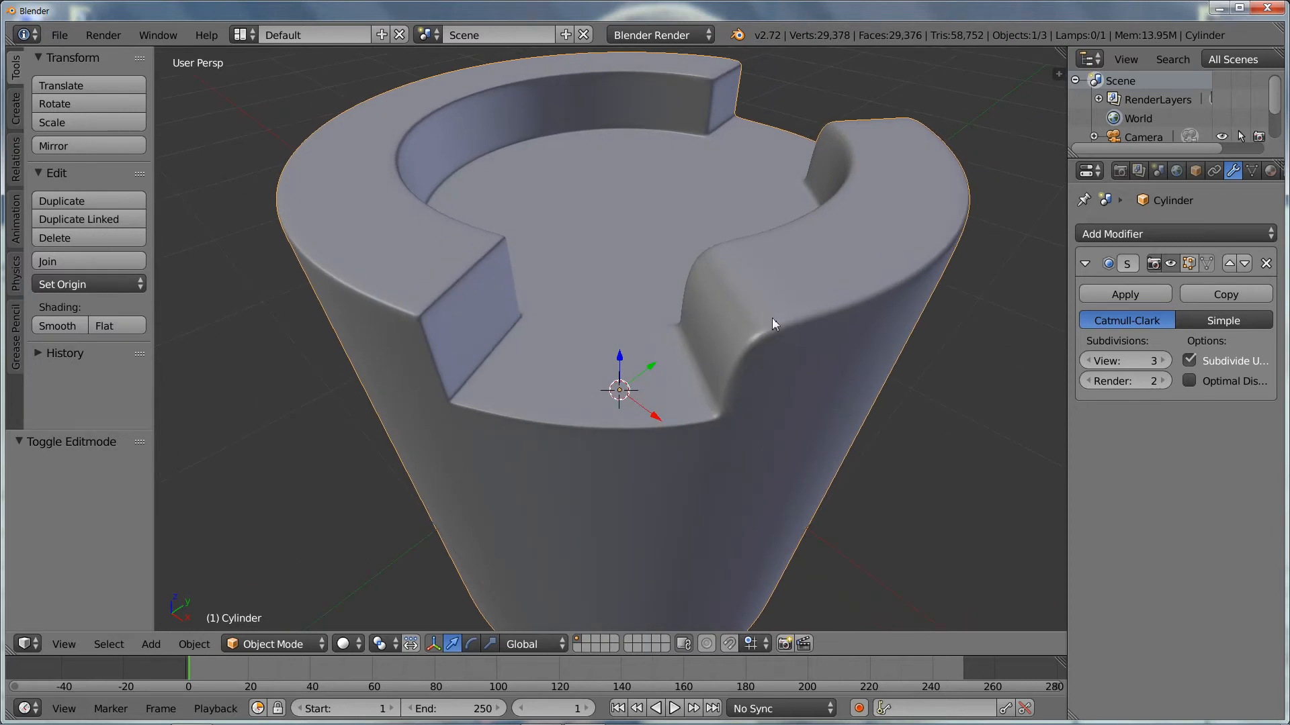
middle_drag(772, 317, 713, 308)
Step: Add a loop cut around the smaller raised section, slid about 0.83 toward its upper edge, and return to object mode
key(Tab)
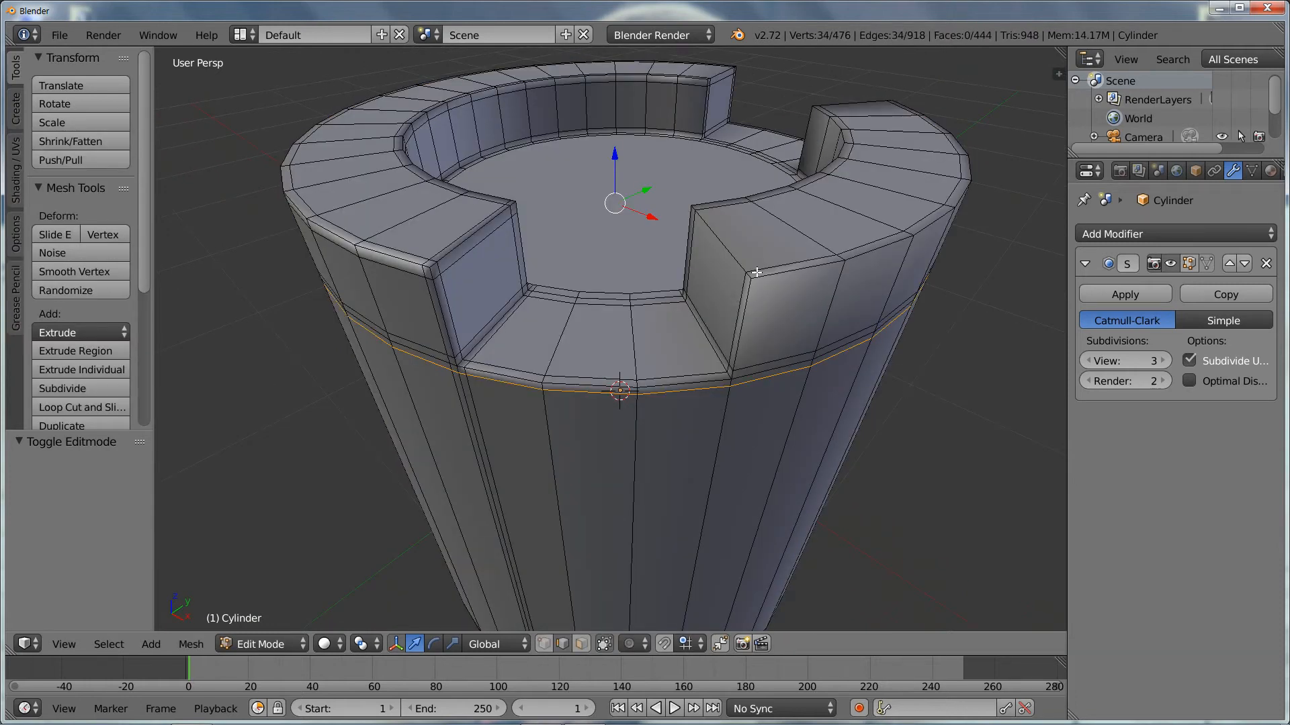
key(ctrl+r)
click(753, 267)
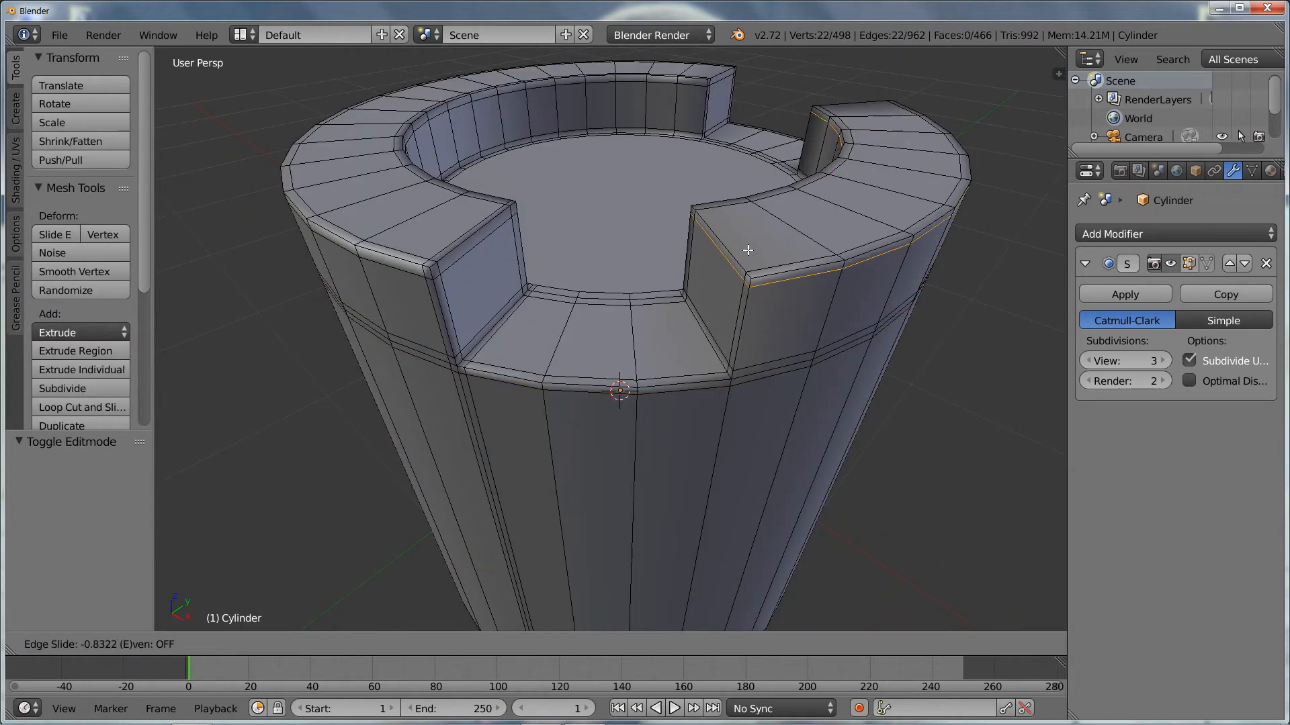
click(748, 250)
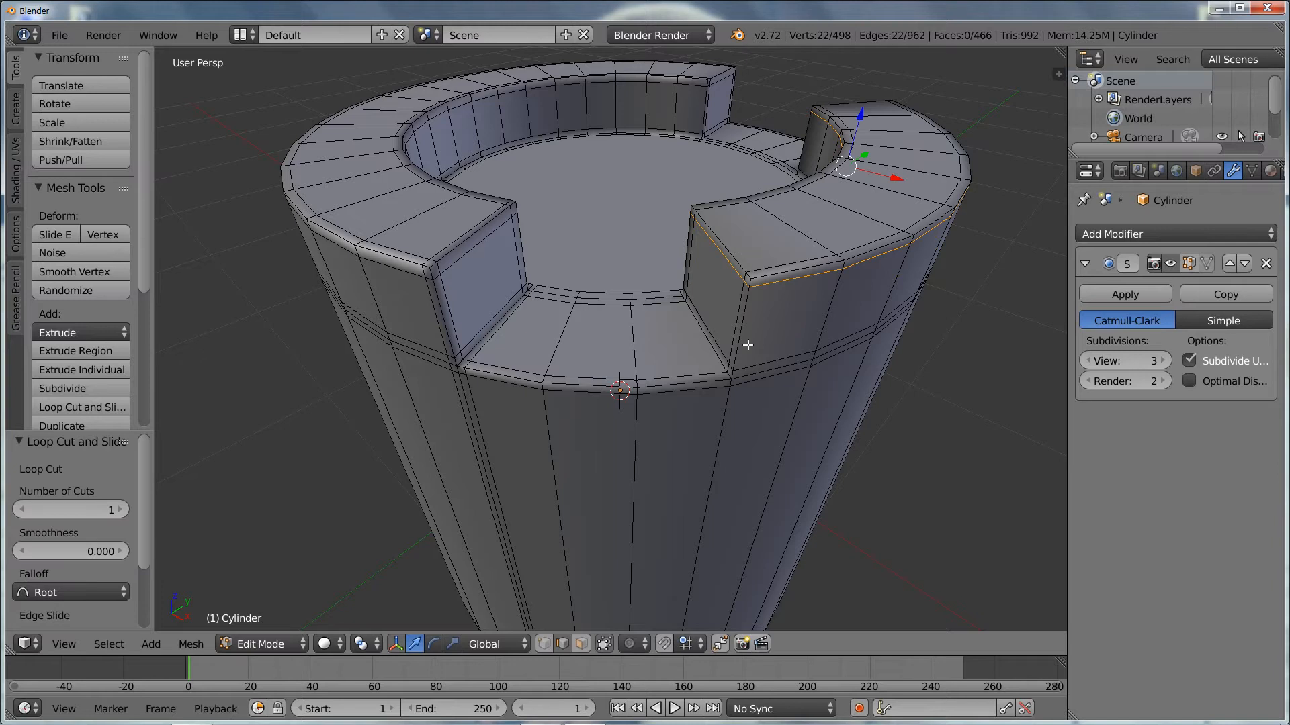
key(Tab)
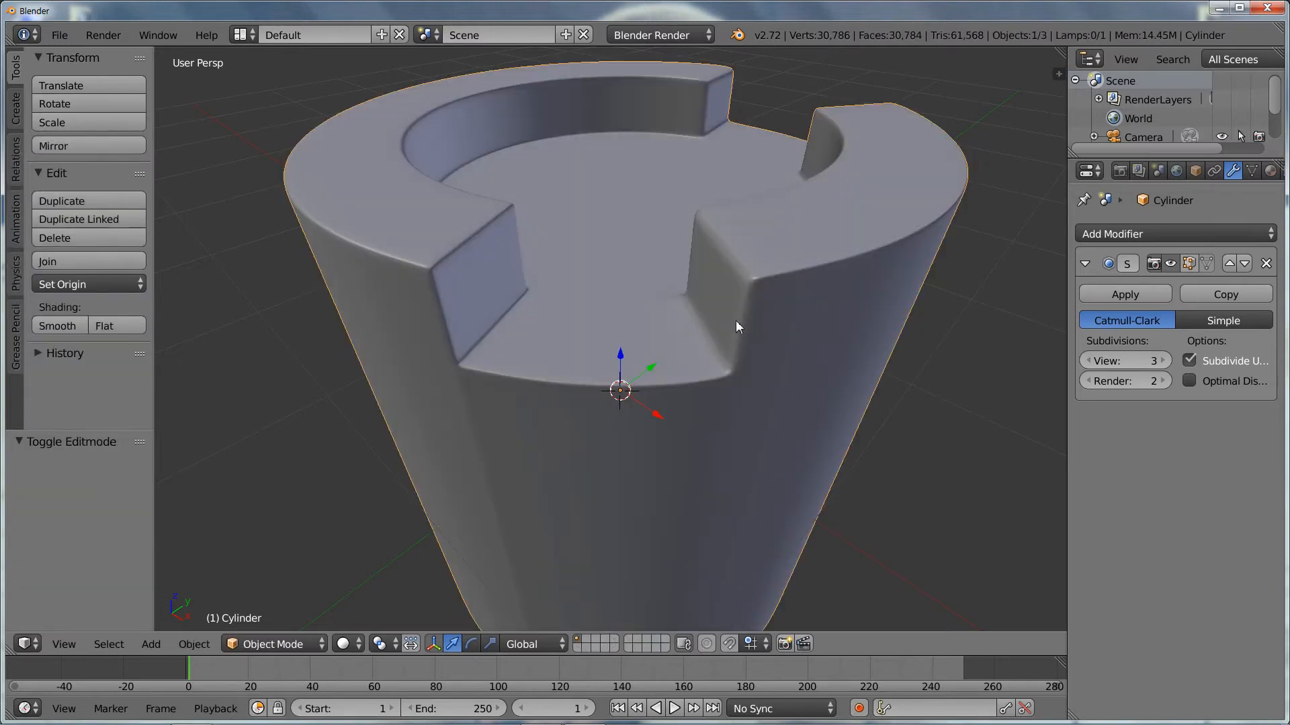
Step: Examine the smoothed cylinder's side surface below the notch for shading changes caused by the vertical cuts
shift+middle_drag(587, 342, 689, 254)
scroll(687, 348, down, 1)
scroll(679, 262, up, 4)
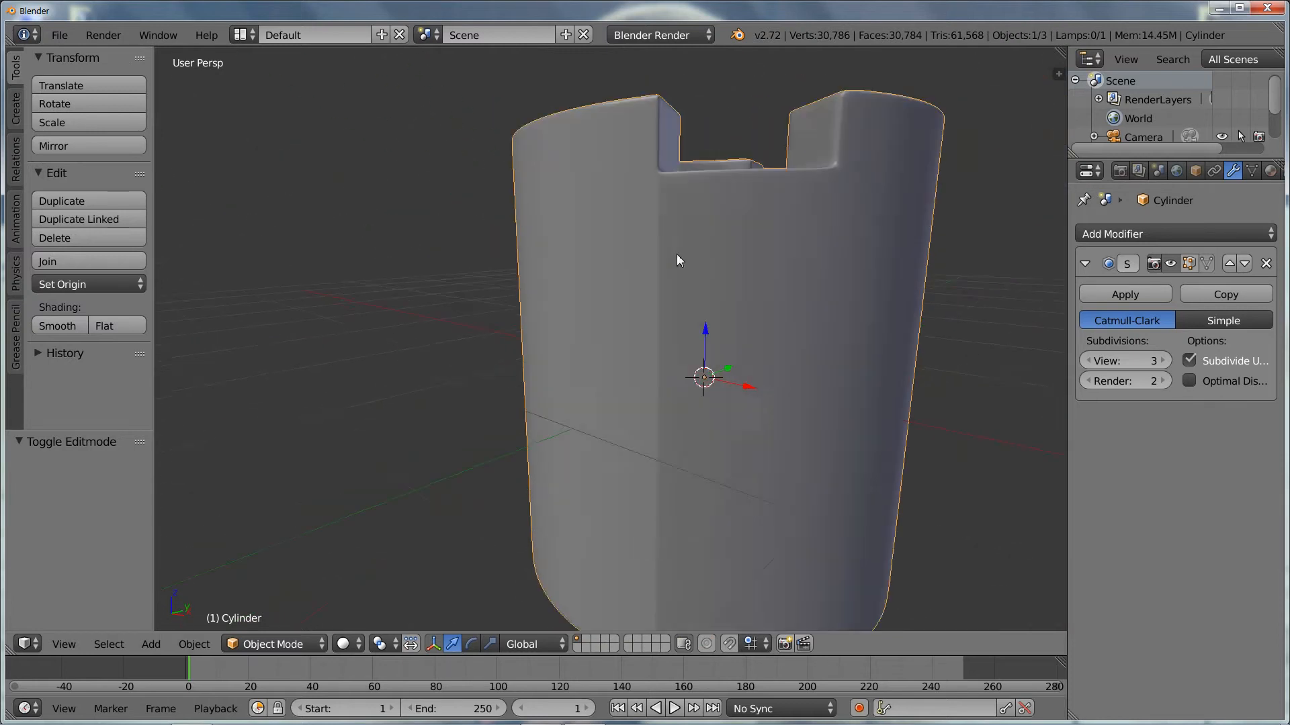
scroll(634, 241, down, 4)
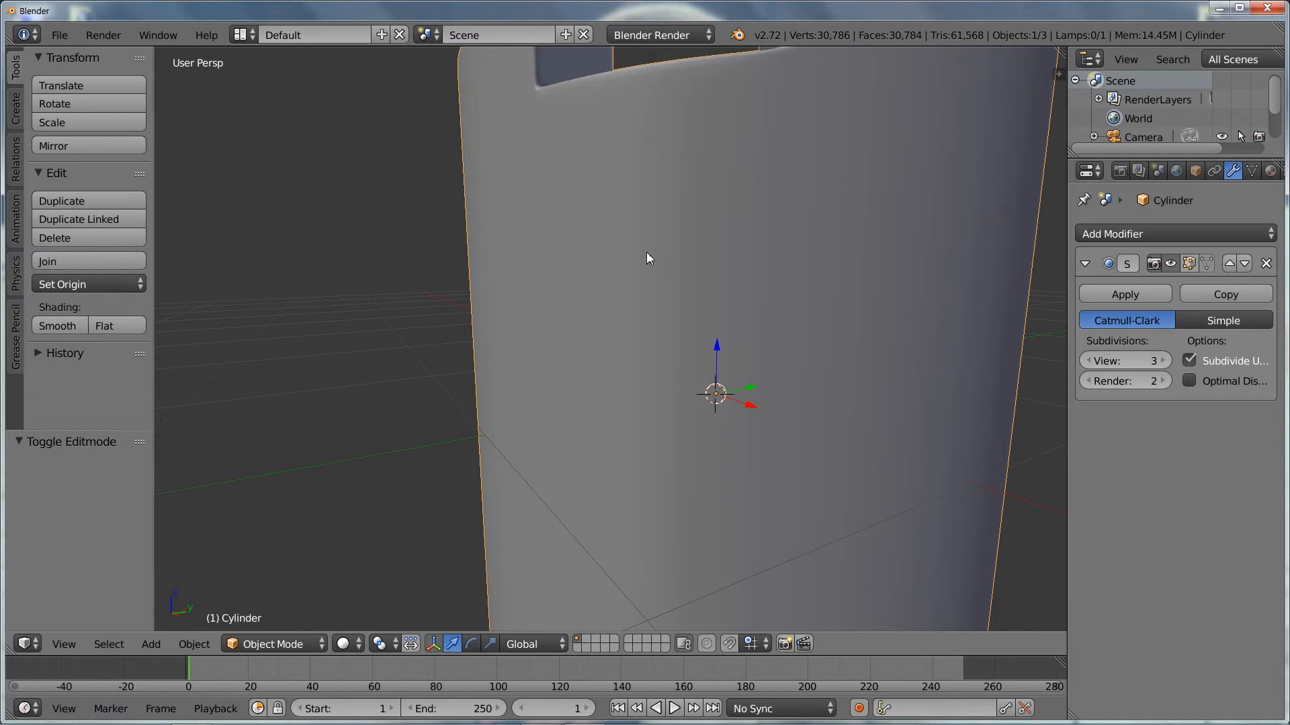
middle_drag(643, 254, 672, 257)
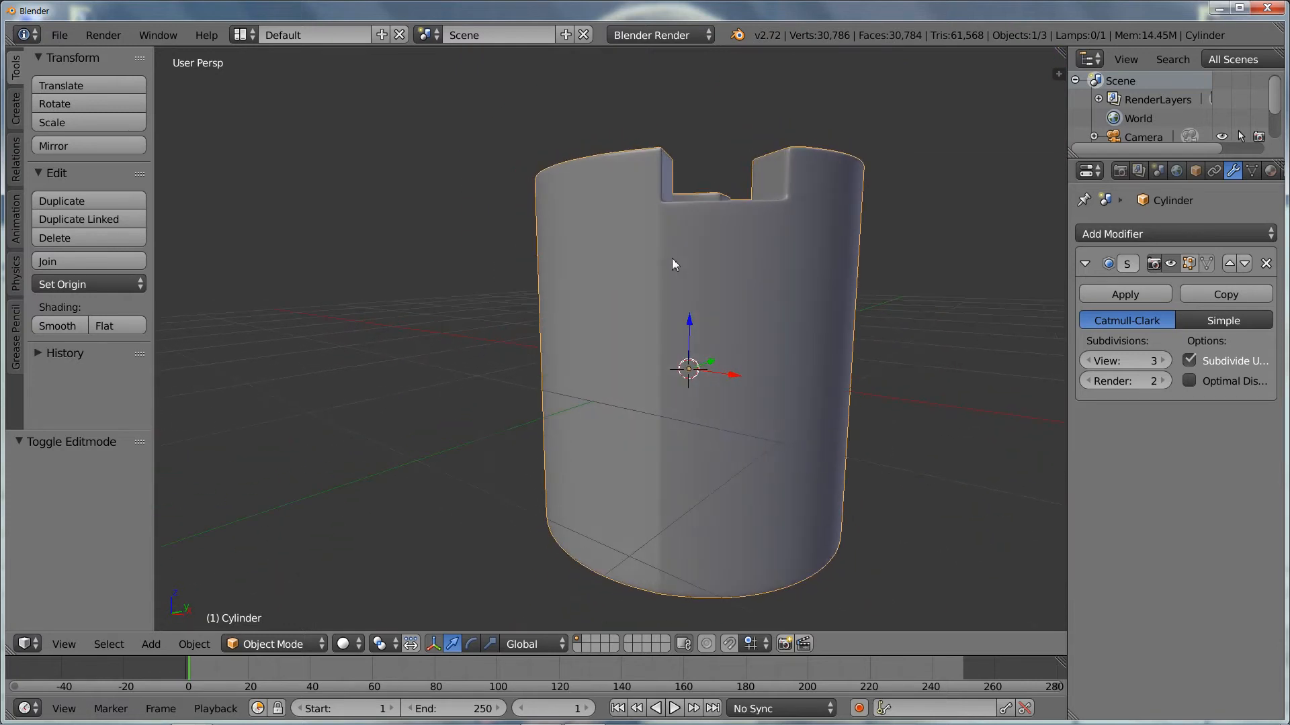
scroll(673, 256, up, 4)
scroll(673, 255, down, 1)
middle_drag(701, 215, 680, 242)
Step: In edit mode, add the vertical edge loop beside the larger section's front notch corner to the selection
key(Tab)
scroll(681, 242, up, 1)
scroll(681, 221, up, 1)
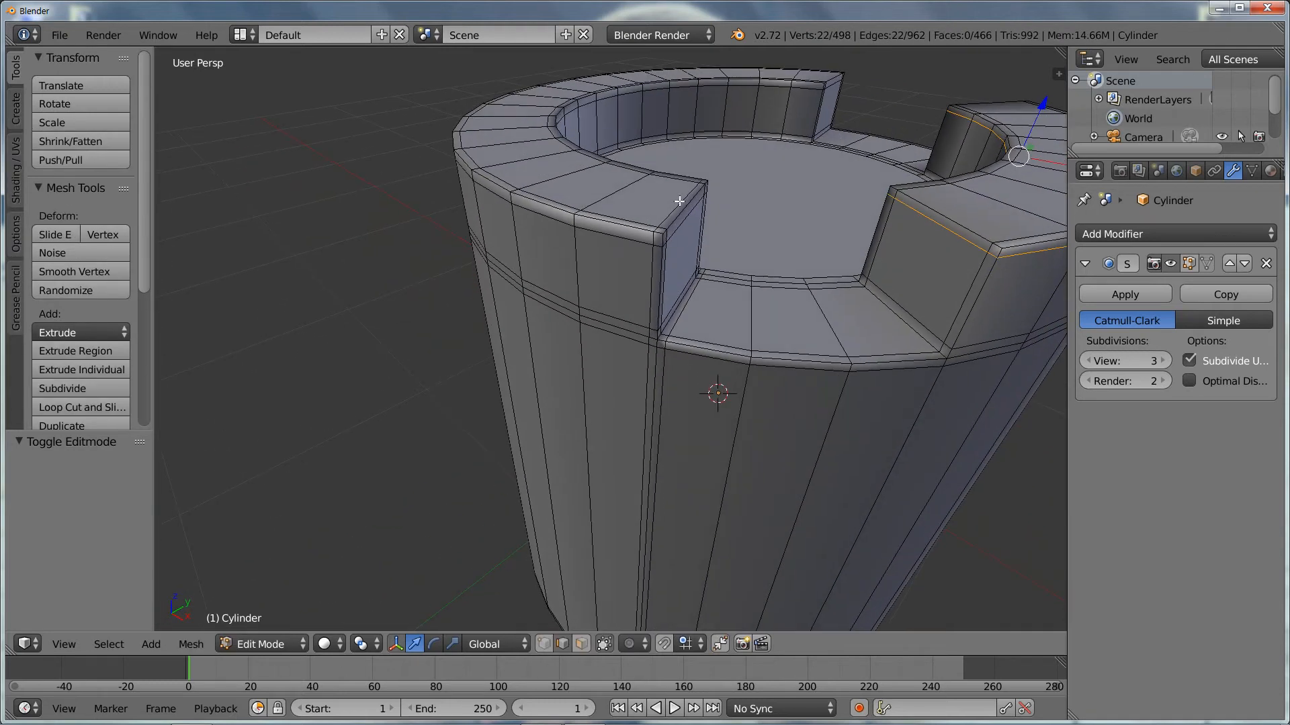
alt+shift+right_click(679, 206)
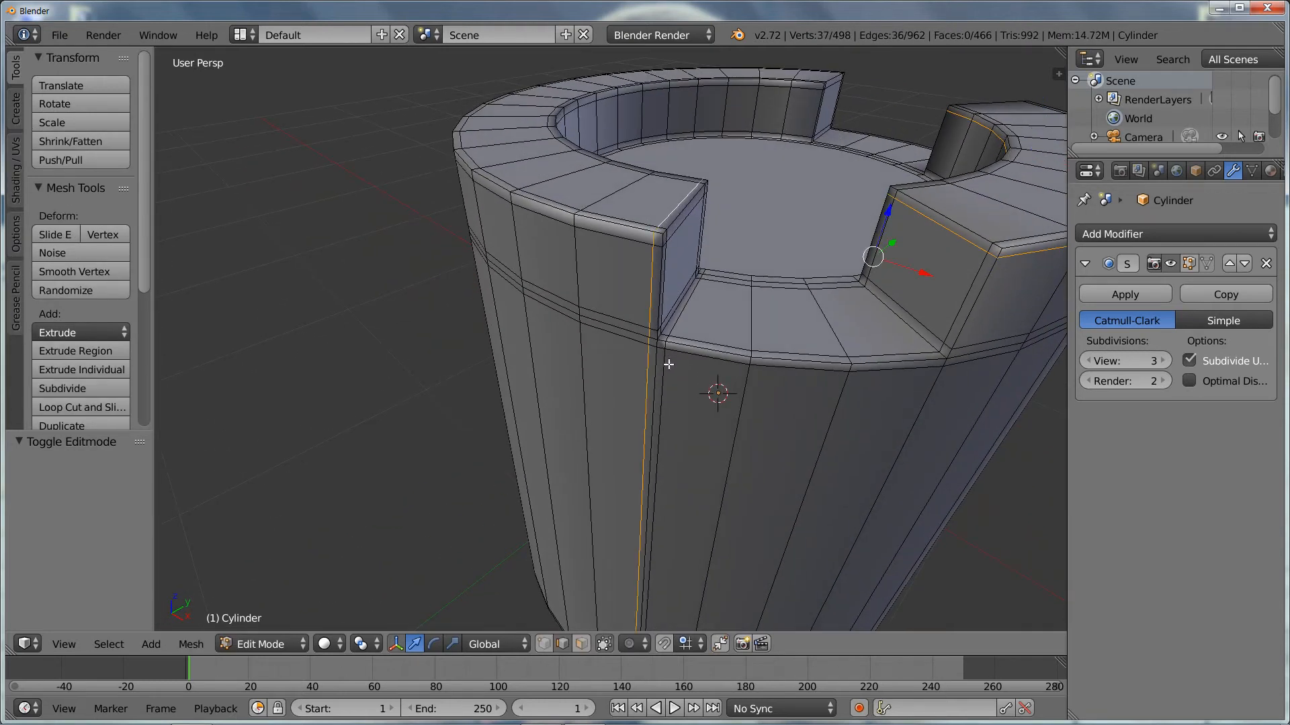
alt+shift+right_click(668, 364)
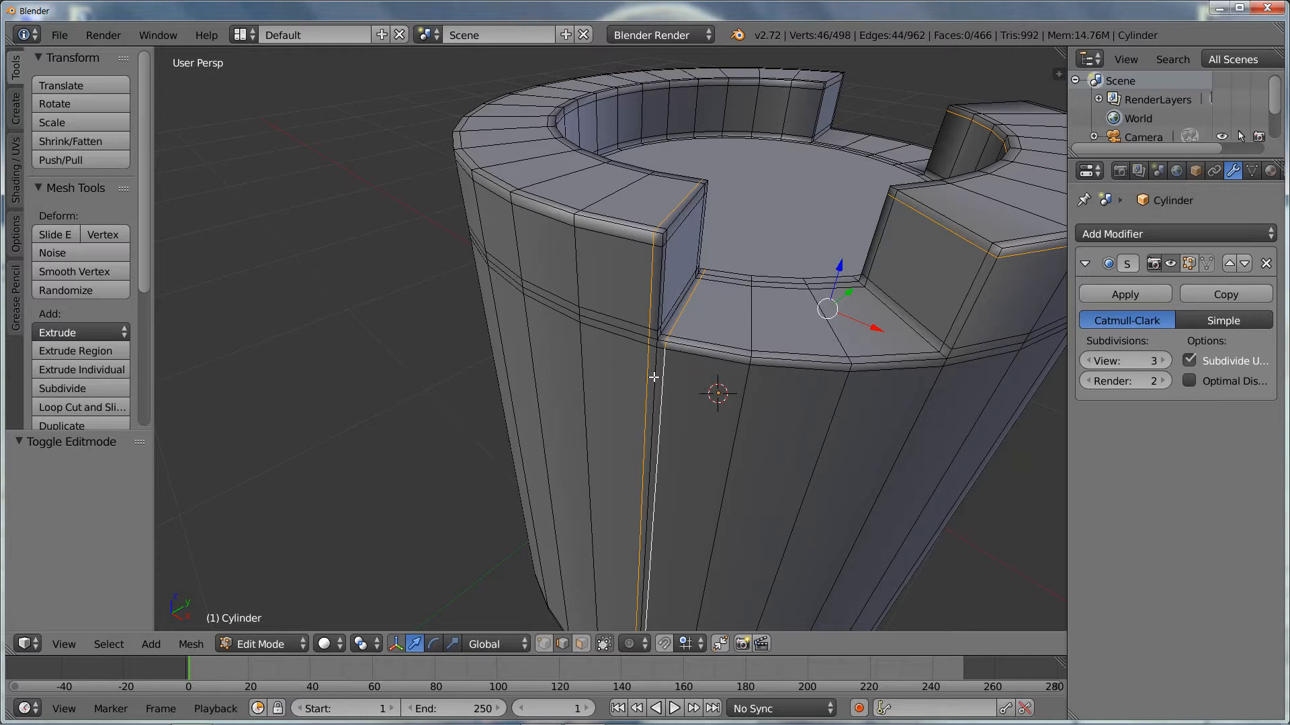
right_click(682, 302)
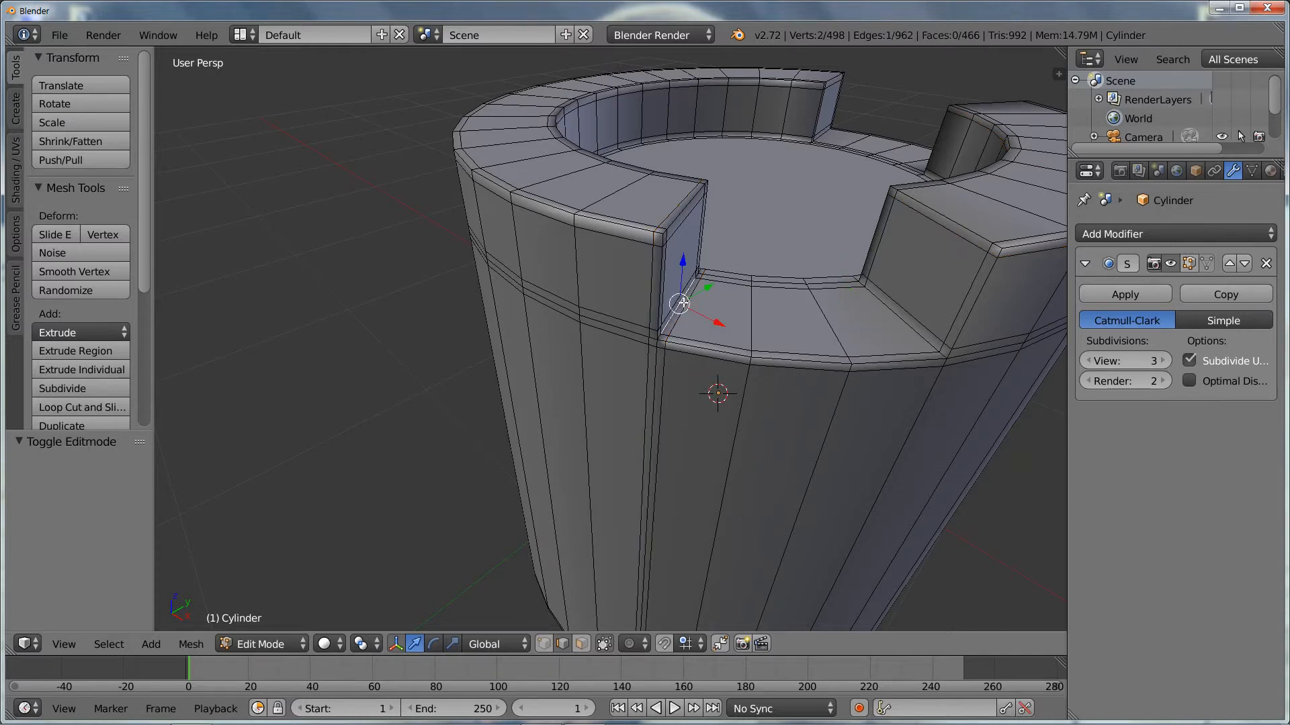
right_click(688, 205)
Step: Dissolve the two vertical edge runs flanking the notch corner's central edge, from below the notch floor to the base, with Dissolve Verts enabled
middle_drag(678, 313, 680, 257)
right_click(686, 264)
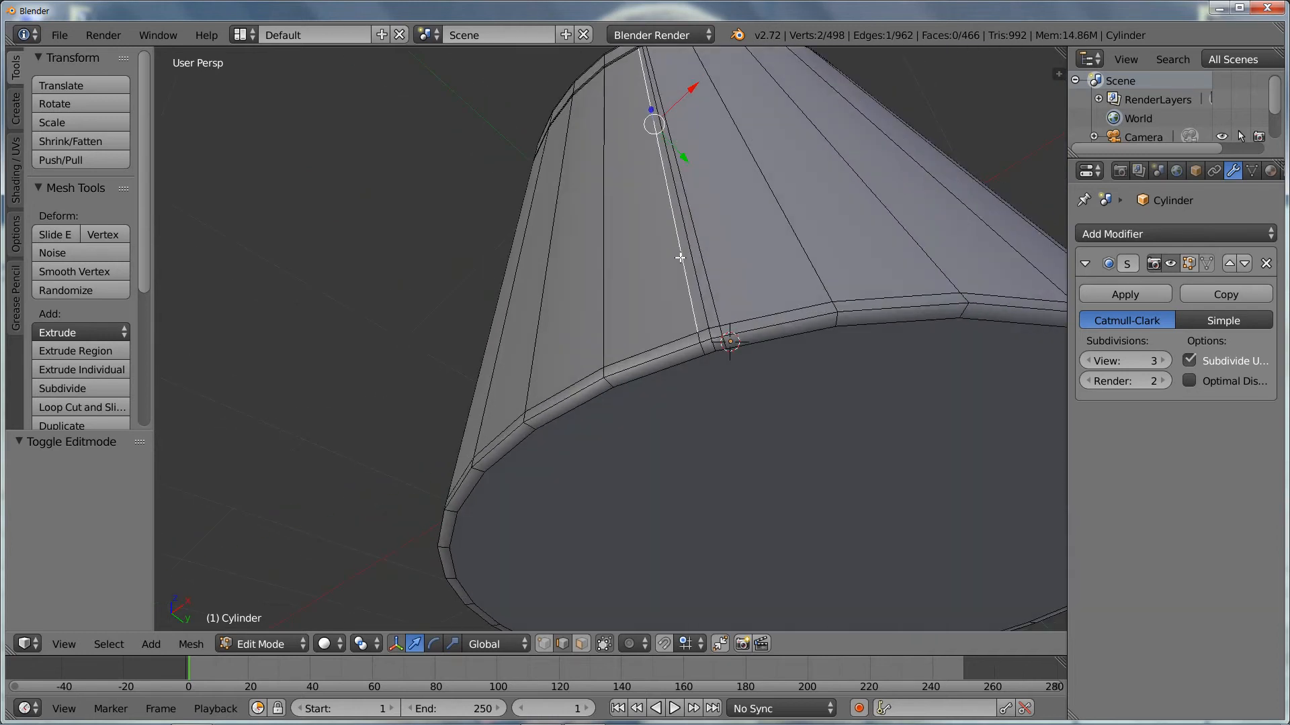
ctrl+click(703, 349)
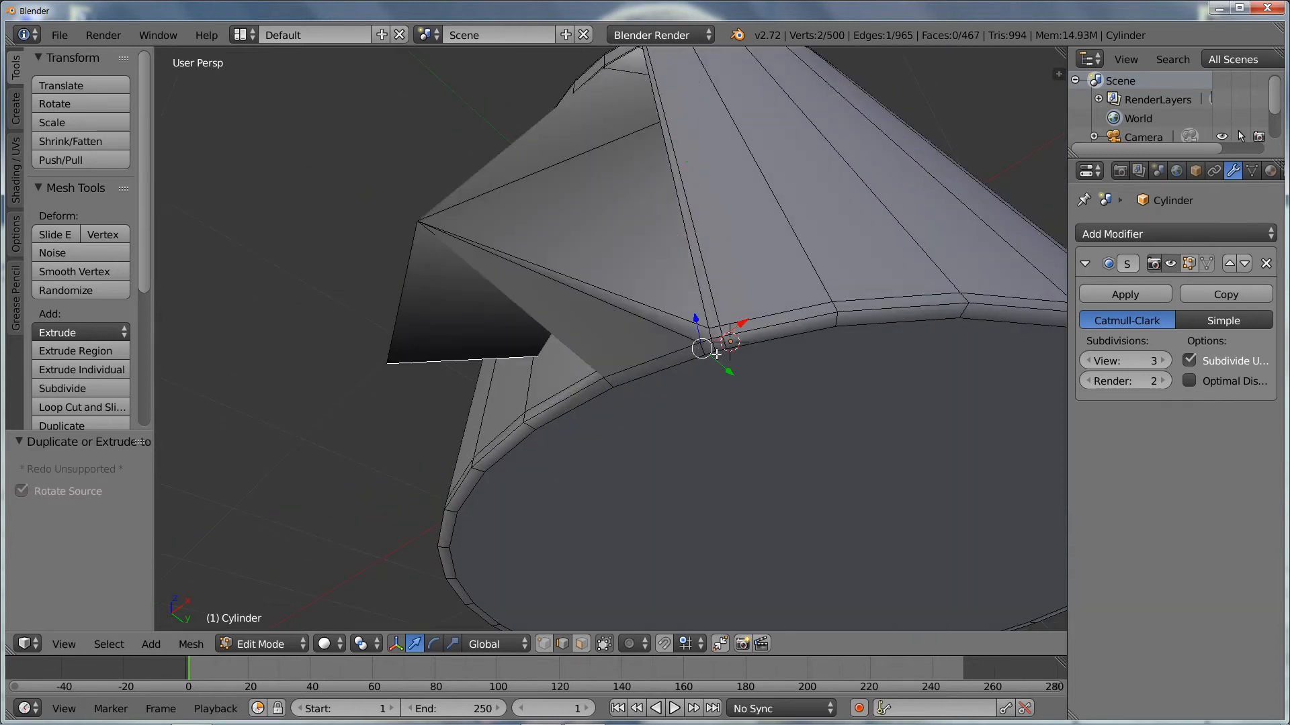
key(ctrl+z)
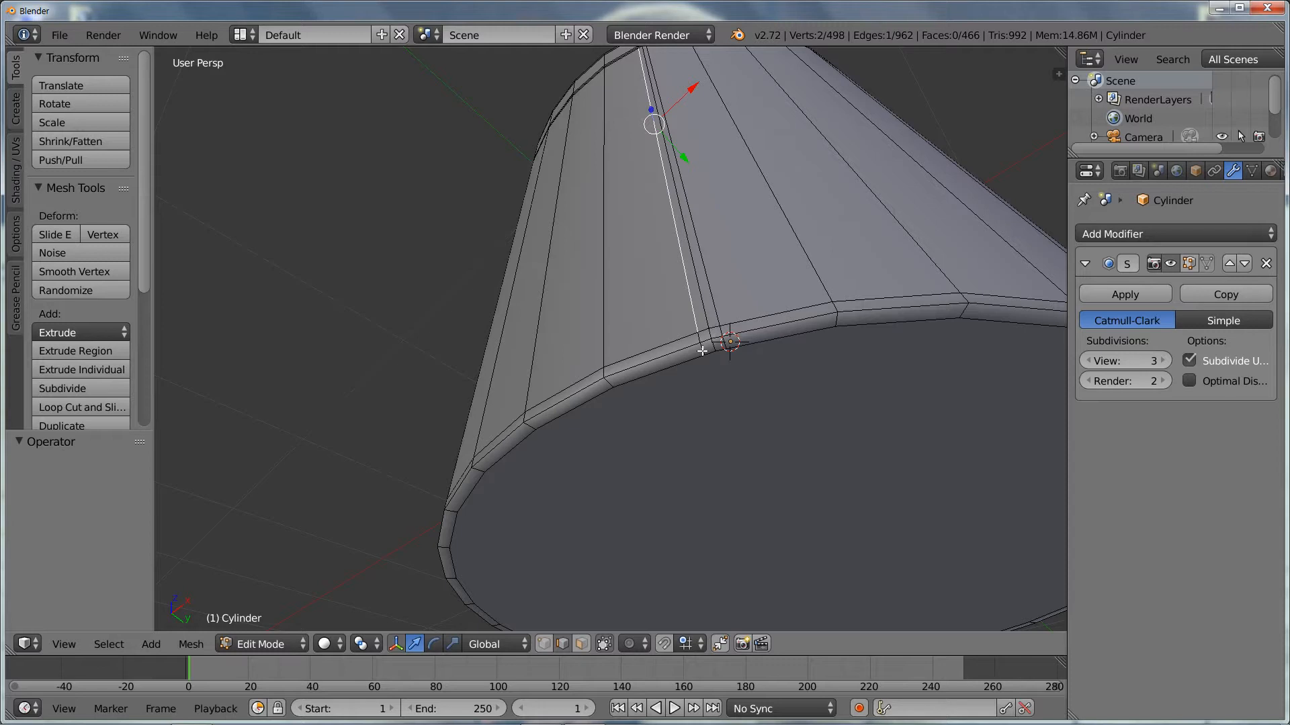
ctrl+click(703, 350)
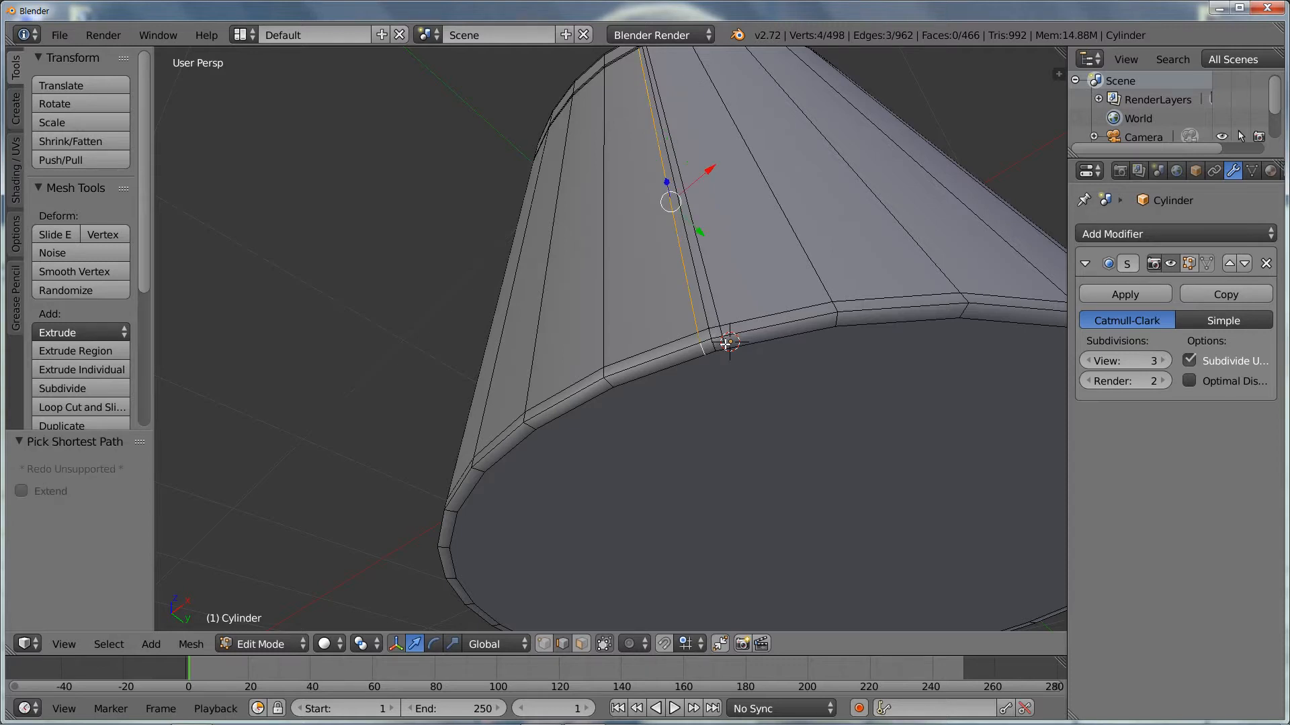
ctrl+click(704, 351)
ctrl+click(717, 307)
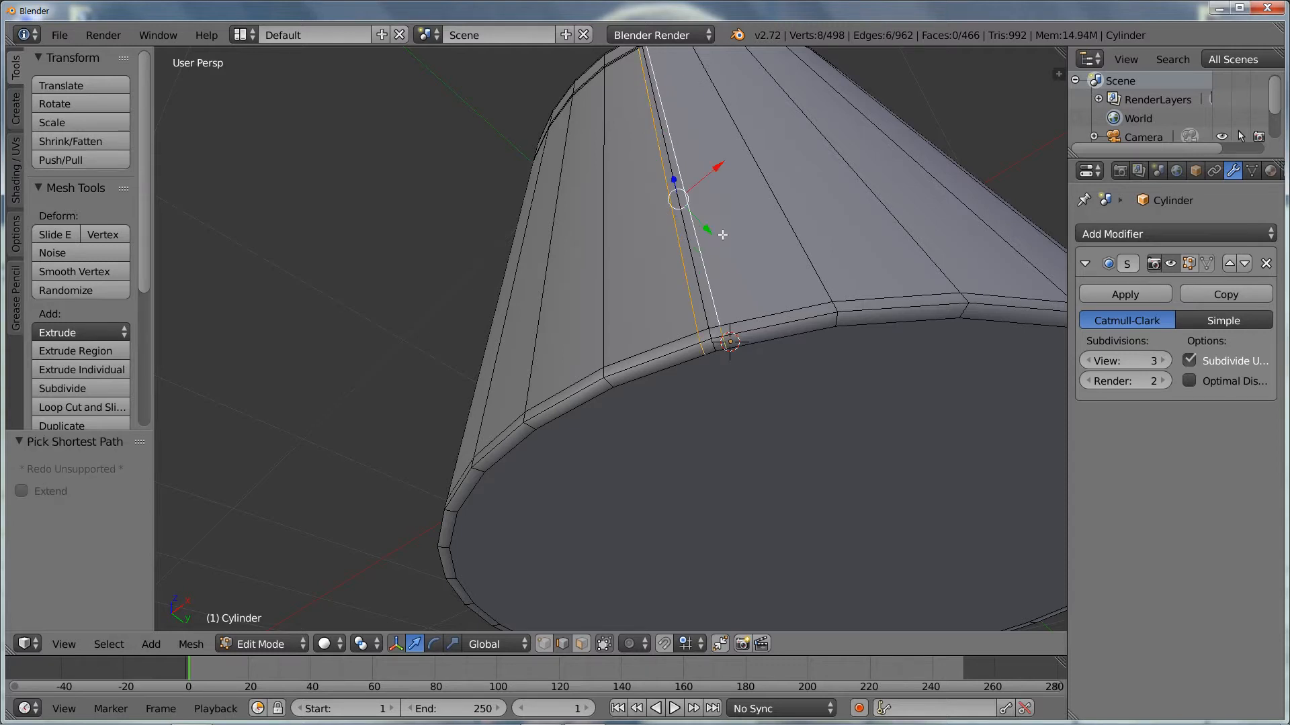
middle_drag(723, 235, 719, 349)
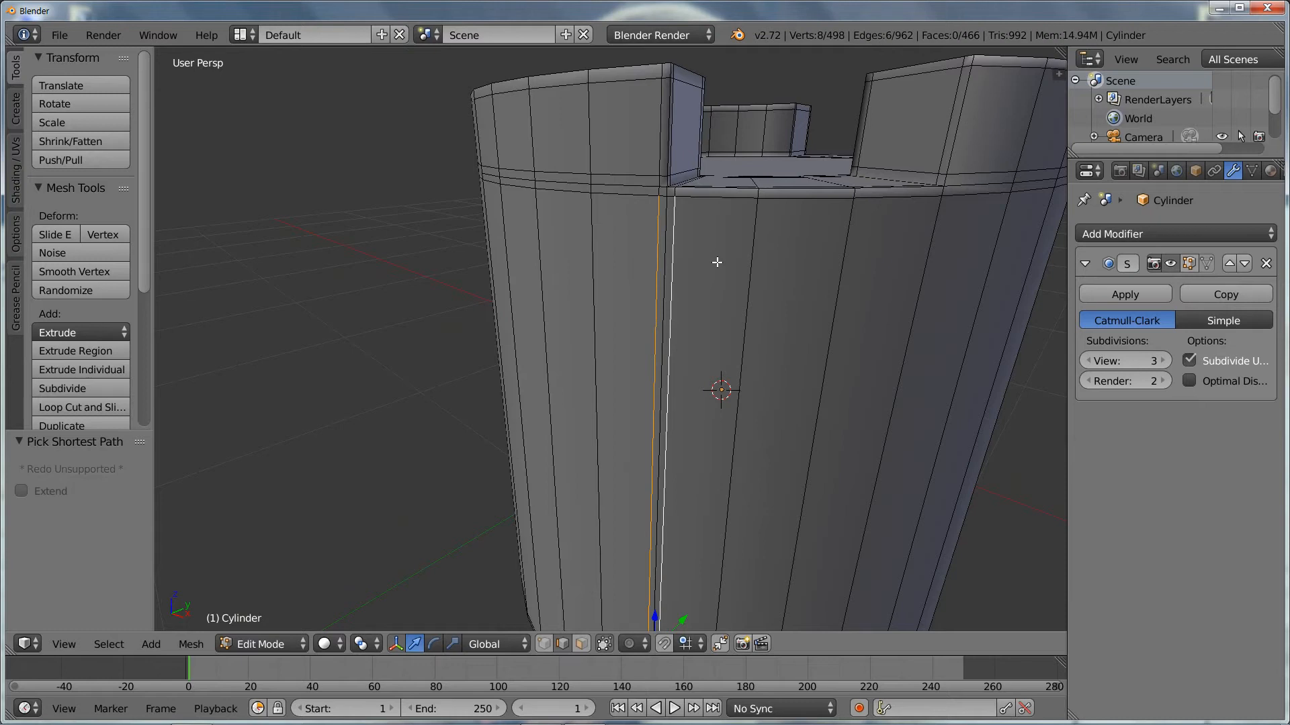
key(x)
click(699, 384)
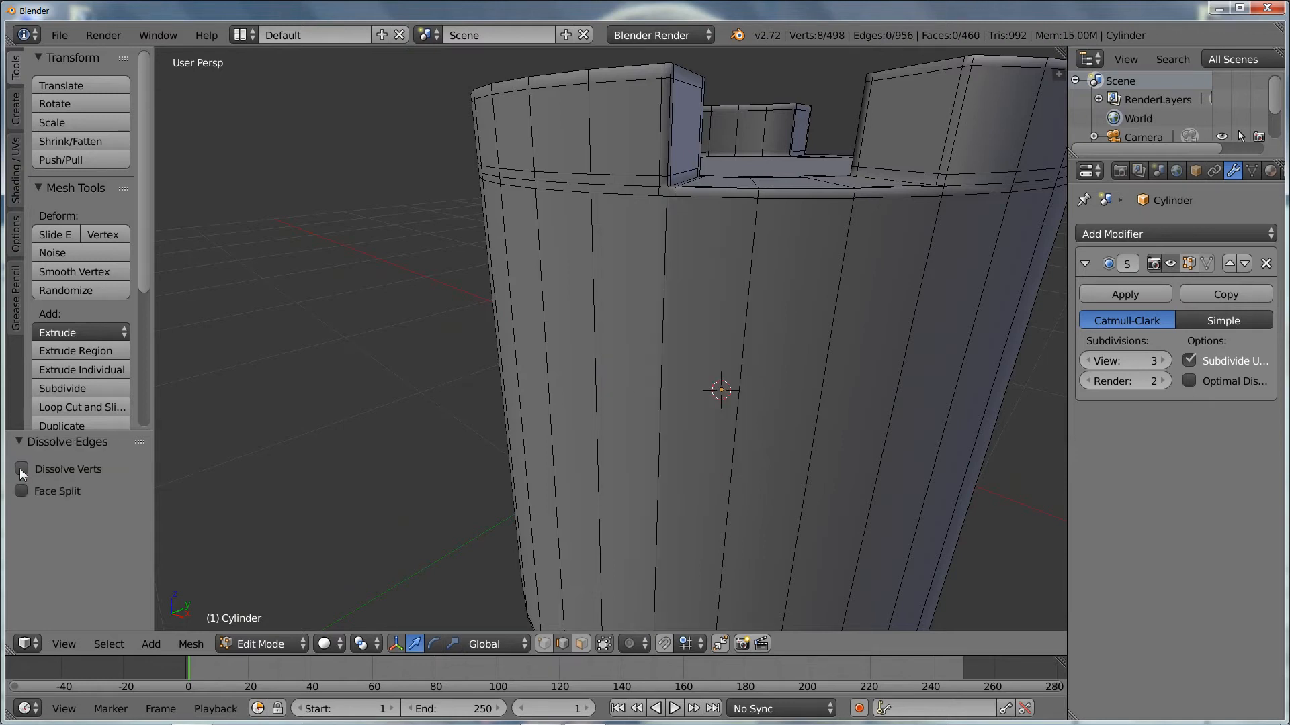
click(21, 470)
Step: Inspect the smoothed side below the notch corner in object mode for the effect of dissolving the vertical edges
middle_drag(717, 308, 705, 214)
key(Tab)
middle_drag(689, 369, 723, 258)
scroll(699, 260, up, 2)
scroll(702, 259, down, 1)
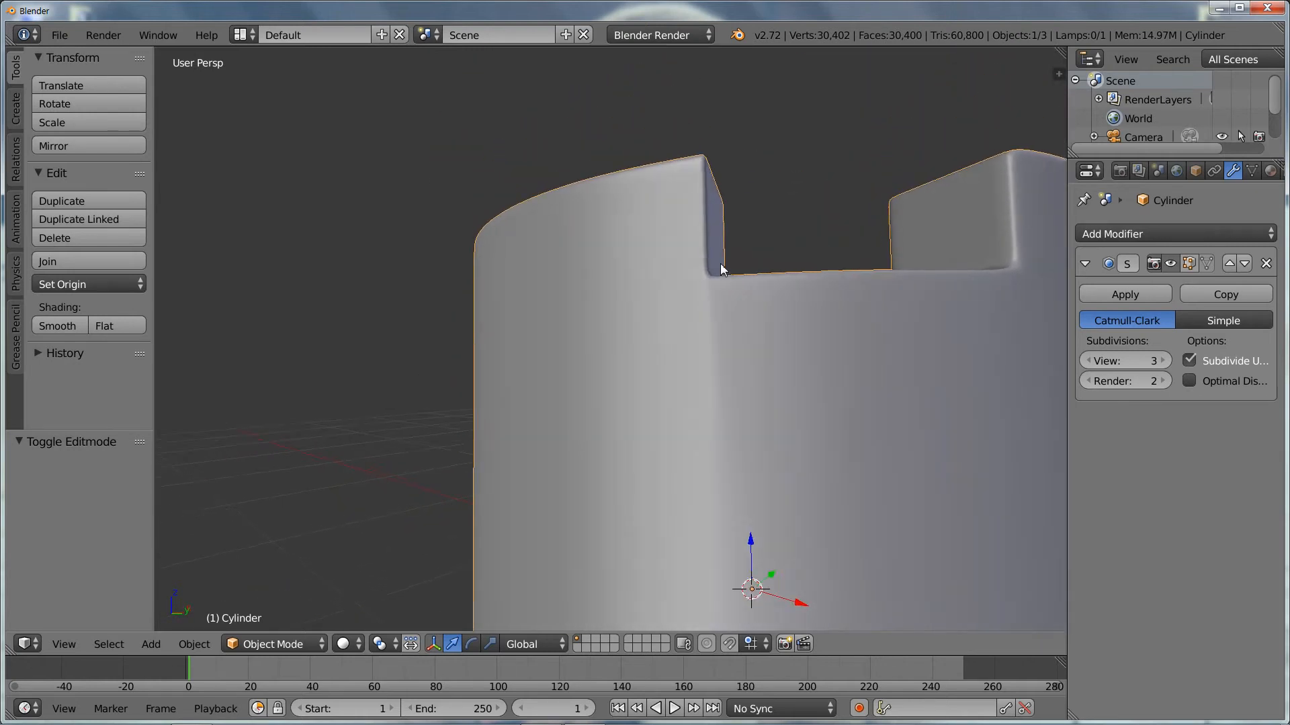
middle_drag(714, 282, 699, 291)
Step: In edit mode, add a horizontal loop cut around the cylinder body, slid about 0.78 up toward the notch
key(Tab)
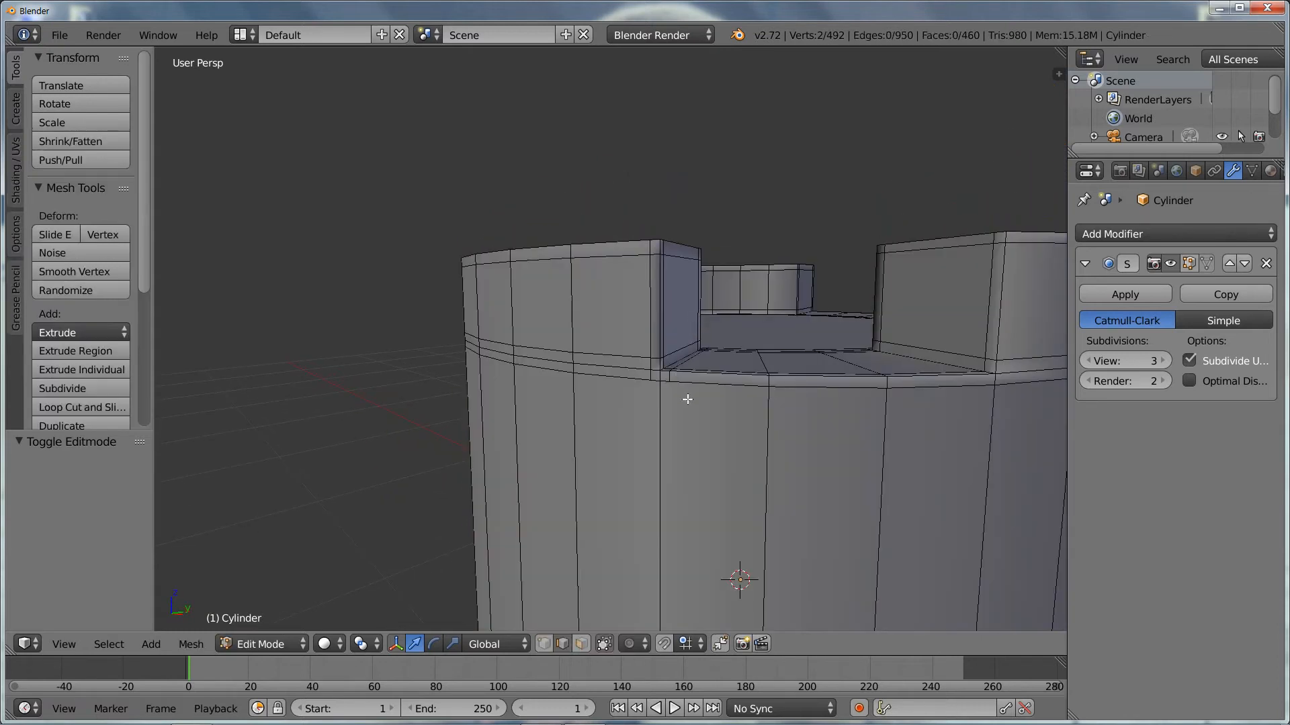
scroll(686, 402, down, 4)
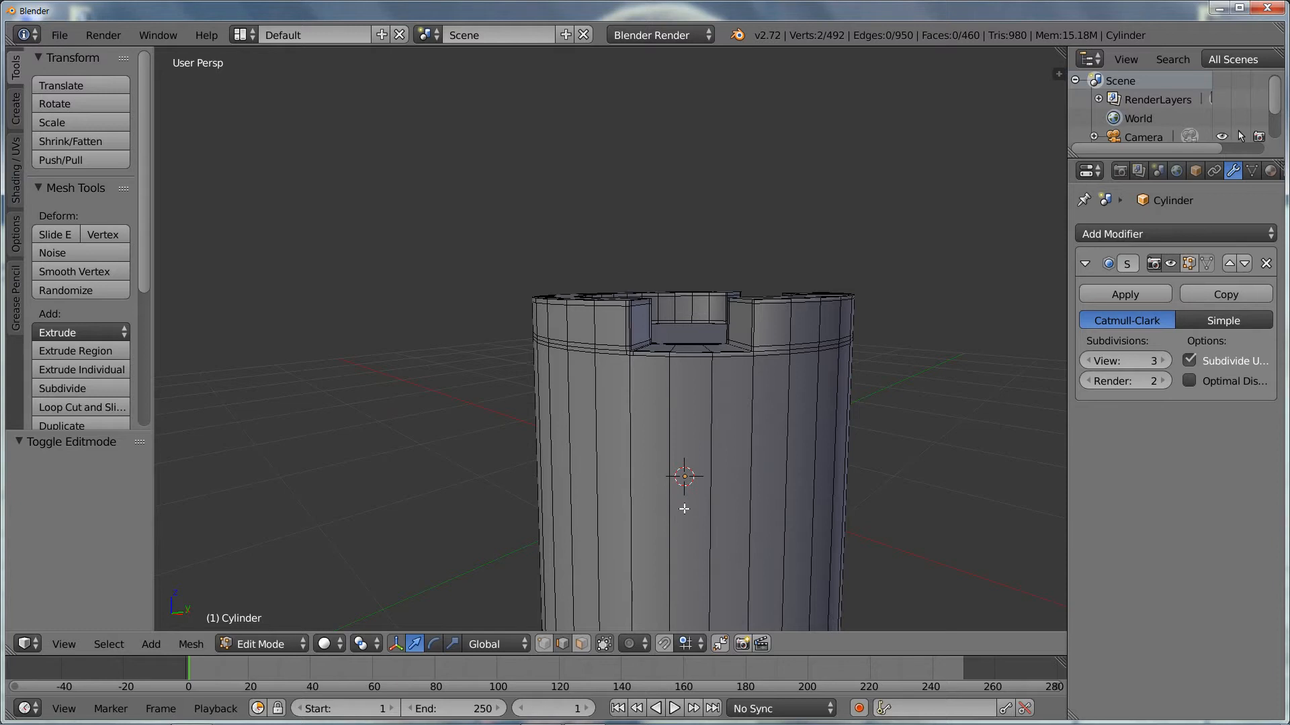
key(ctrl+r)
click(682, 512)
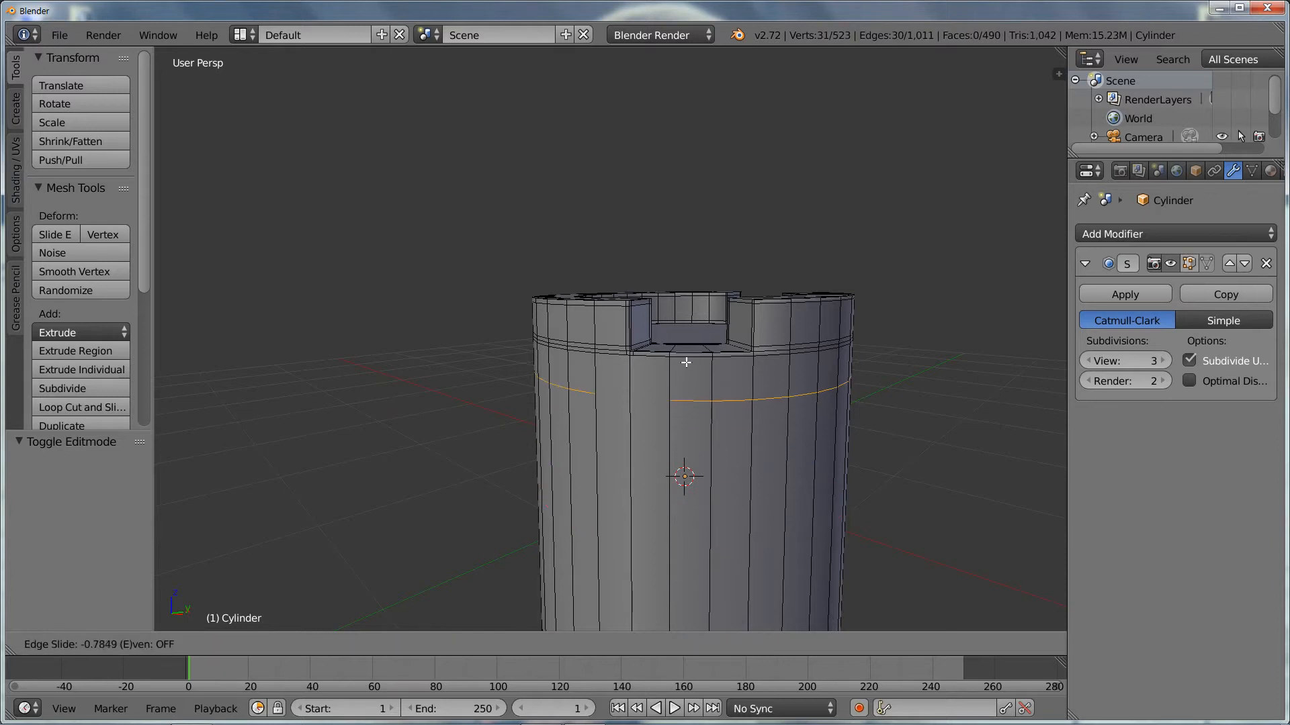
click(686, 360)
scroll(665, 420, up, 4)
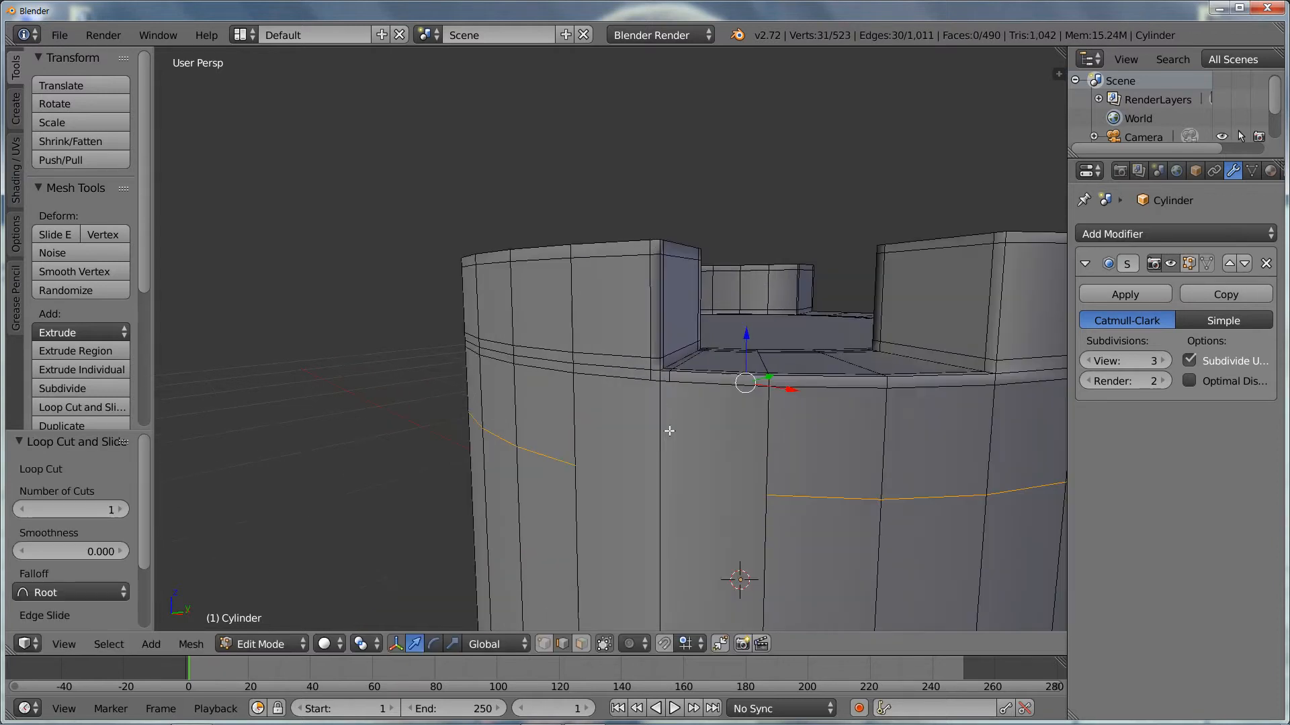
Step: Close the gap in the new horizontal loop below the notch corner with a Knife cut between its two open ends
middle_drag(669, 431, 700, 423)
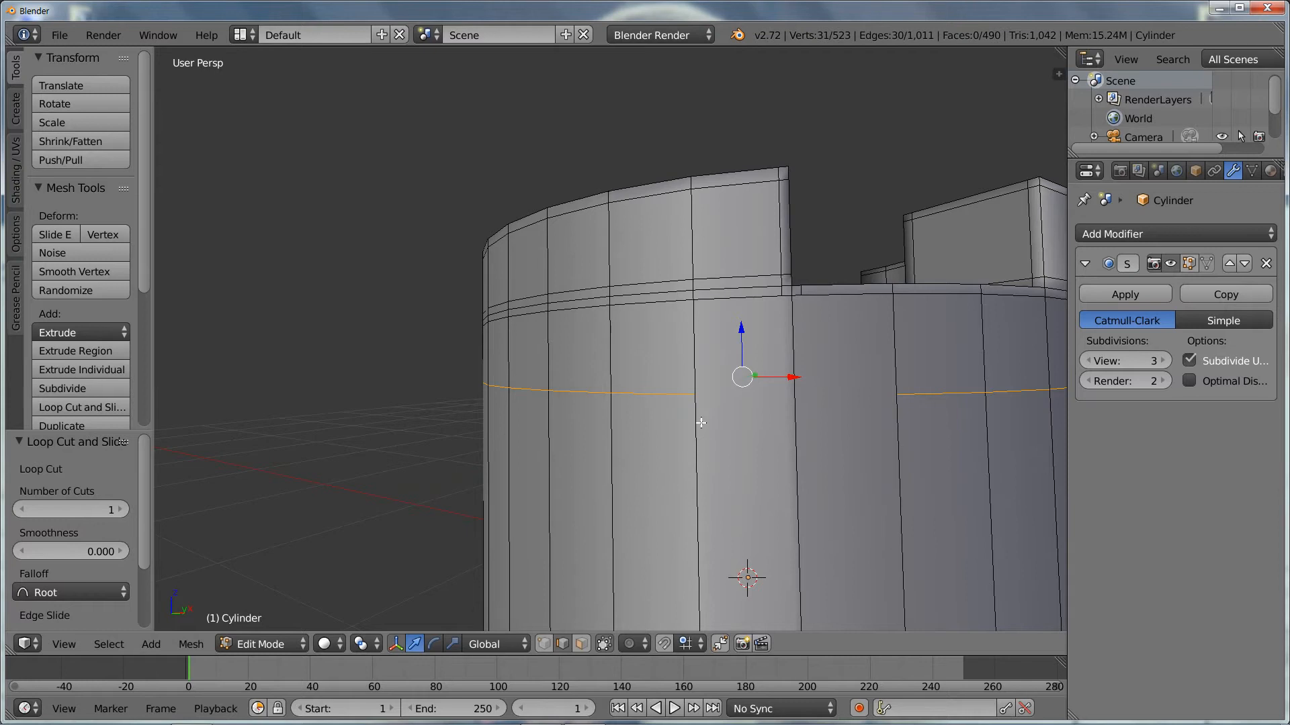
key(k)
click(694, 395)
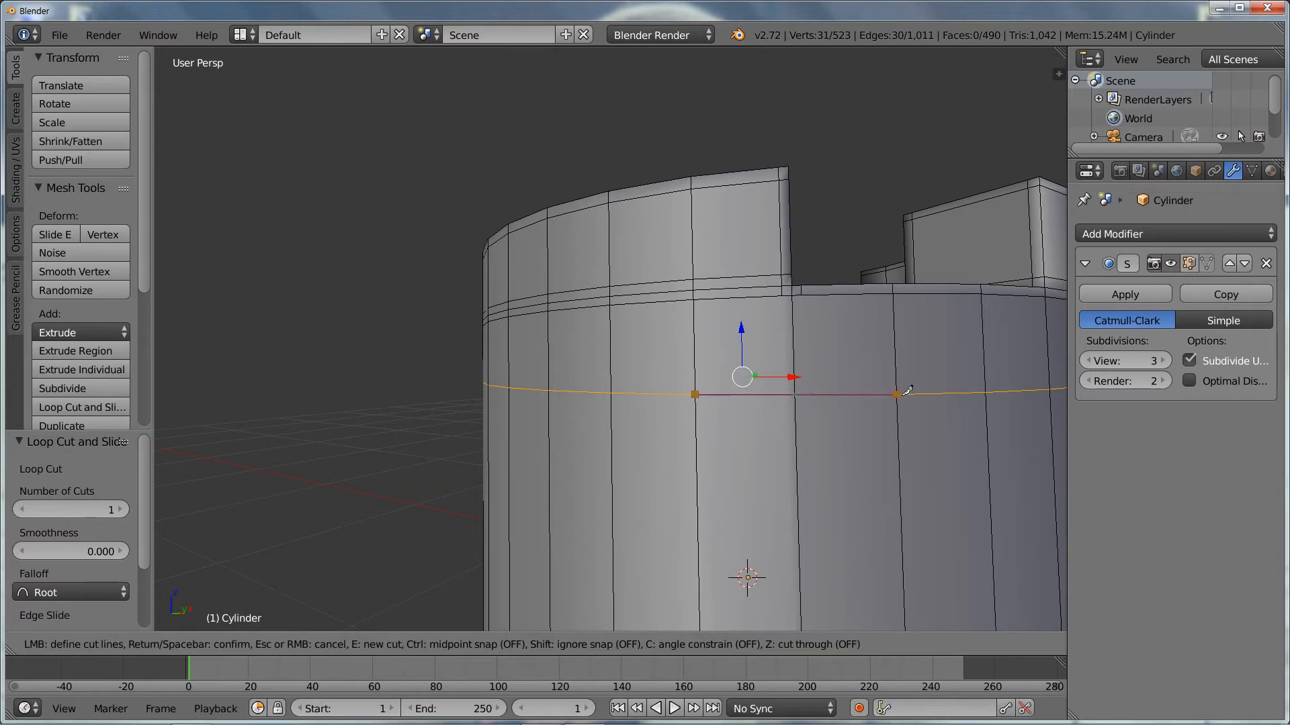
click(897, 395)
key(Return)
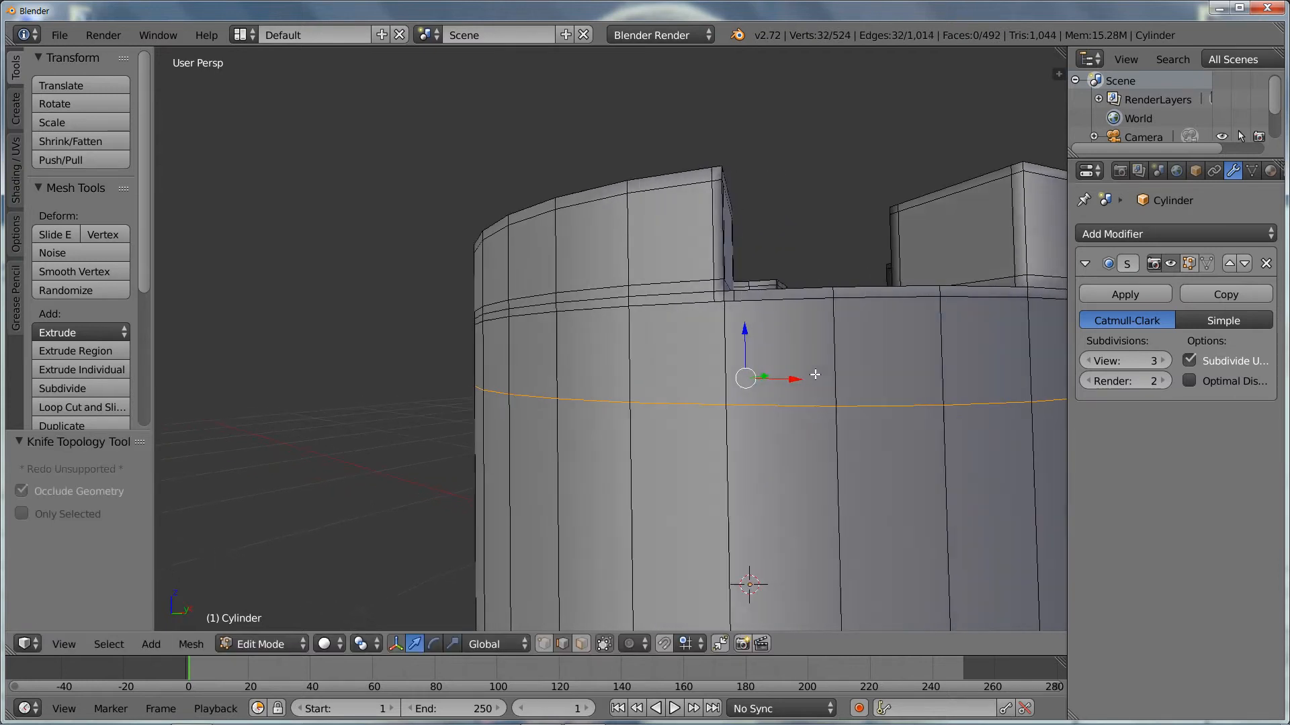
Step: Examine the smoothed surface around the notch corner in object mode with the completed horizontal loop
key(Tab)
middle_drag(792, 397, 753, 337)
middle_drag(730, 238, 712, 215)
scroll(712, 216, down, 8)
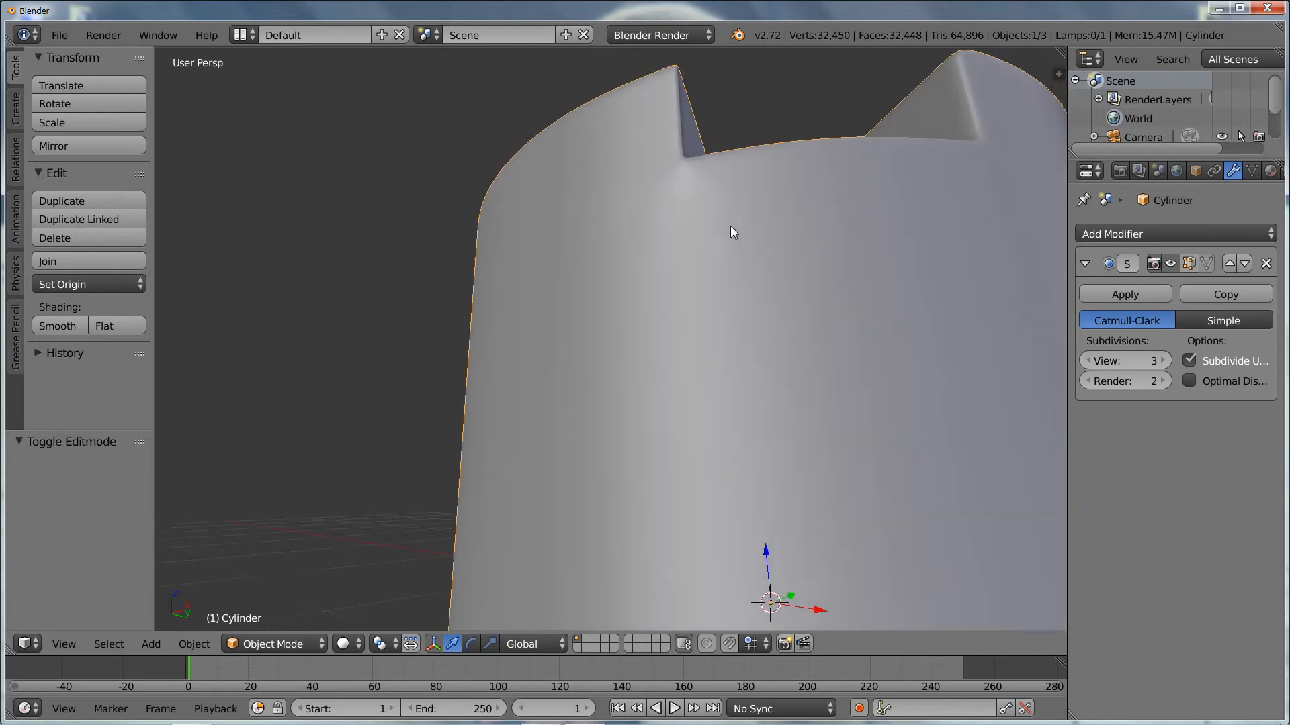
scroll(743, 280, up, 1)
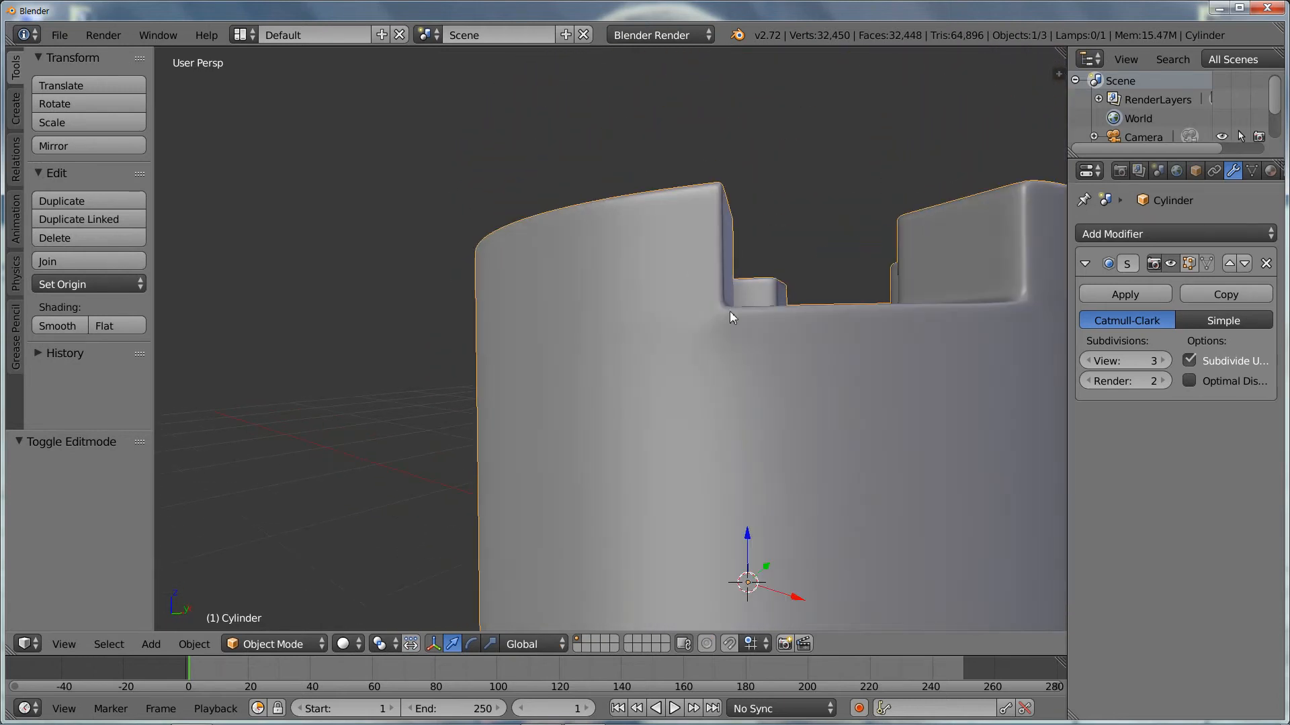
Step: In edit mode, switch to vertex selection and select the two outer vertices at the notch's front lower corner
key(Tab)
middle_drag(732, 319, 737, 410)
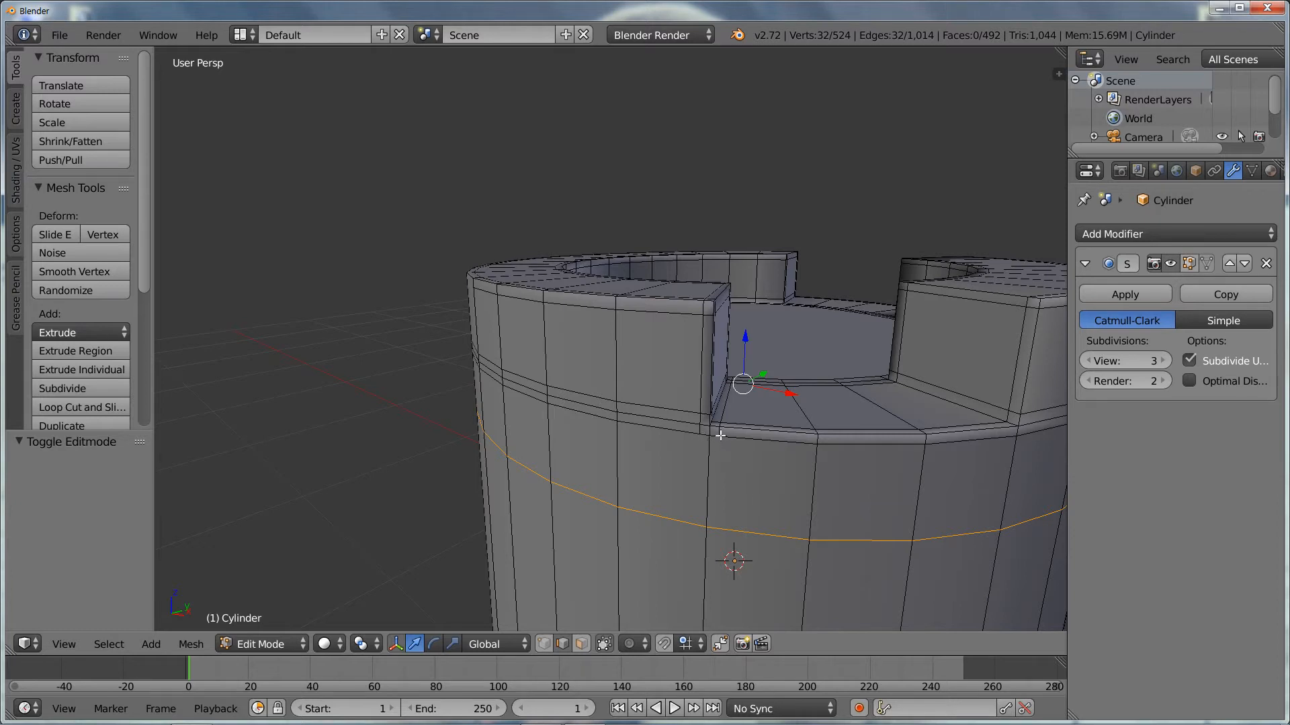
key(ctrl+Tab)
click(712, 404)
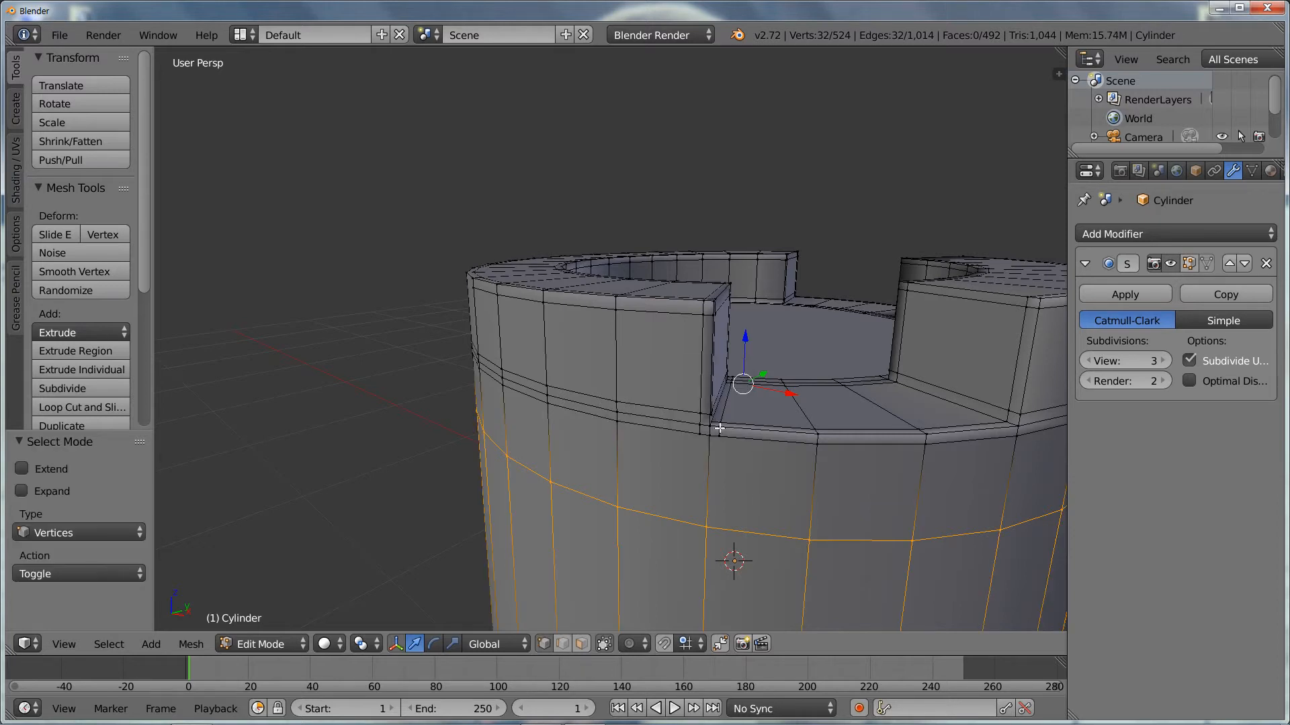
click(719, 429)
right_click(720, 436)
shift+right_click(720, 427)
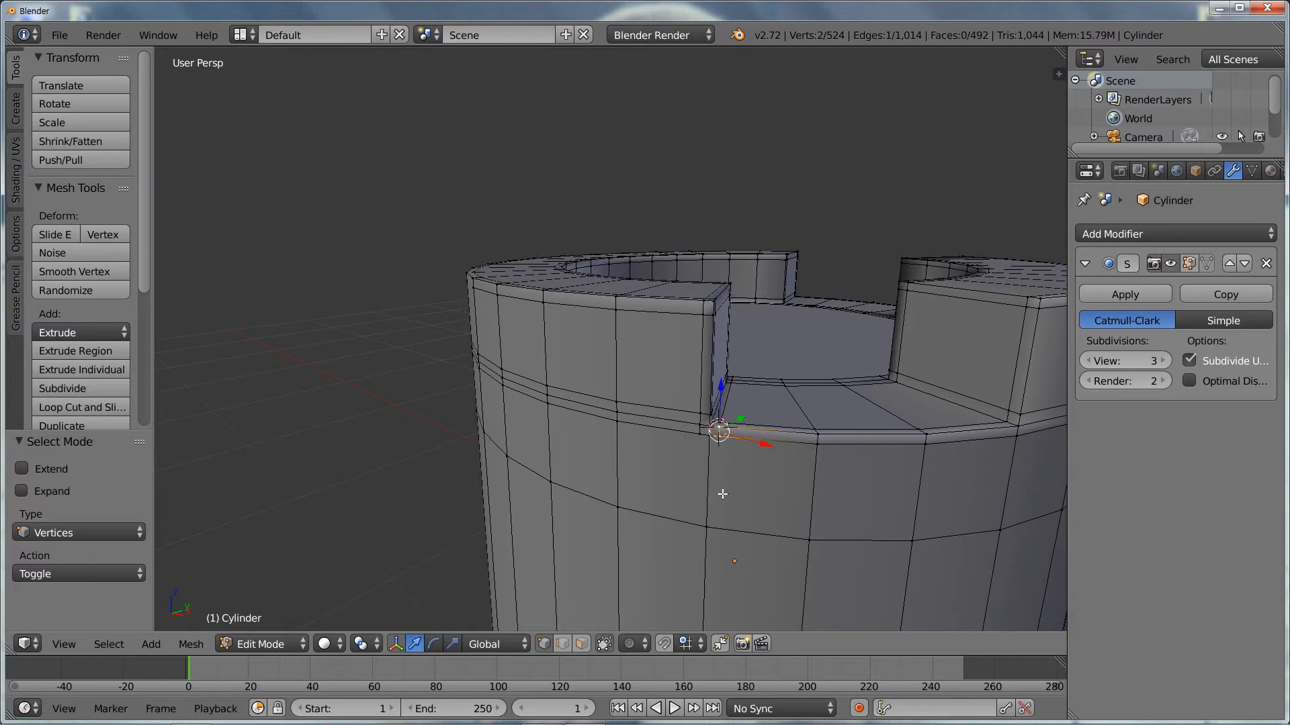
middle_drag(716, 497, 682, 440)
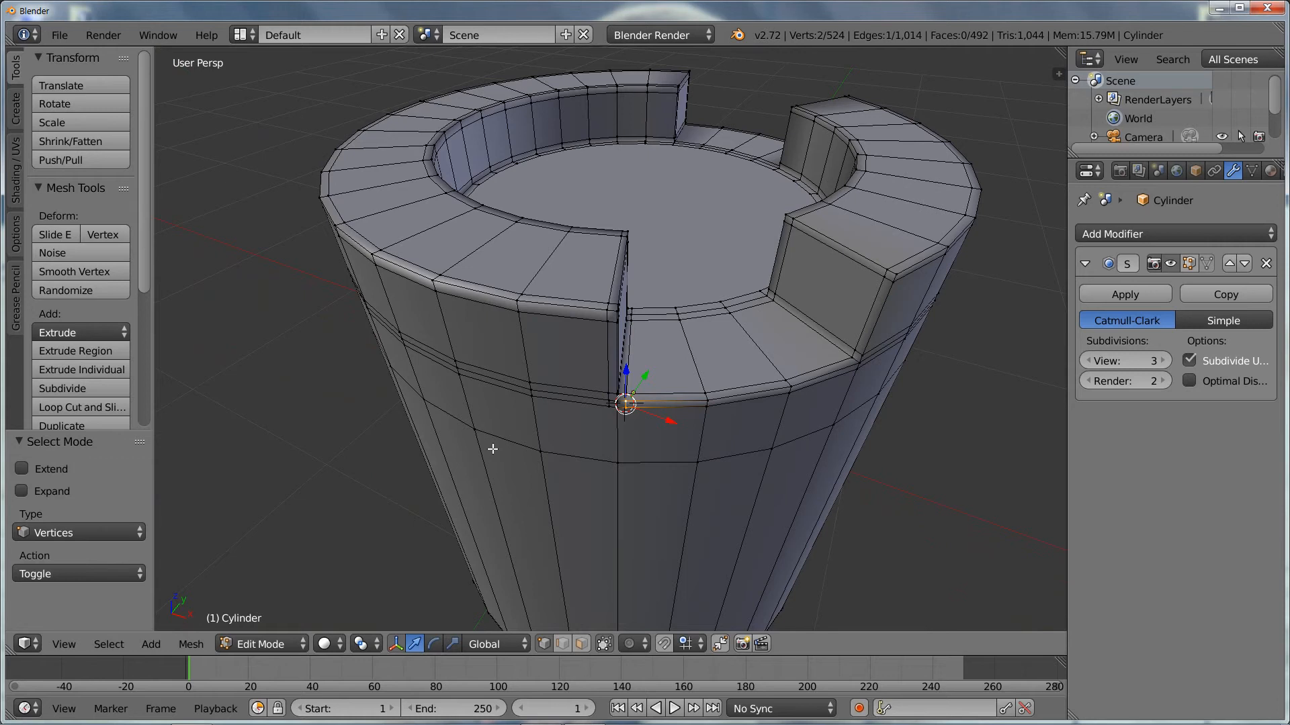
mouse_move(489, 452)
middle_down()
mouse_move(490, 533)
mouse_move(493, 465)
middle_up()
middle_drag(696, 463, 703, 460)
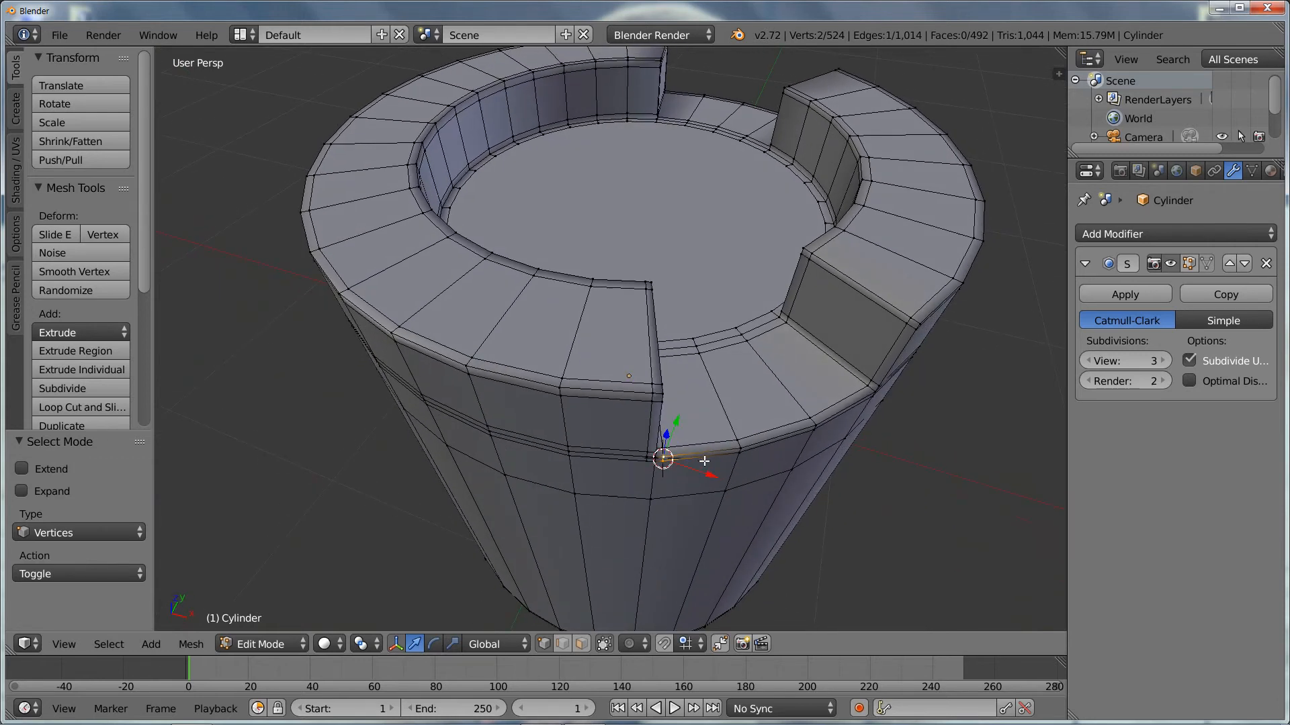
Step: Try moving the horizontal loop's vertex directly below the notch corner inward along the Y axis
right_click(512, 477)
right_click(572, 492)
right_click(648, 501)
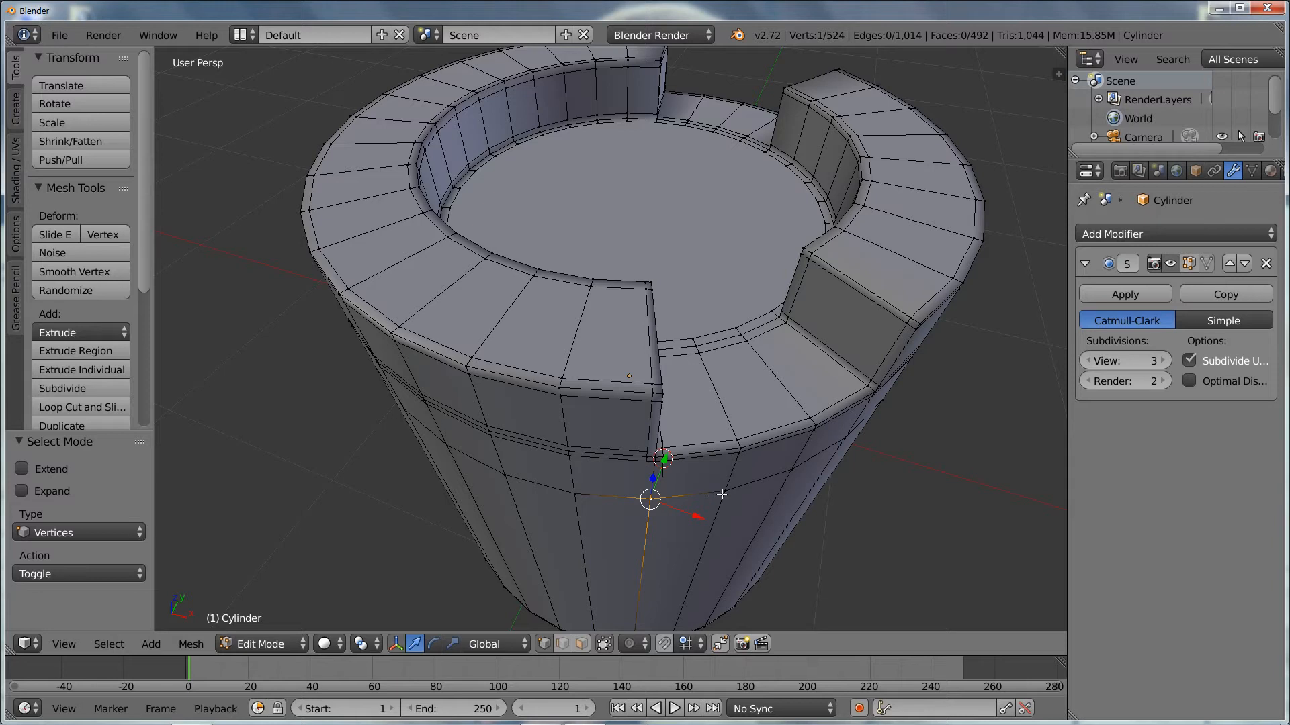
right_click(724, 495)
right_click(800, 467)
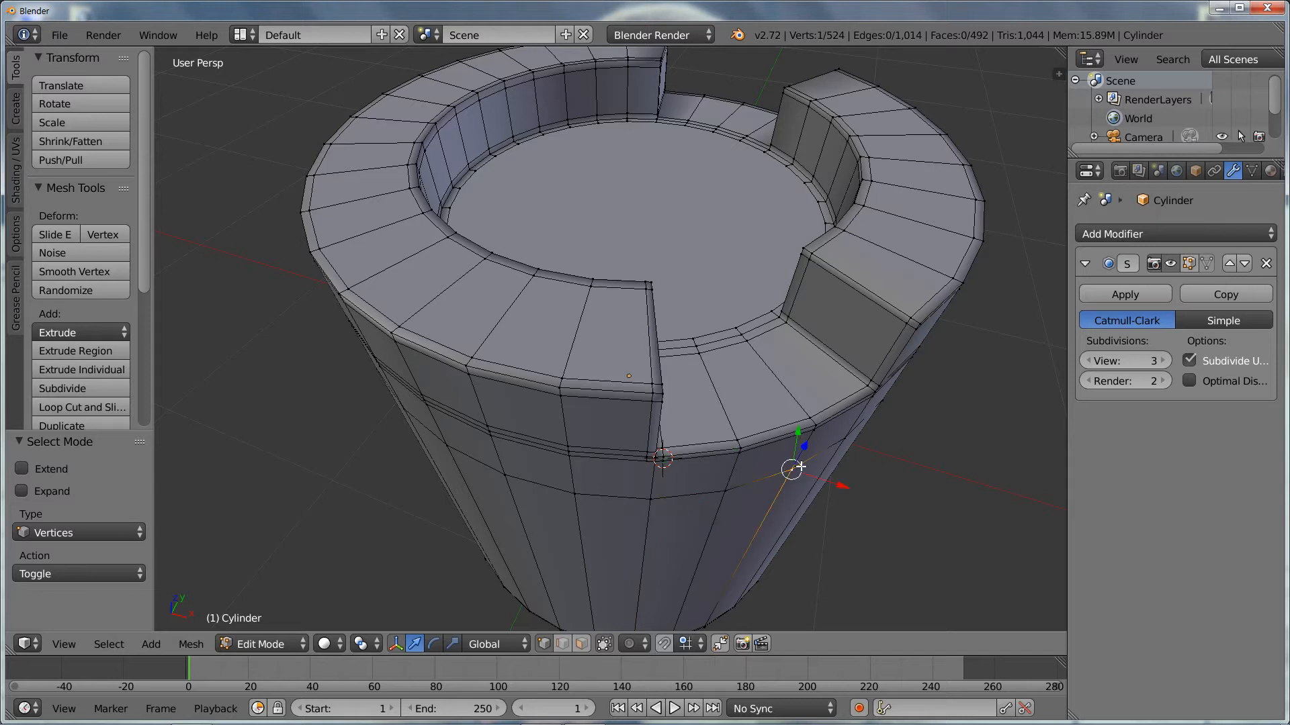
right_click(843, 440)
right_click(651, 499)
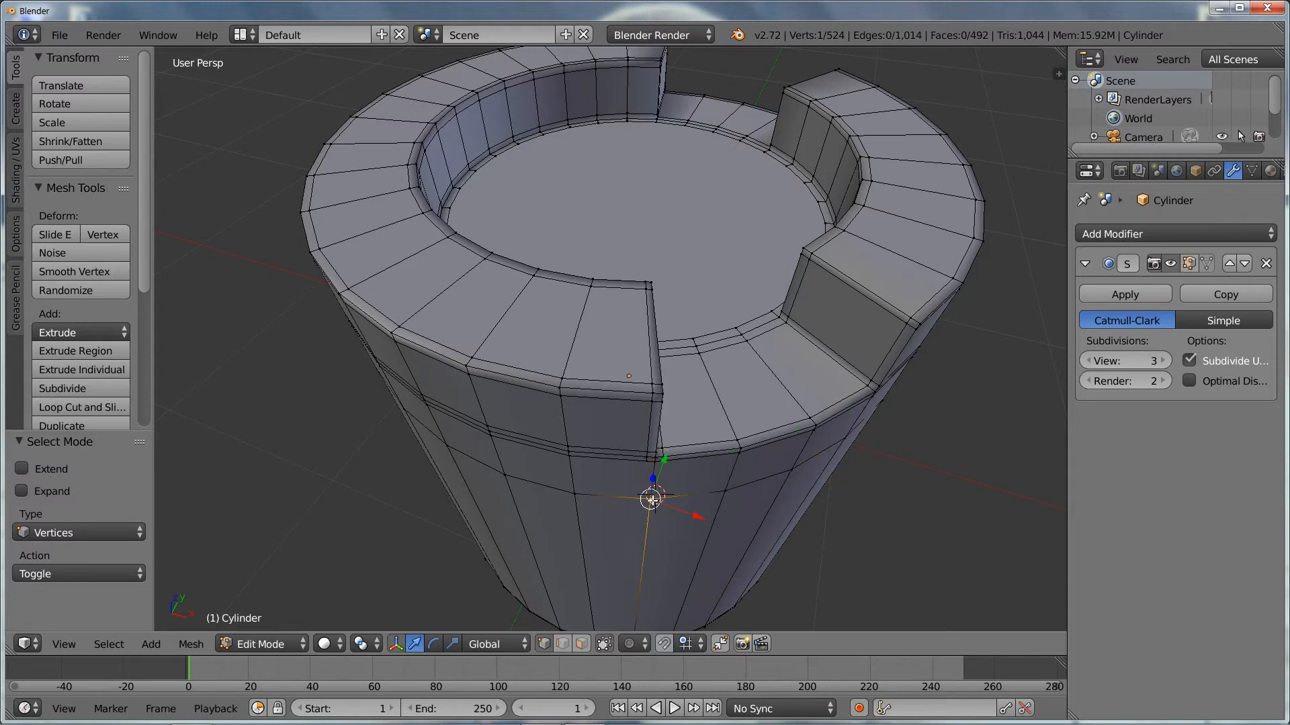
key(g)
key(y)
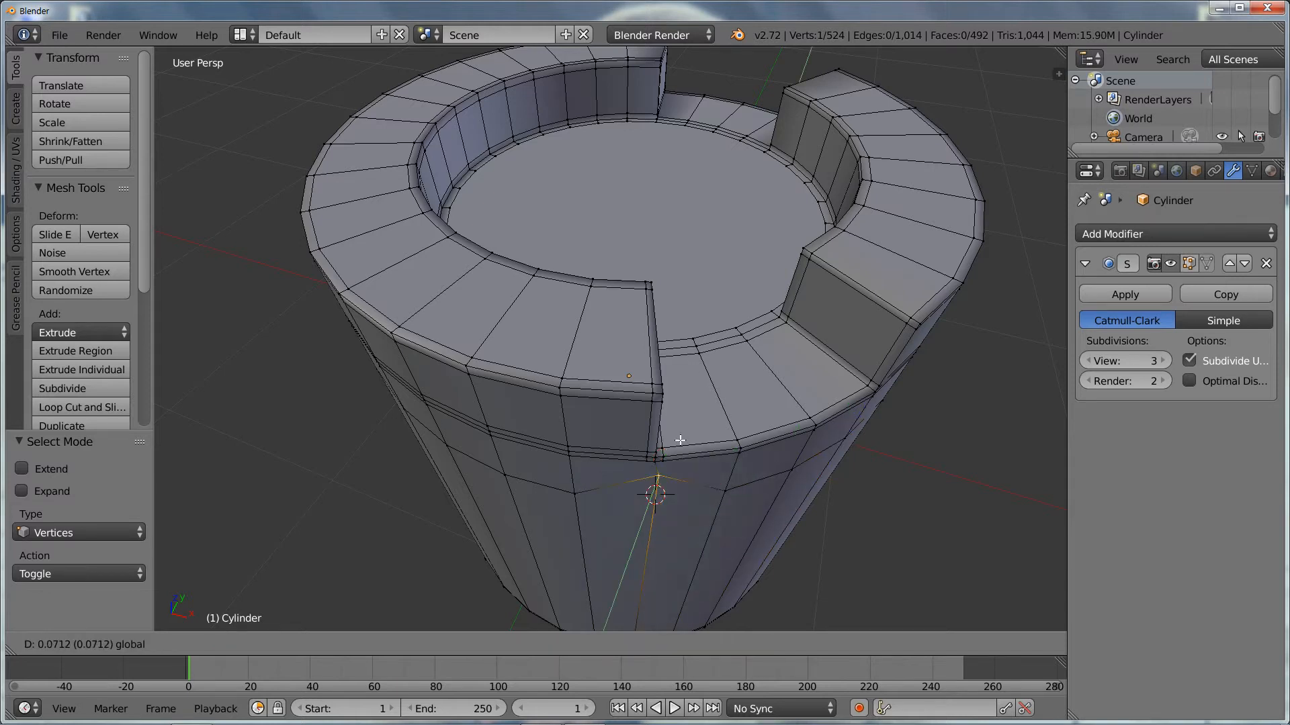
click(684, 427)
Step: Check the smoothed side in object mode and undo the last vertex move
key(Tab)
middle_drag(691, 538, 667, 447)
scroll(683, 467, up, 5)
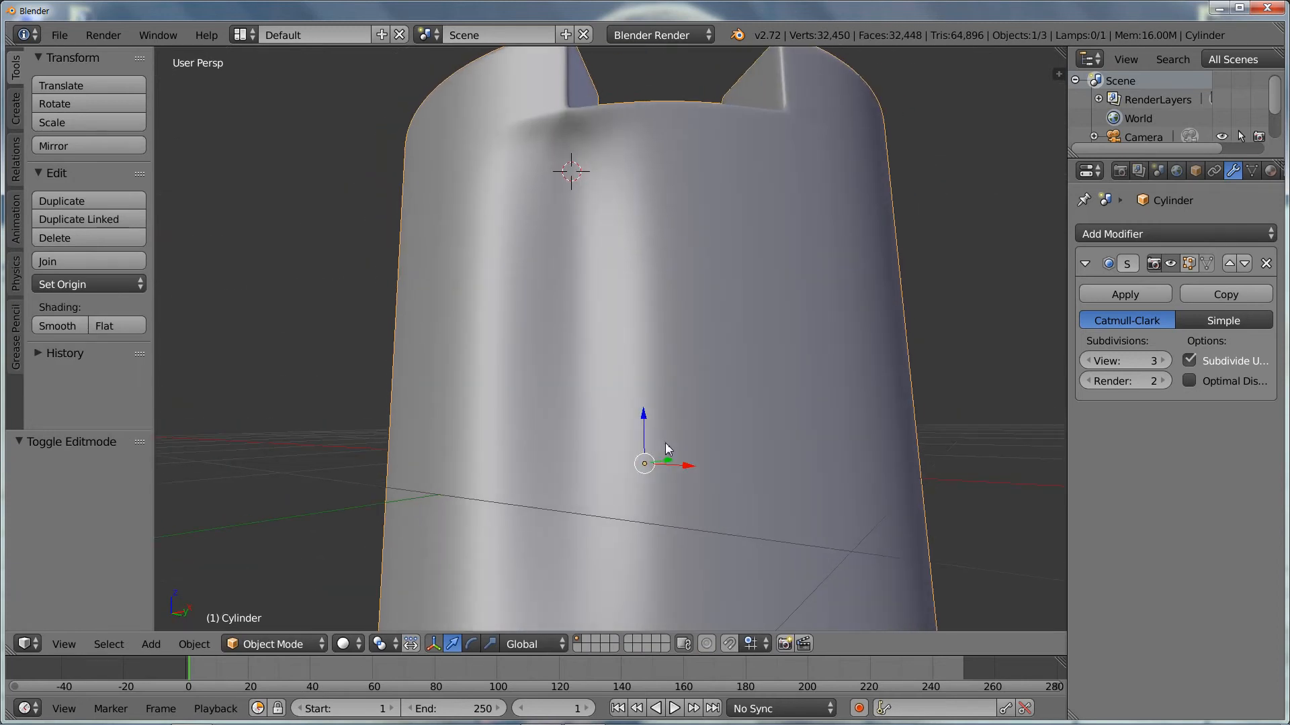
key(ctrl+z)
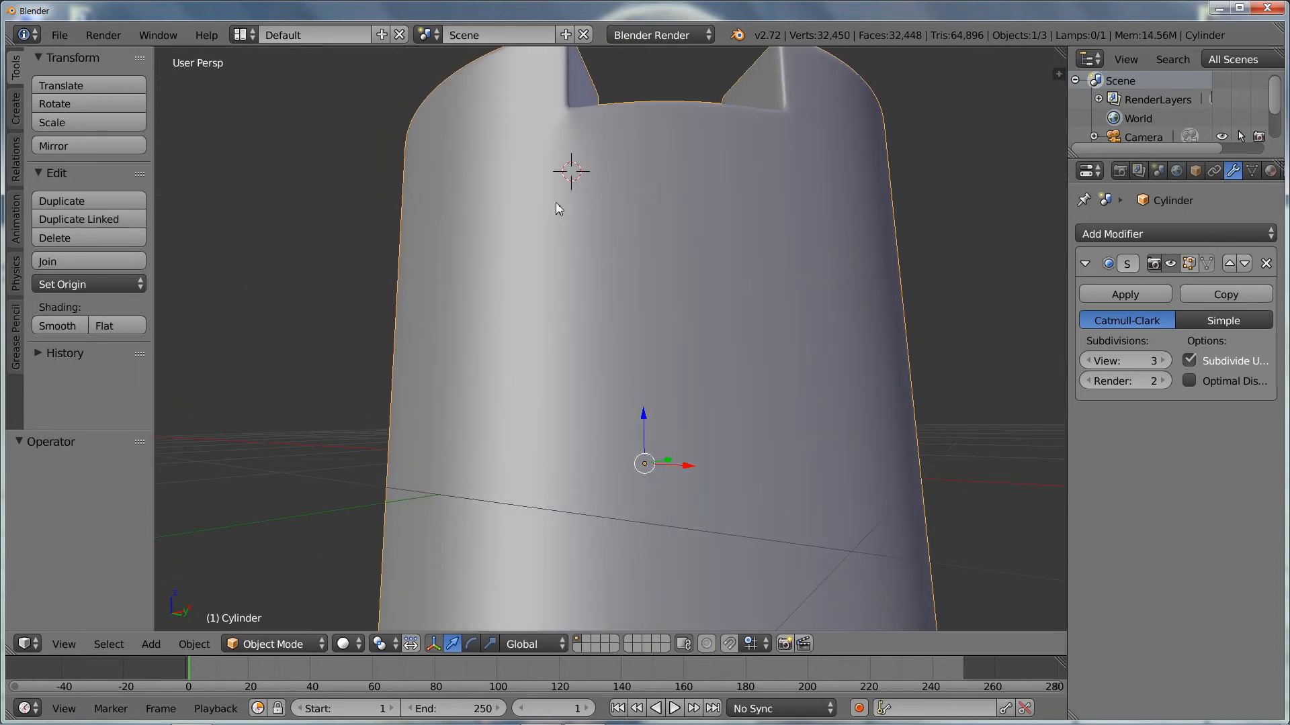
Step: In wireframe top orthographic view, move the short vertical edge at the notch's lower front corner outward by about 0.002 in X and -0.0003 in Y
middle_drag(556, 209, 583, 254)
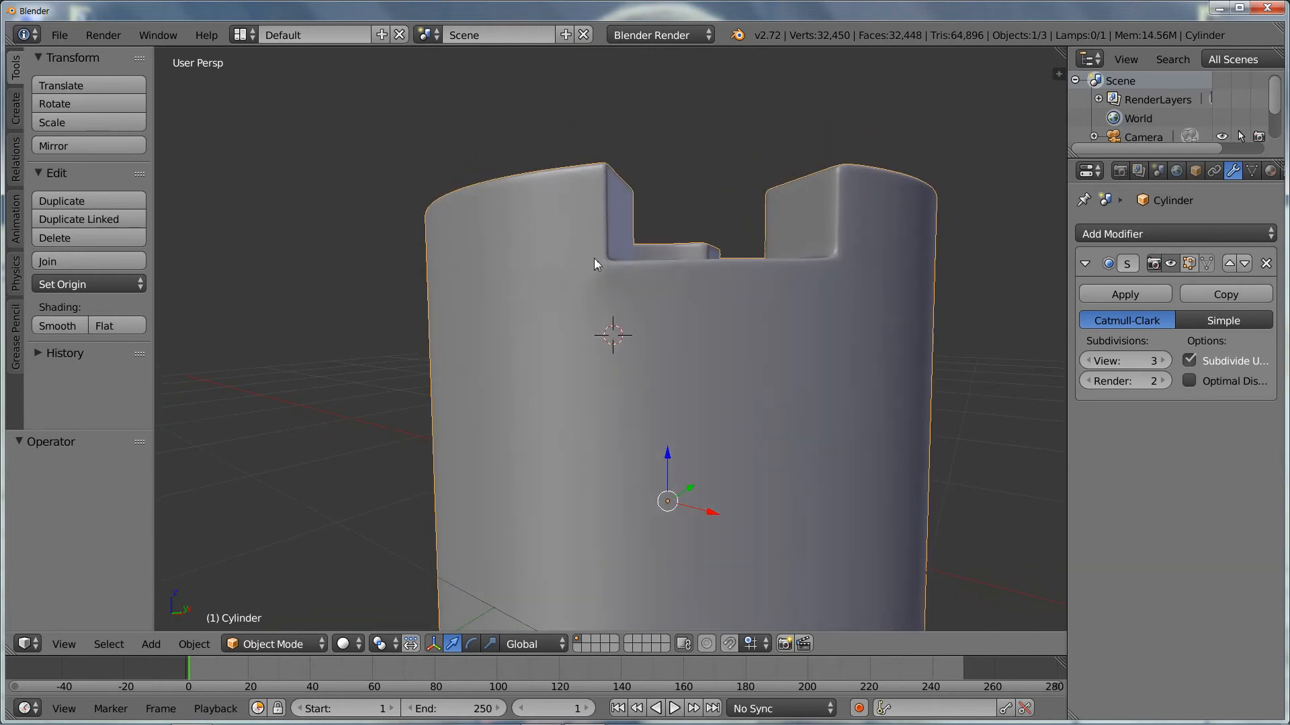
key(Tab)
right_click(615, 268)
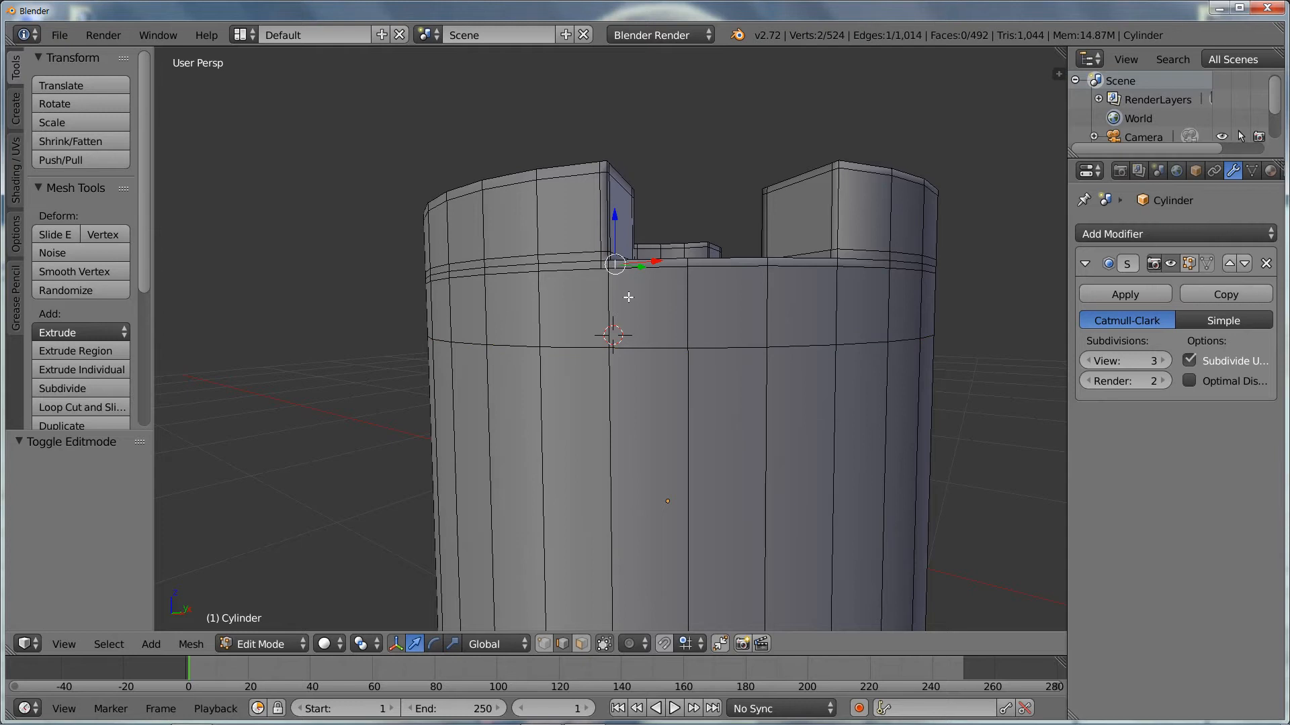
key(KP_7)
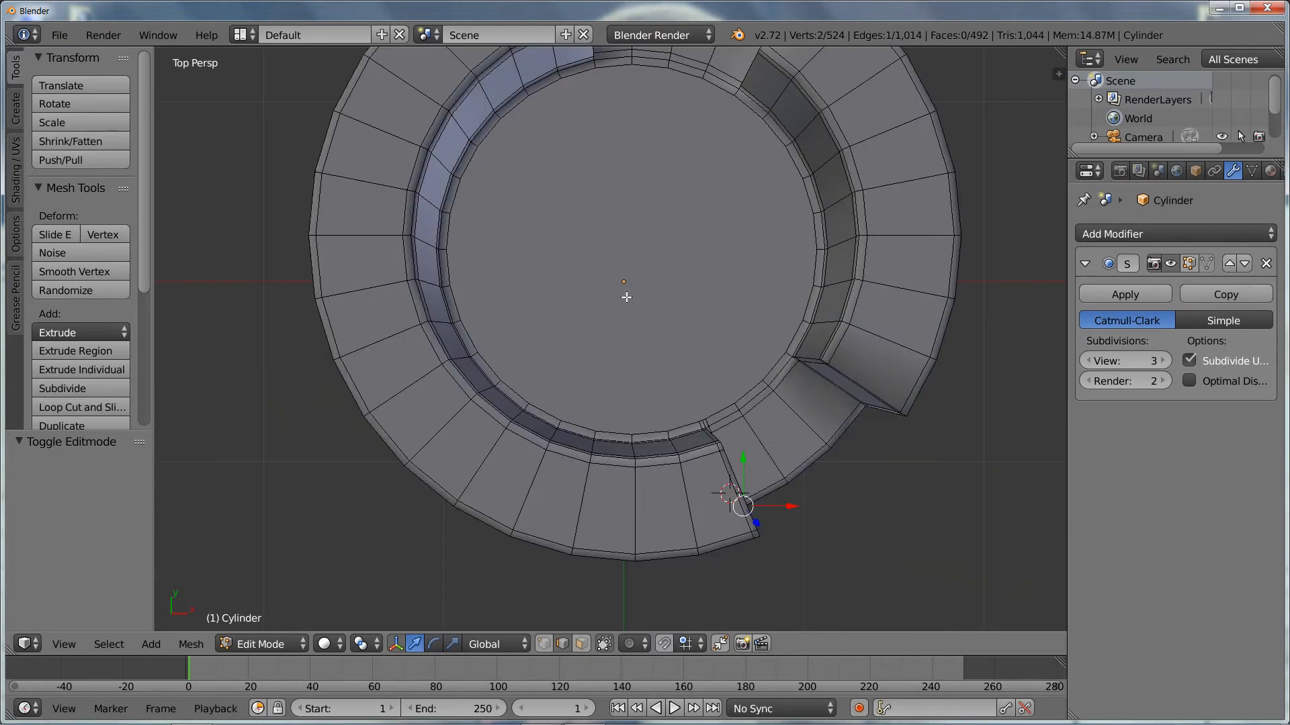
key(KP_5)
key(KP_Decimal)
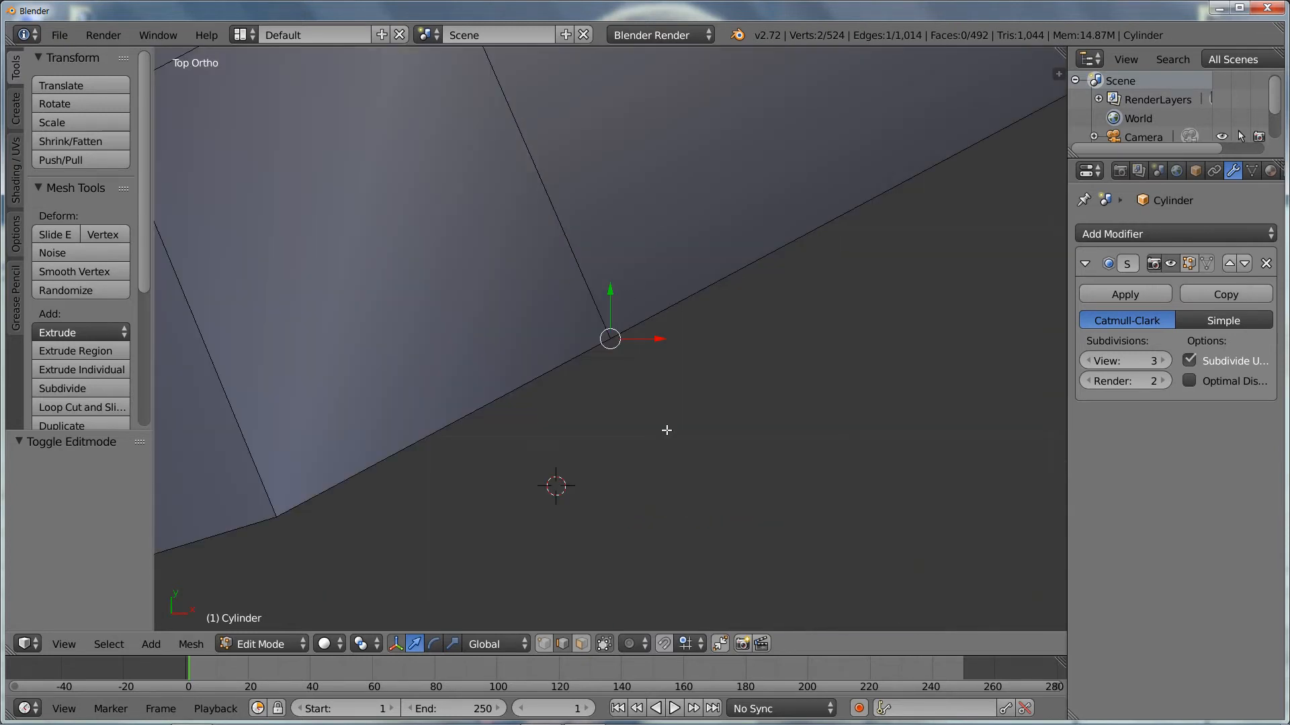
key(z)
scroll(650, 360, down, 8)
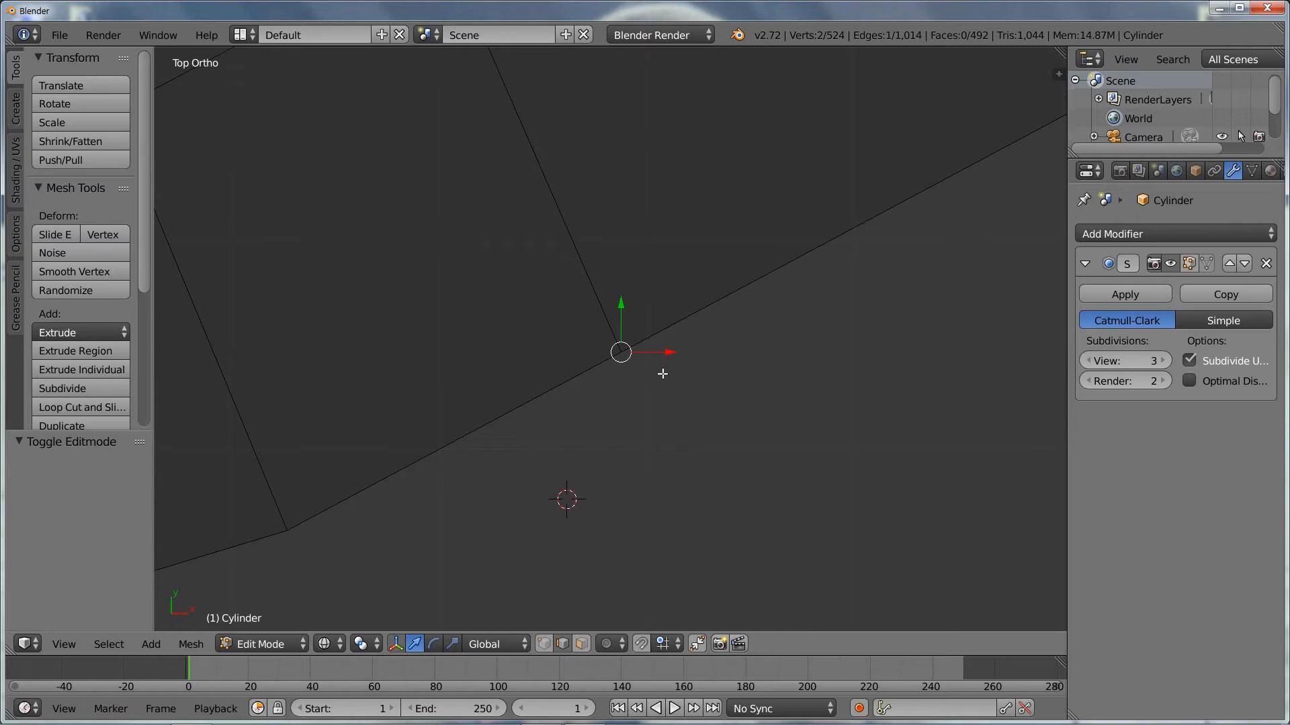
scroll(661, 362, down, 3)
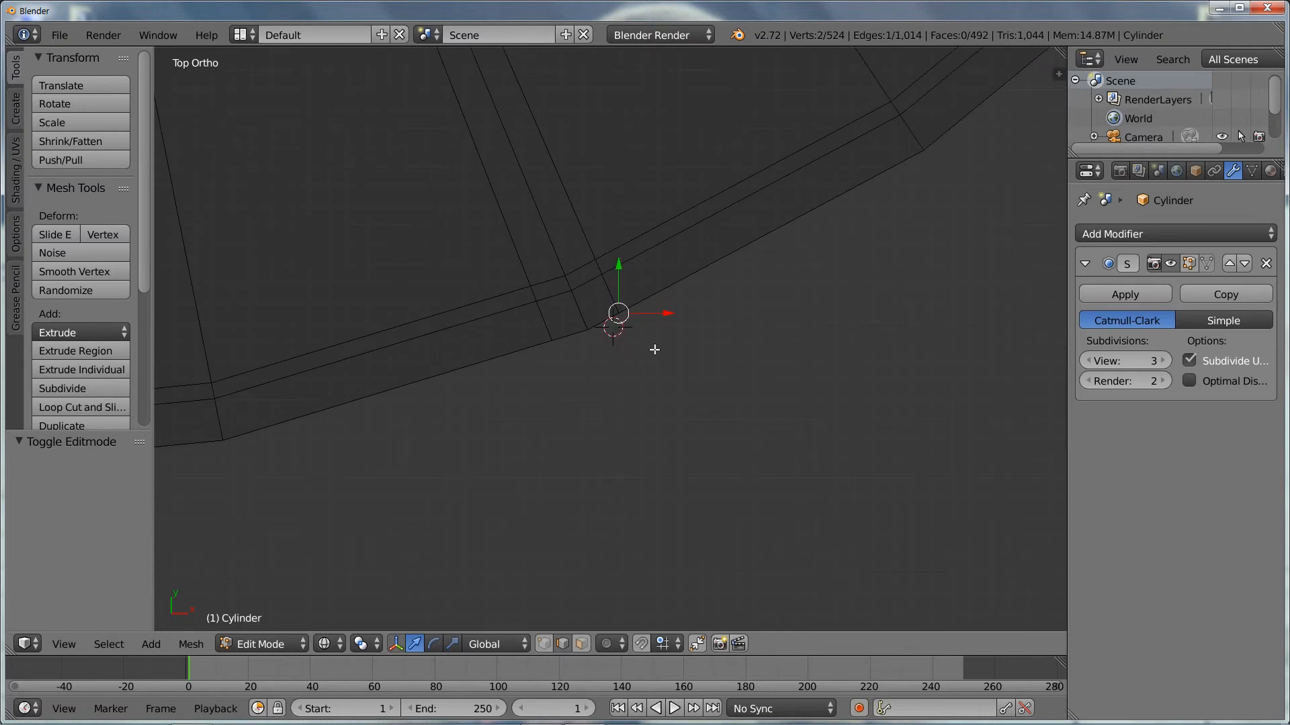
key(g)
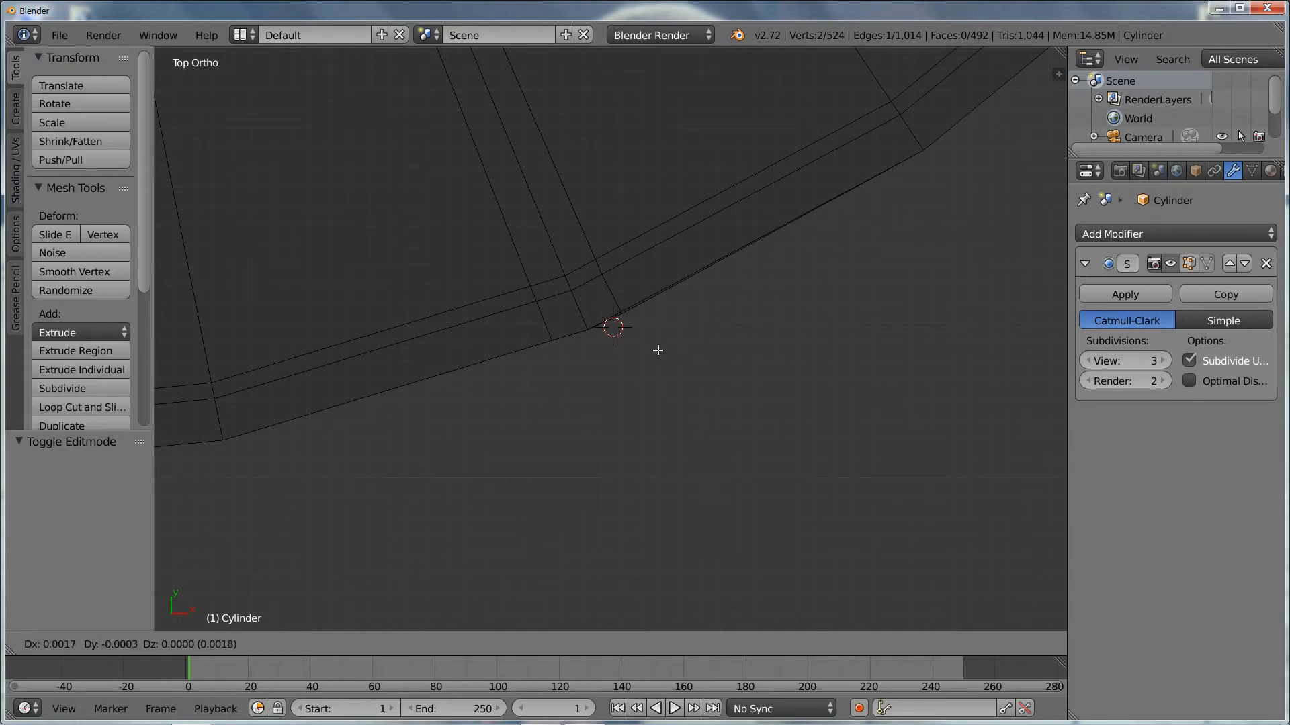
click(657, 350)
Step: Select the vertical edge path on the raised rim beside the notch and move it outward by about 0.0007 in X and -0.001 in Y
middle_drag(582, 341, 567, 272)
right_click(551, 254)
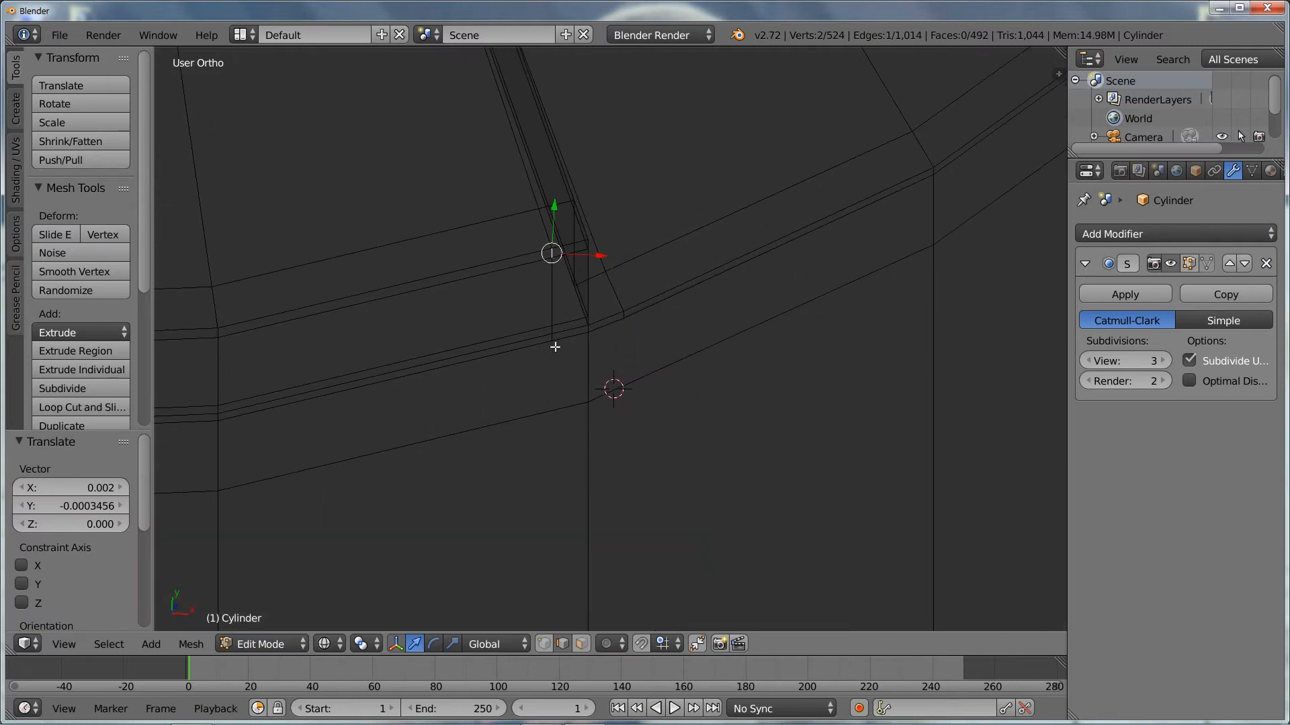
ctrl+right_click(552, 338)
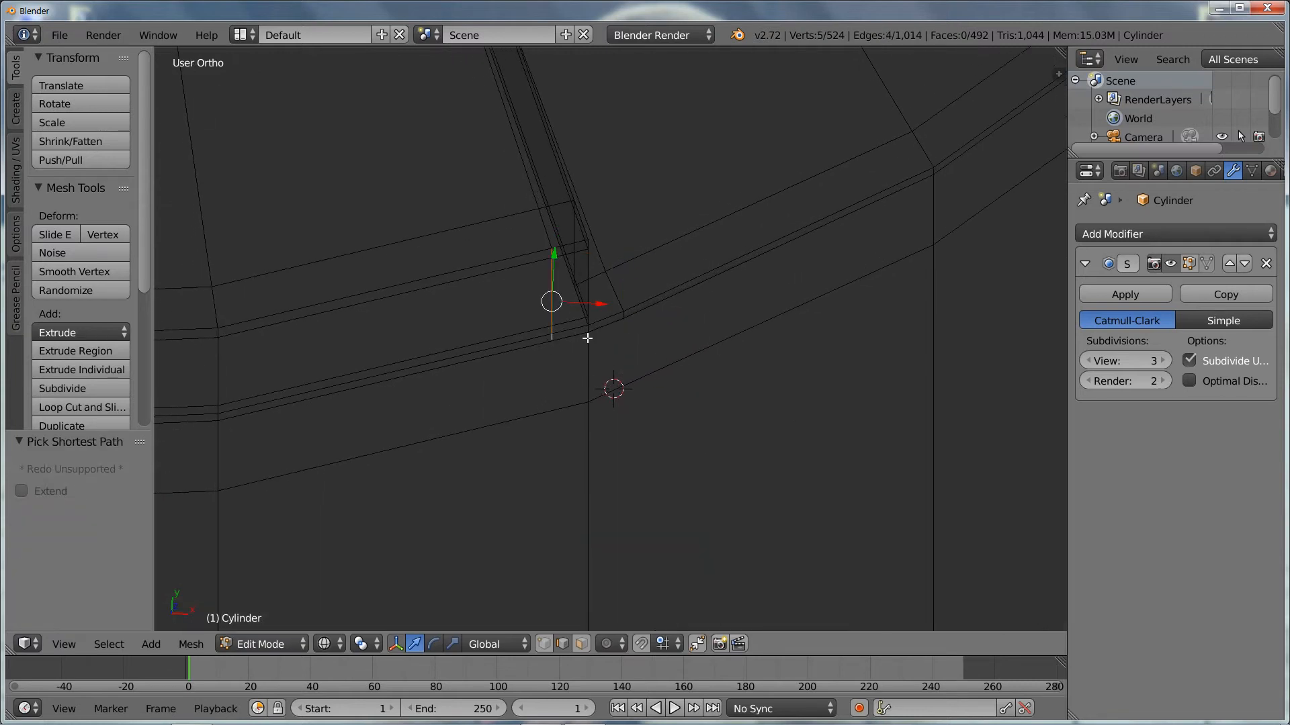
key(KP_7)
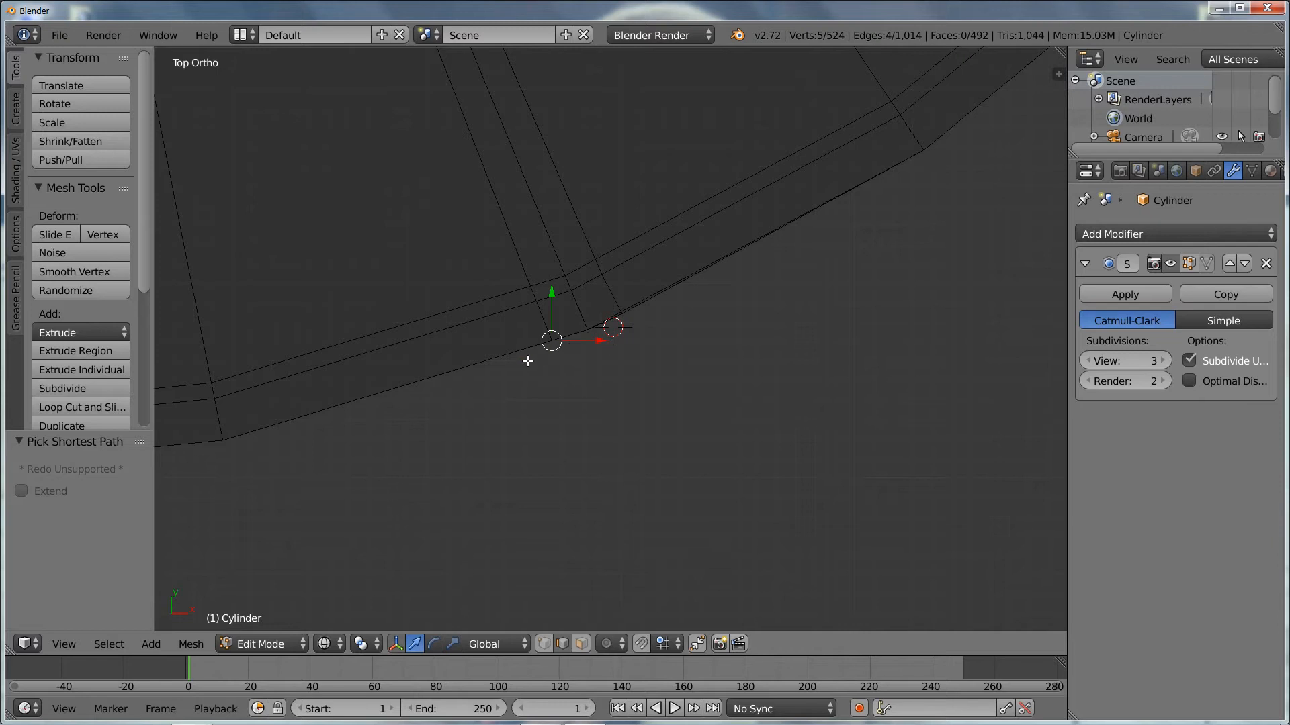
key(g)
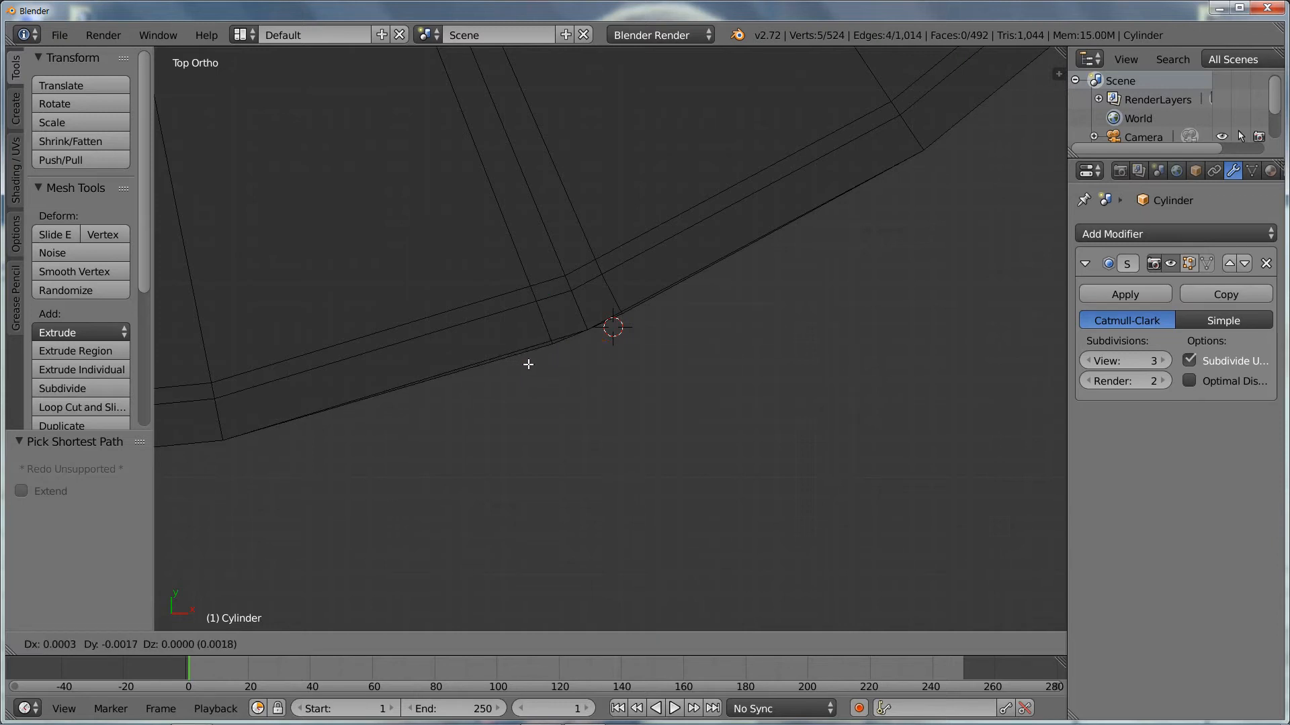
right_click(528, 364)
key(g)
click(576, 368)
Step: Check the smoothed, solid-shaded surface around the notch corner in object mode
middle_drag(575, 368, 576, 273)
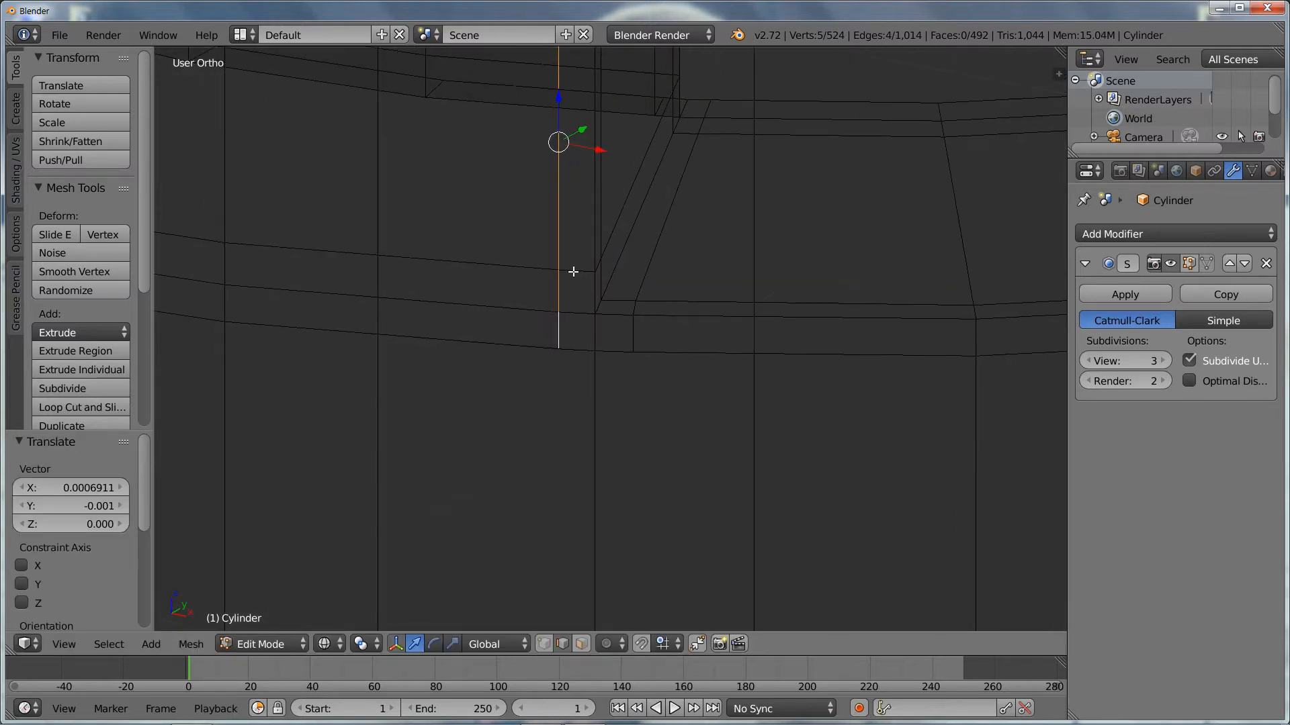
key(Tab)
key(z)
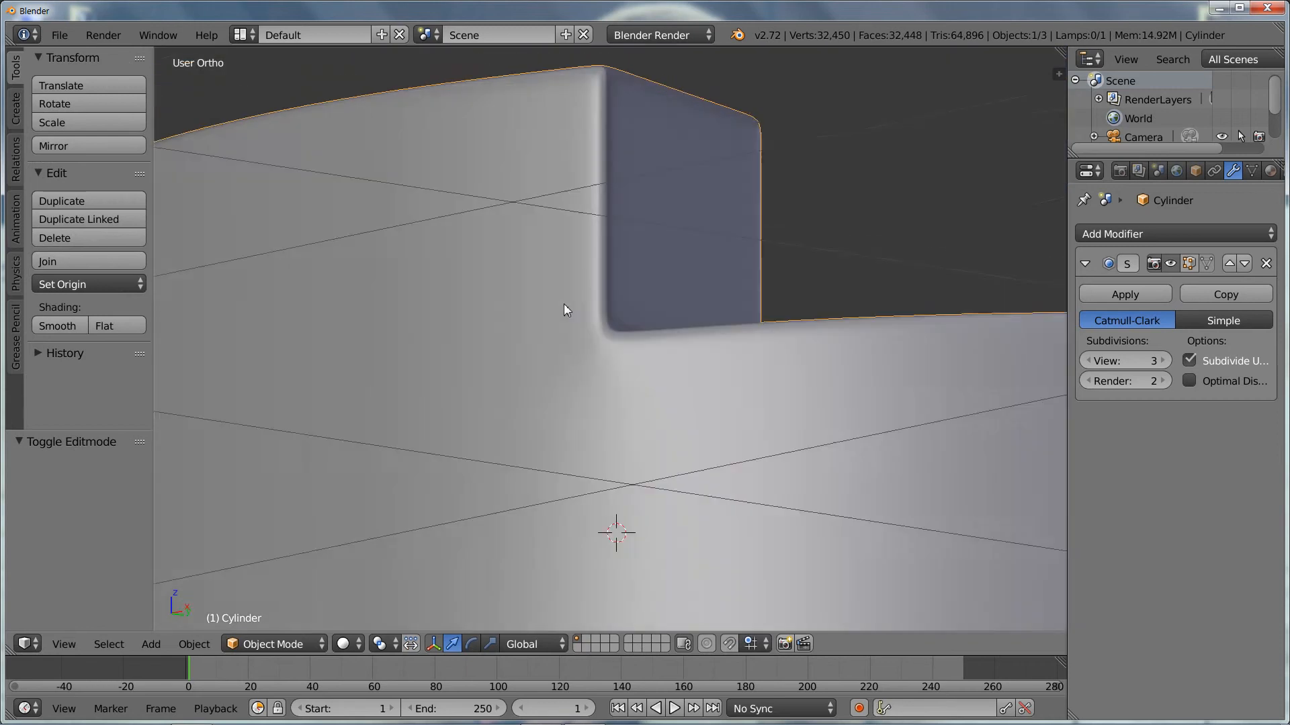
middle_drag(564, 310, 604, 336)
Step: In edit mode, select faces by sides with the number of vertices equal to 5
key(Tab)
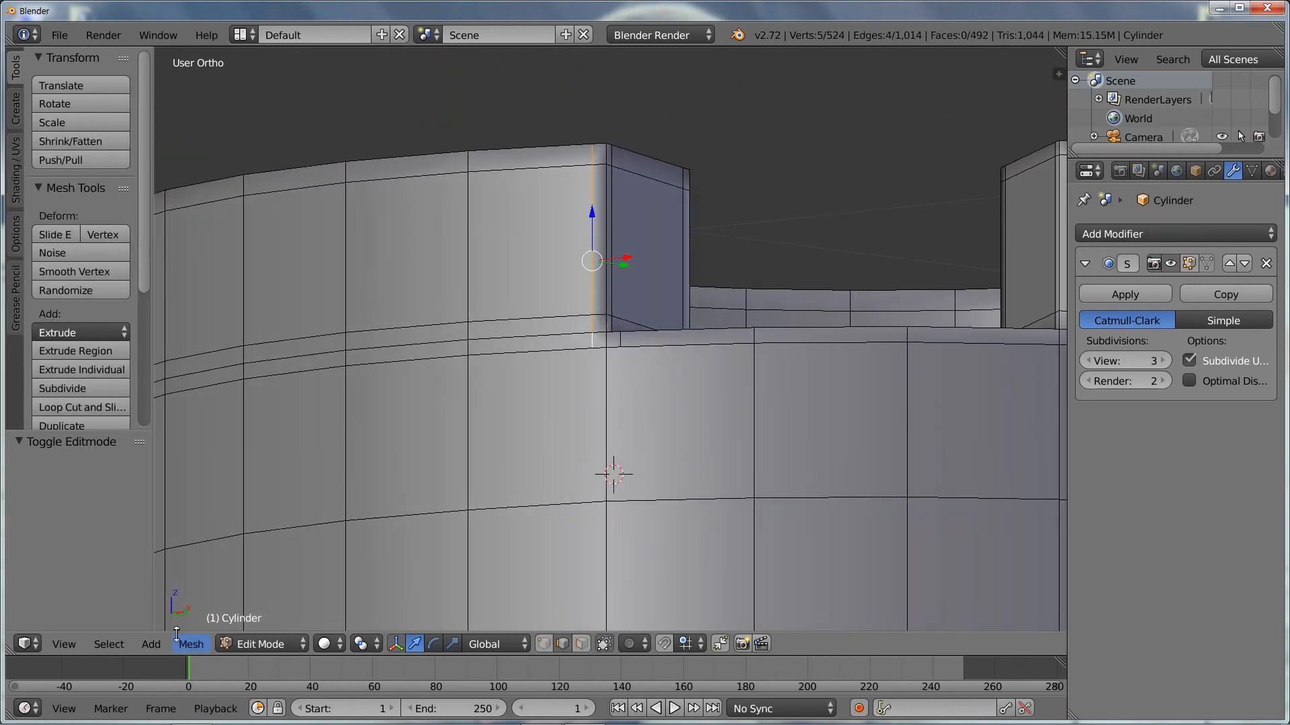
click(111, 645)
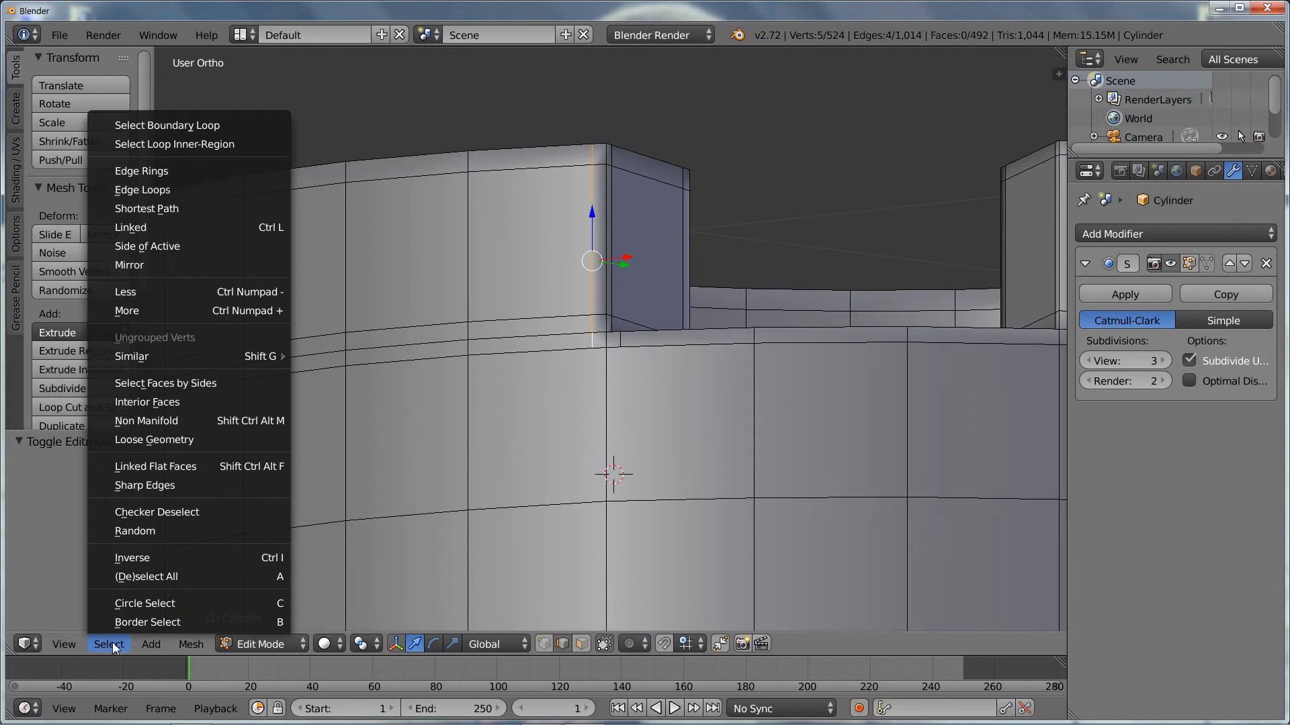
click(195, 382)
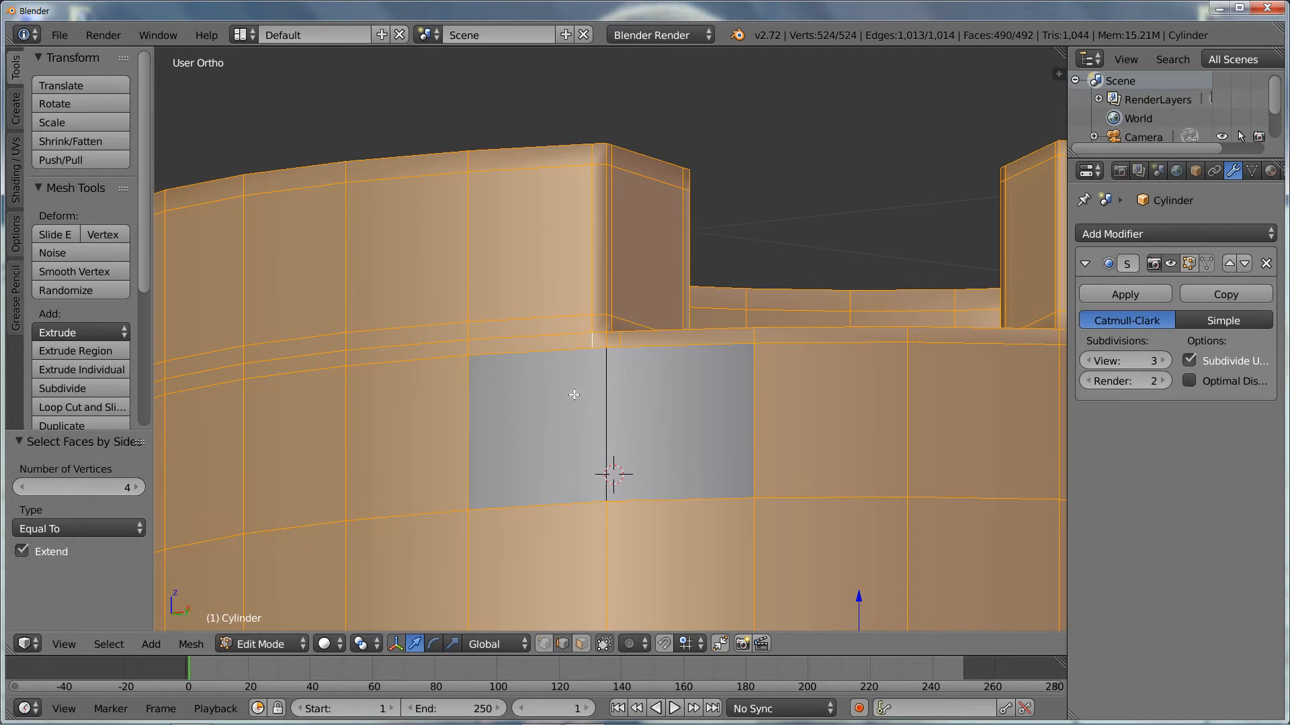
click(137, 488)
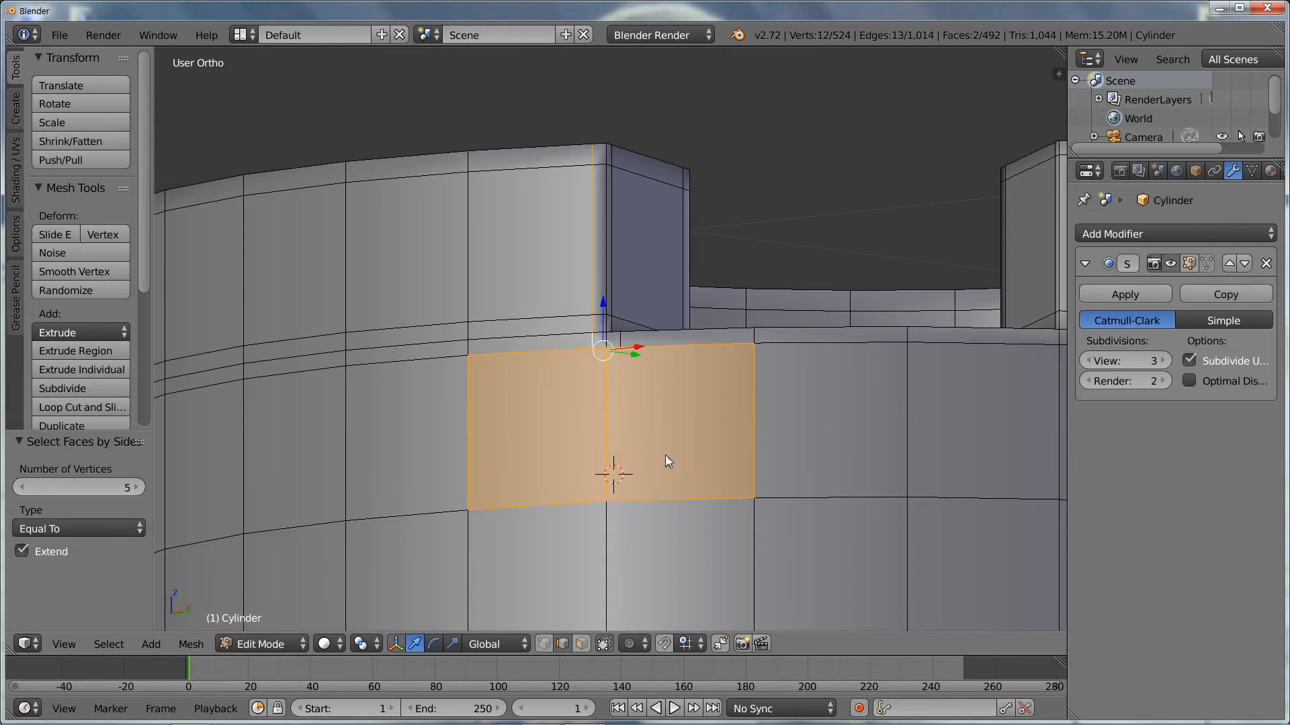
key(Tab)
key(Tab)
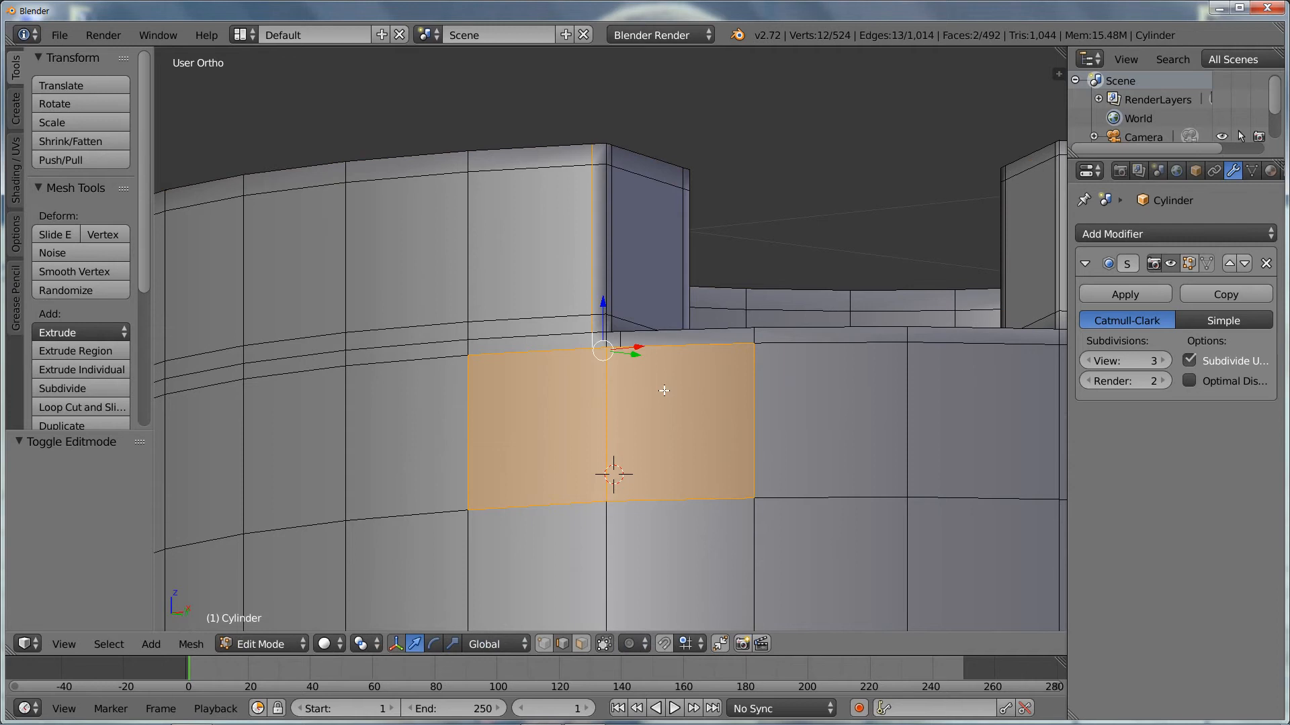
Step: Switch to face selection and select only the five-sided face below the notch floor to inspect its corner up close
key(ctrl+Tab)
click(636, 430)
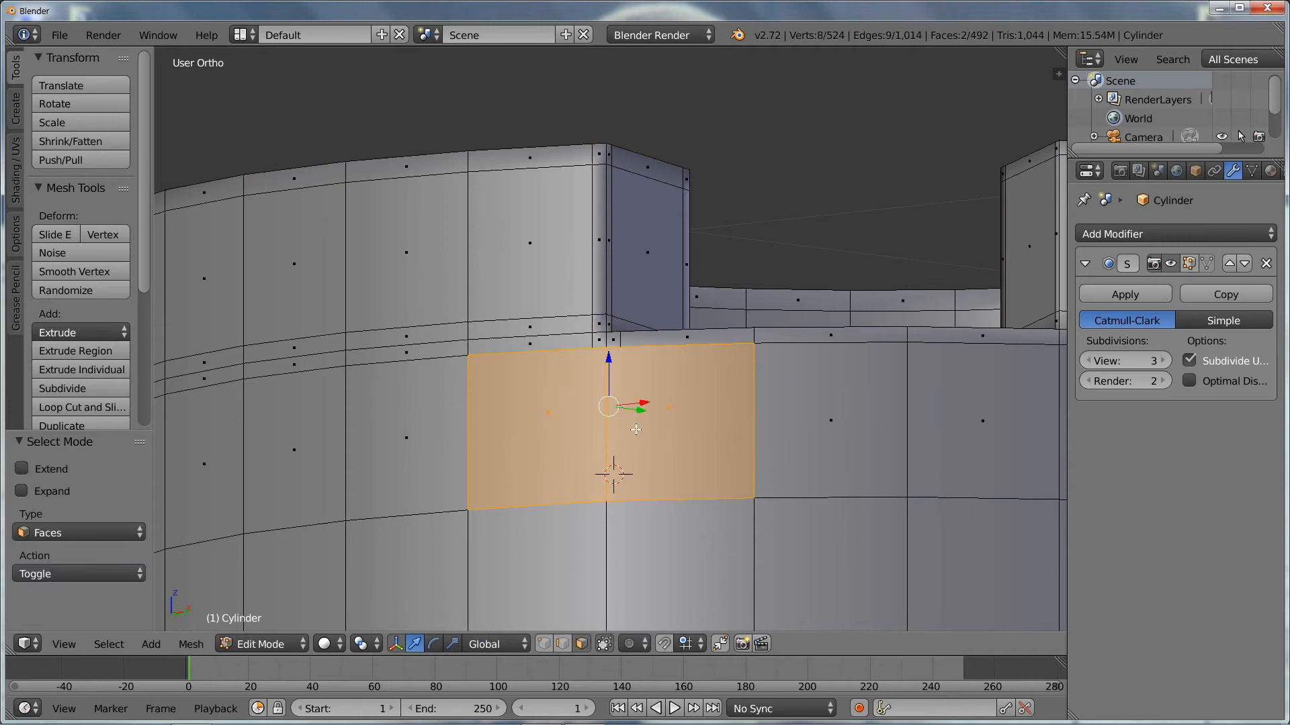
right_click(692, 407)
middle_drag(692, 408, 682, 426)
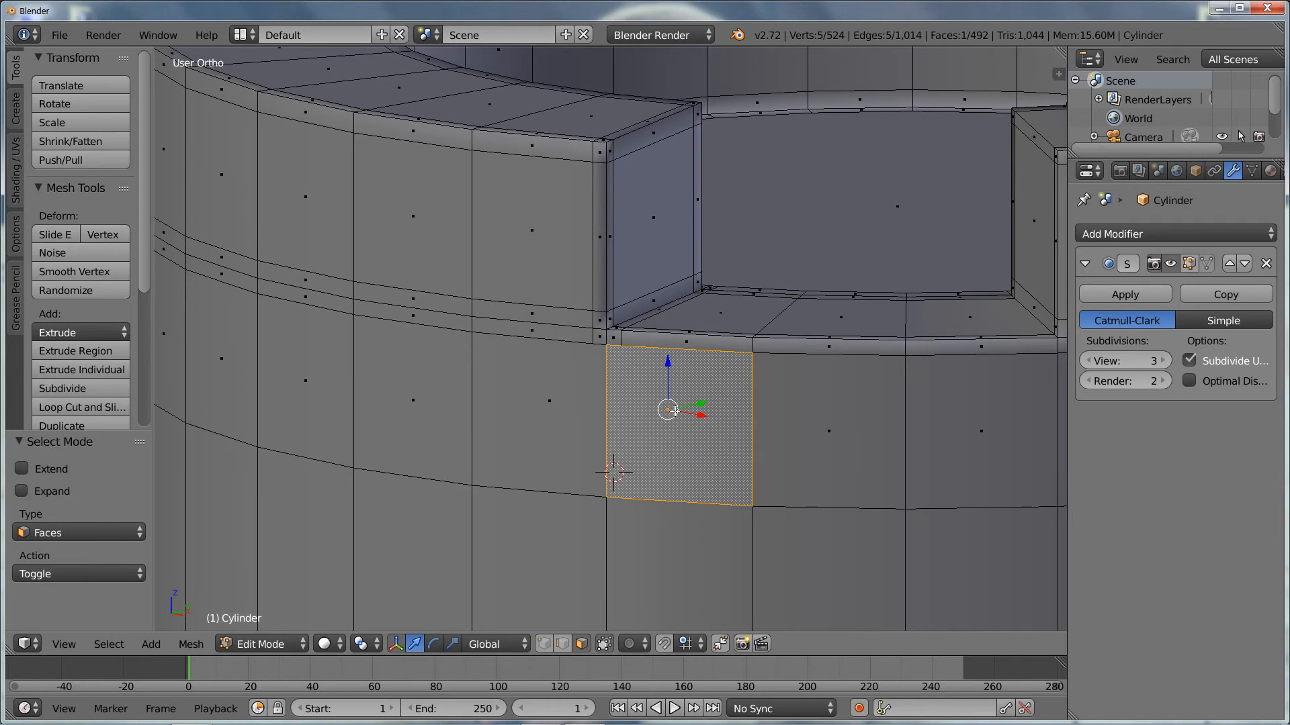
scroll(587, 396, up, 4)
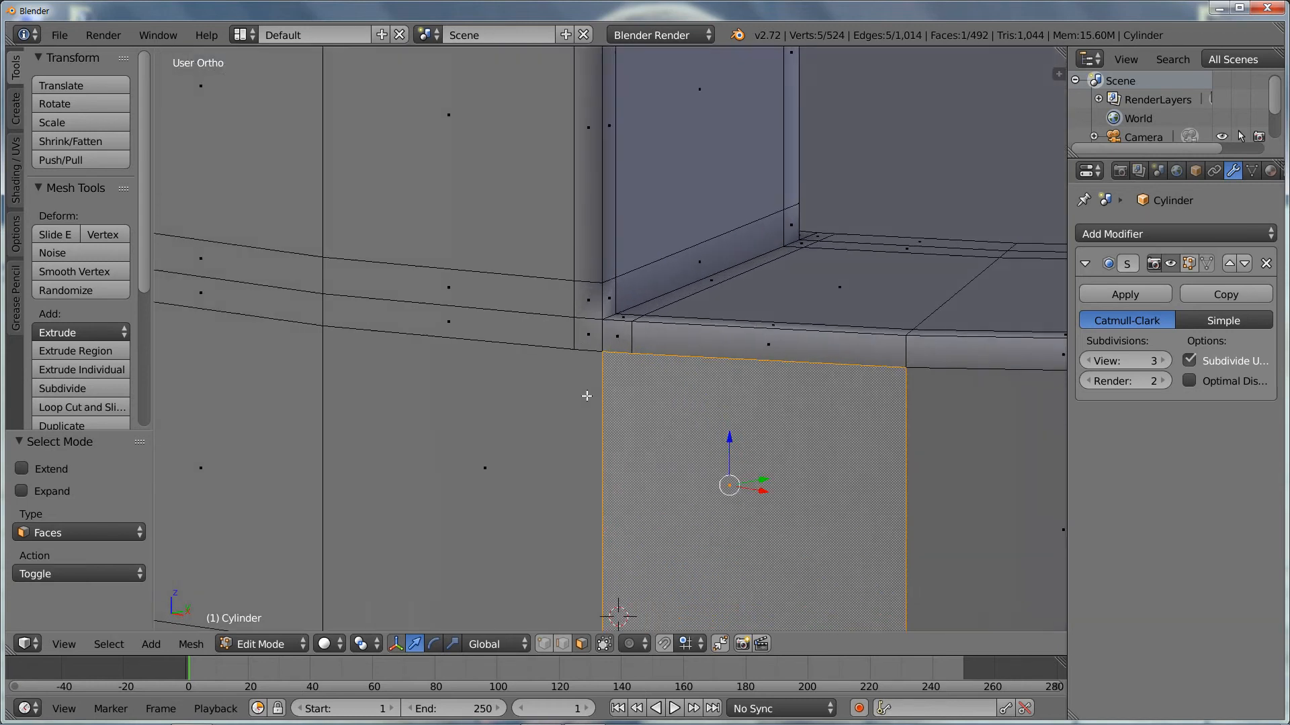
Step: In vertex selection, merge three vertices at the notch's lower front corner at last, onto the lower outer support-loop vertex
key(ctrl+Tab)
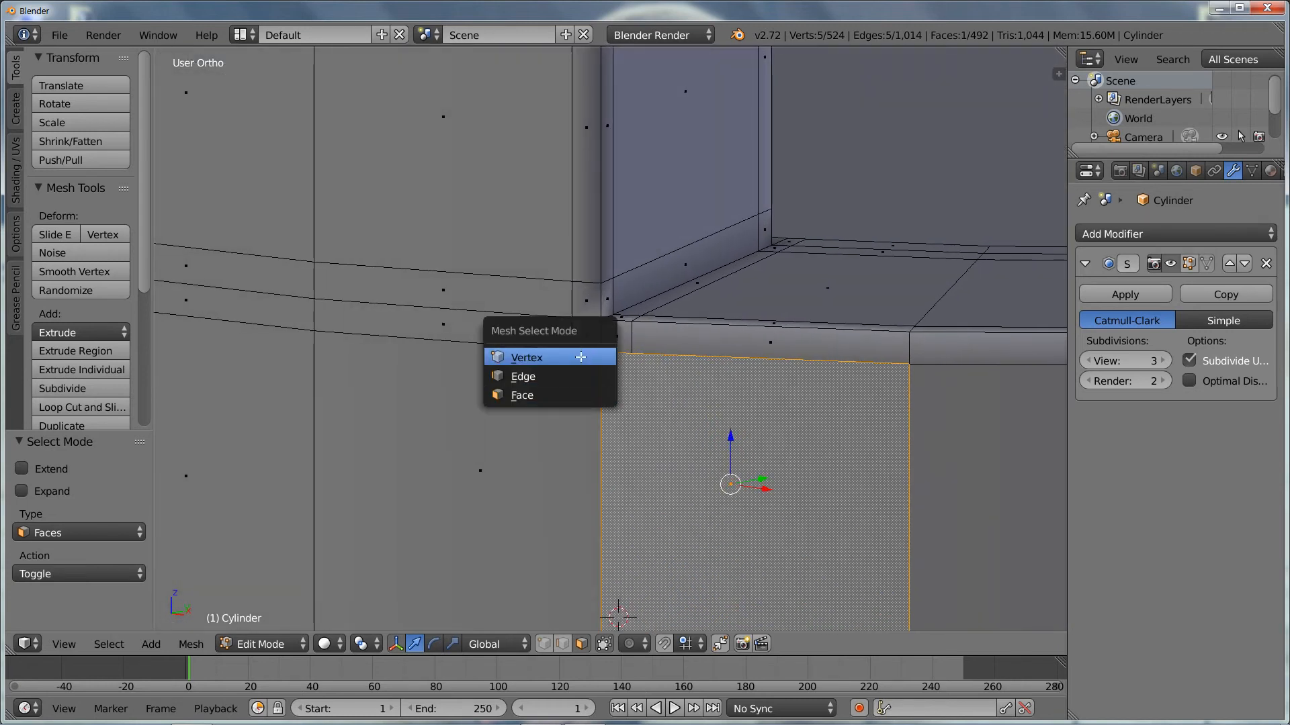
click(580, 356)
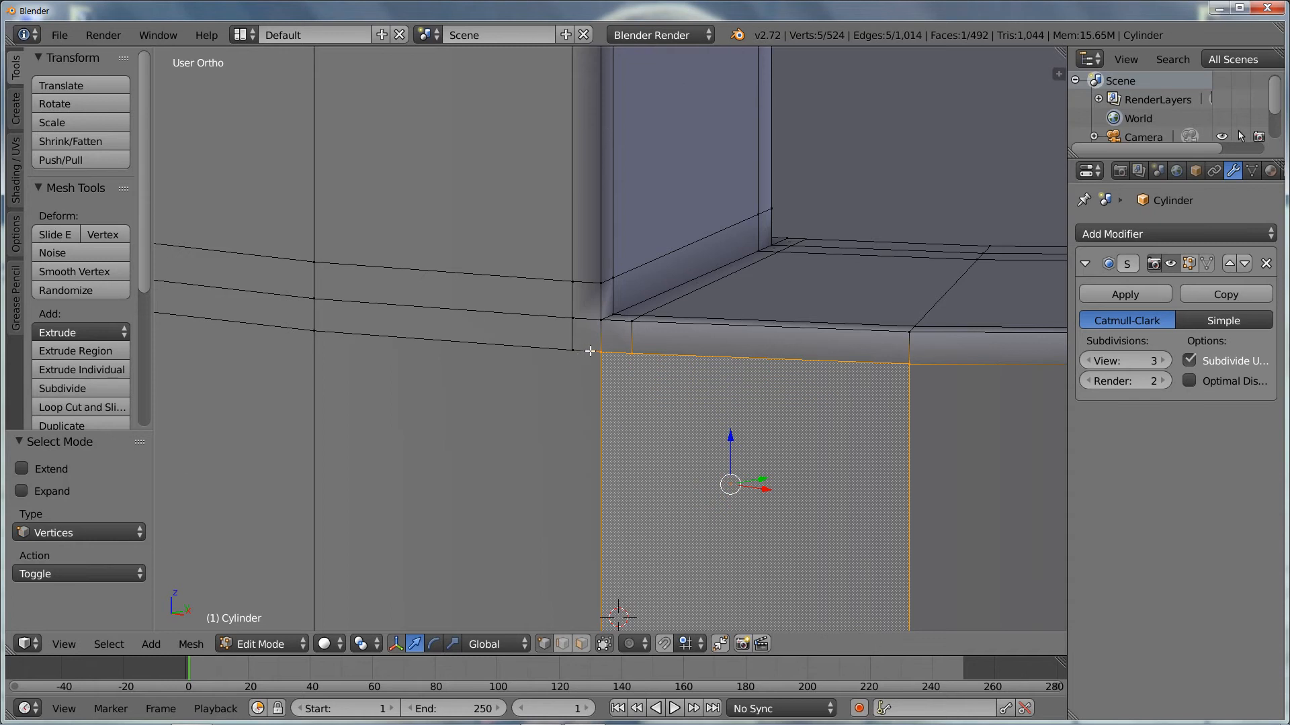
click(572, 317)
shift+click(600, 351)
shift+click(572, 350)
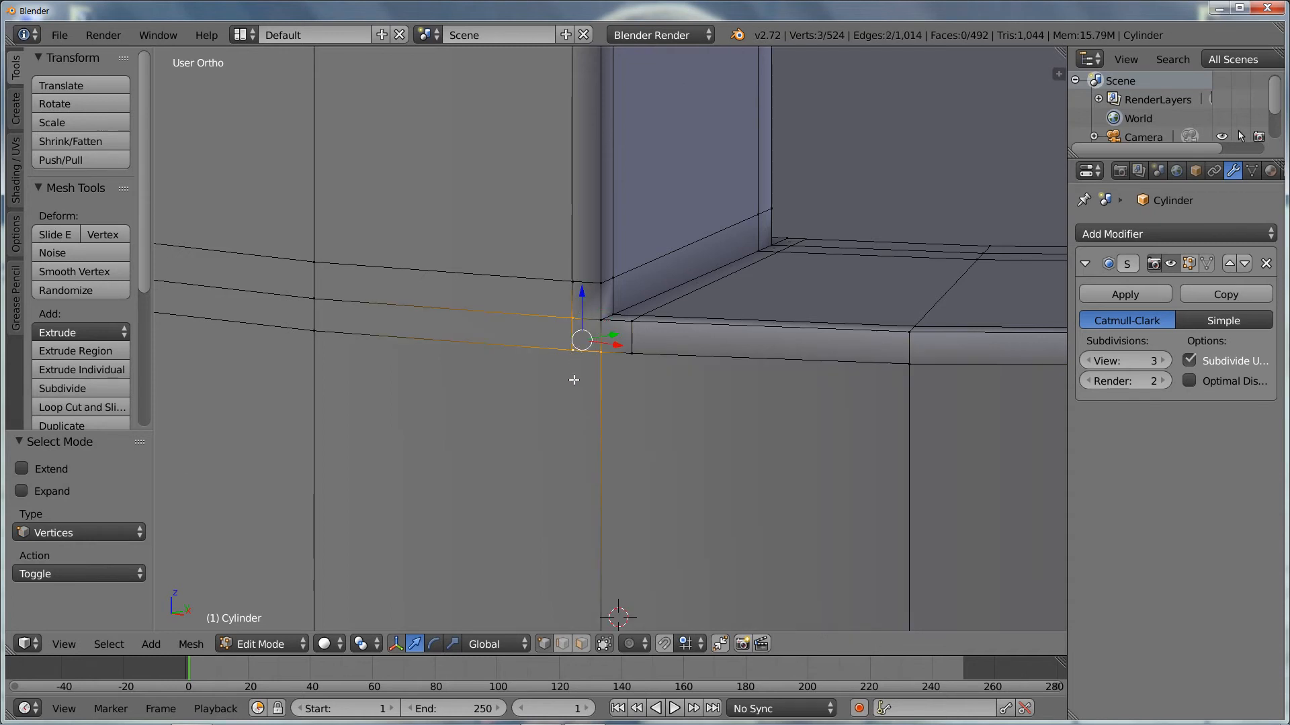
key(alt+m)
click(573, 380)
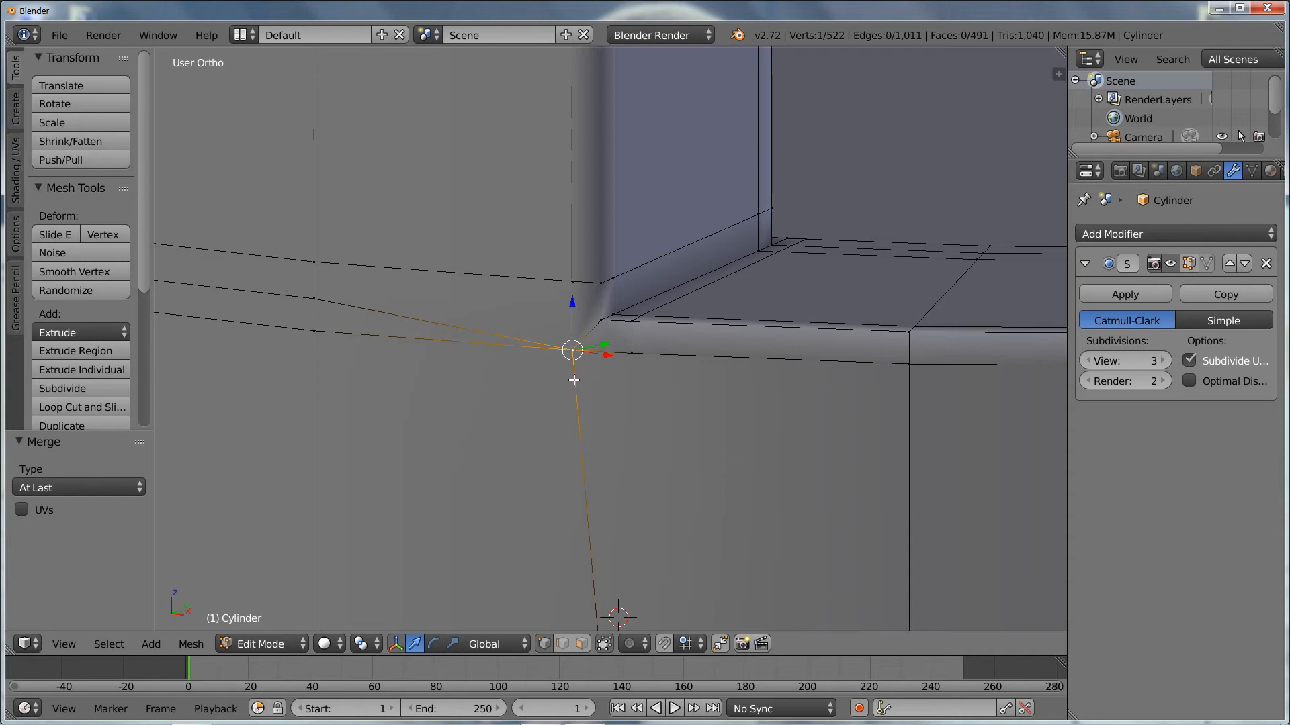
Step: Examine the edge loops and the edge ring running around the merged notch corner, and clear the selection
alt+click(587, 284)
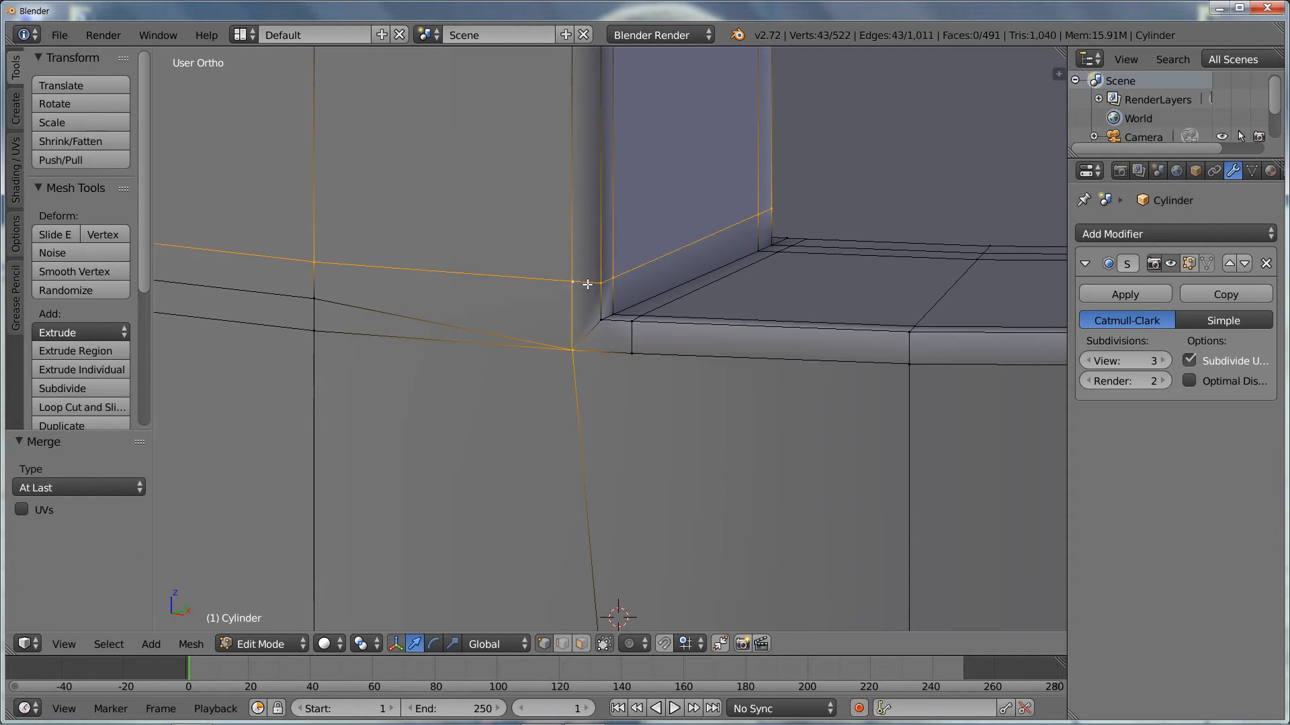
key(ctrl+z)
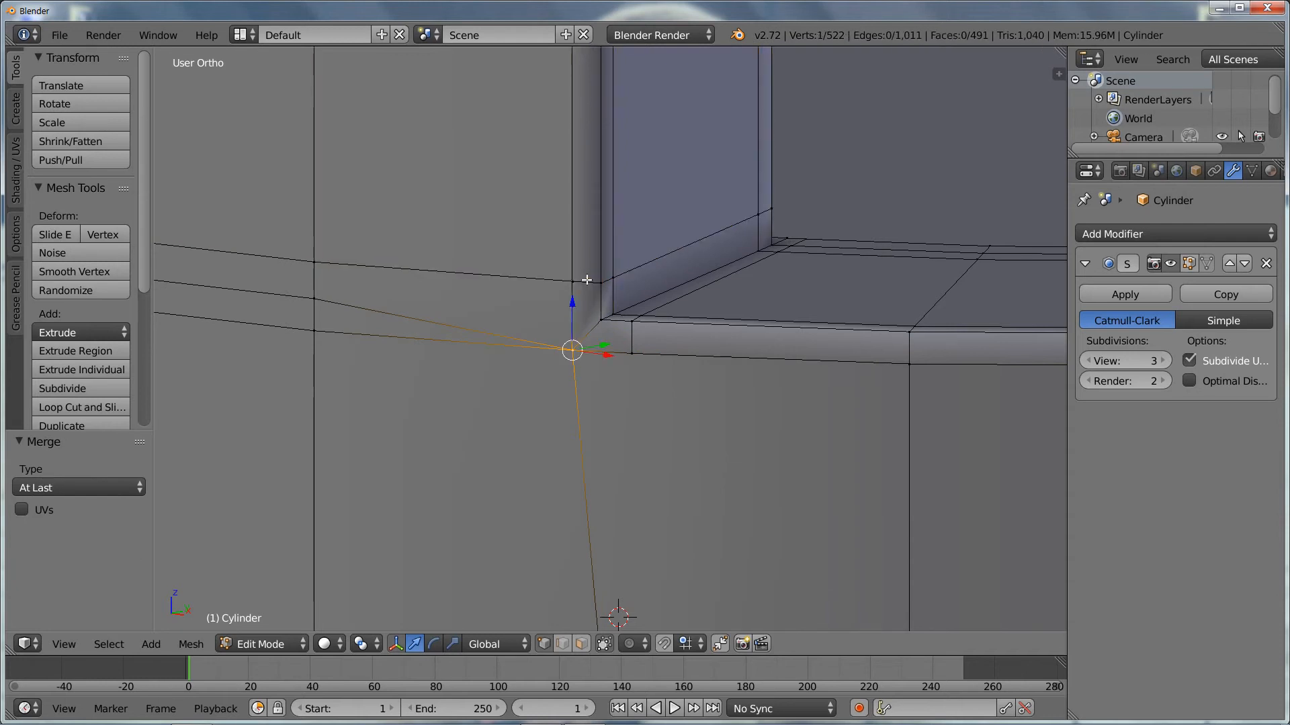
alt+click(634, 343)
key(a)
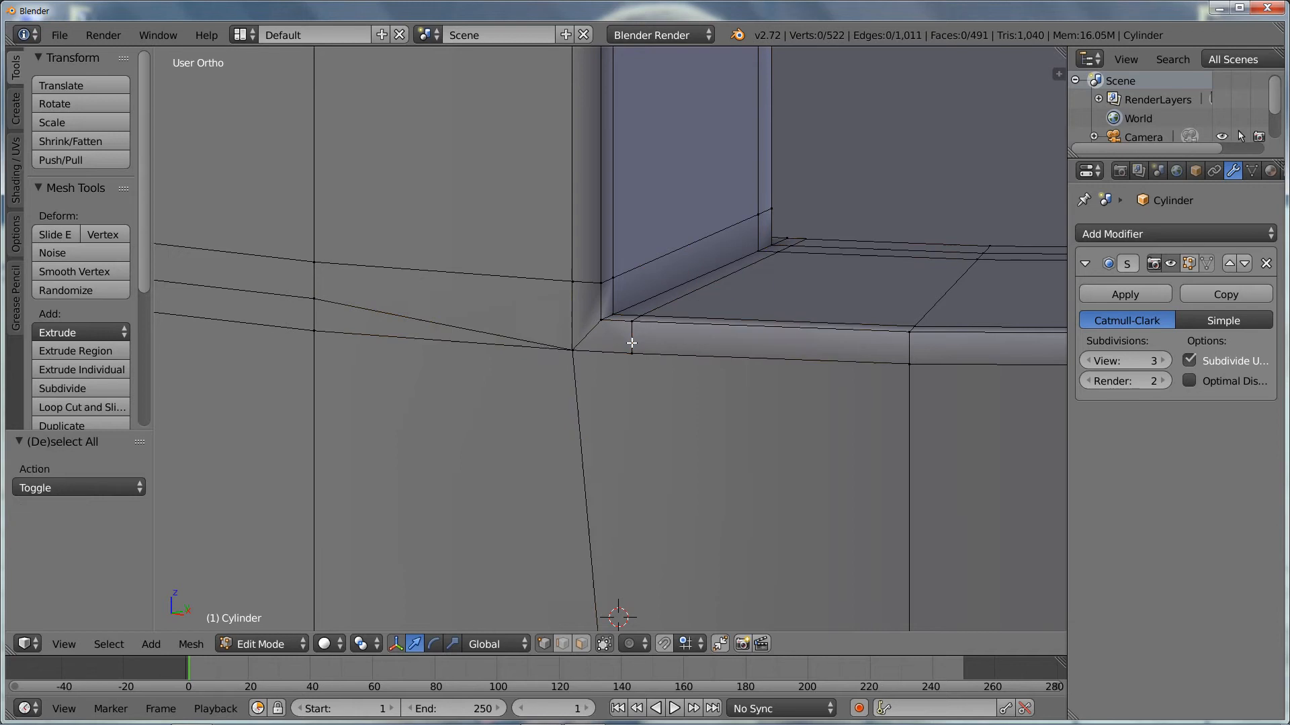
ctrl+alt+click(632, 343)
scroll(638, 364, down, 5)
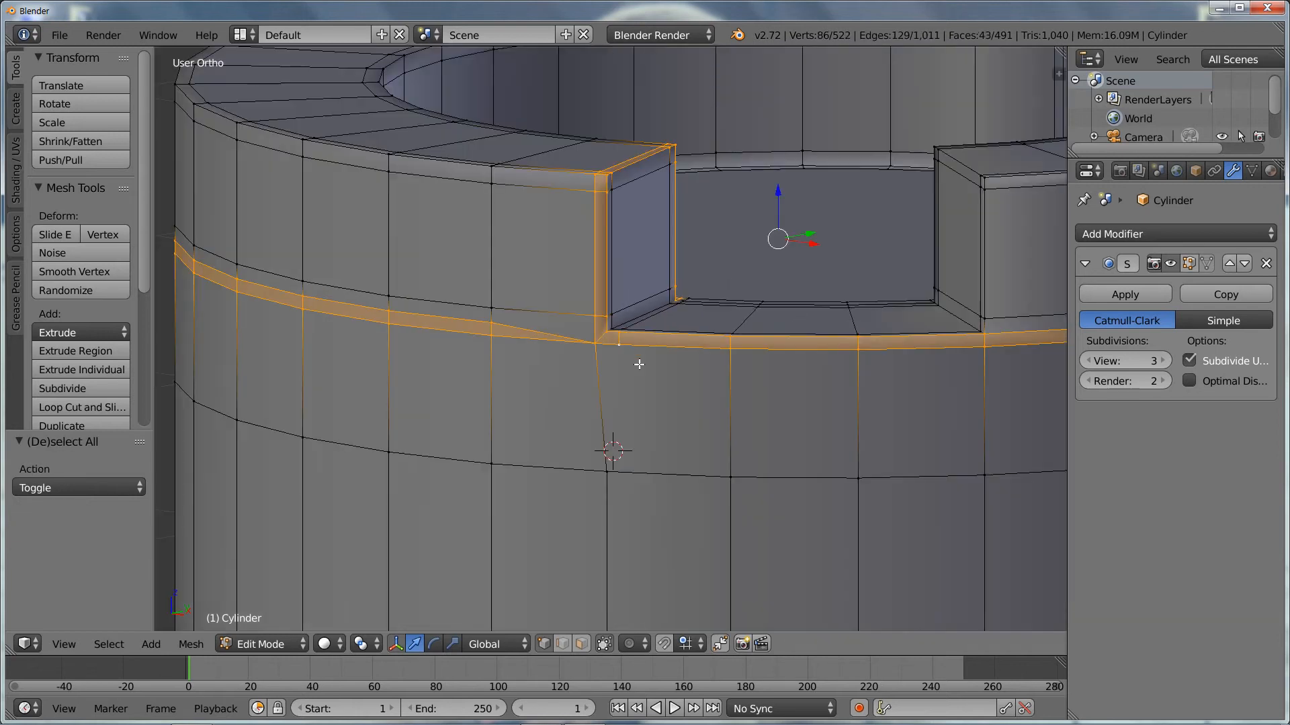
scroll(632, 358, up, 5)
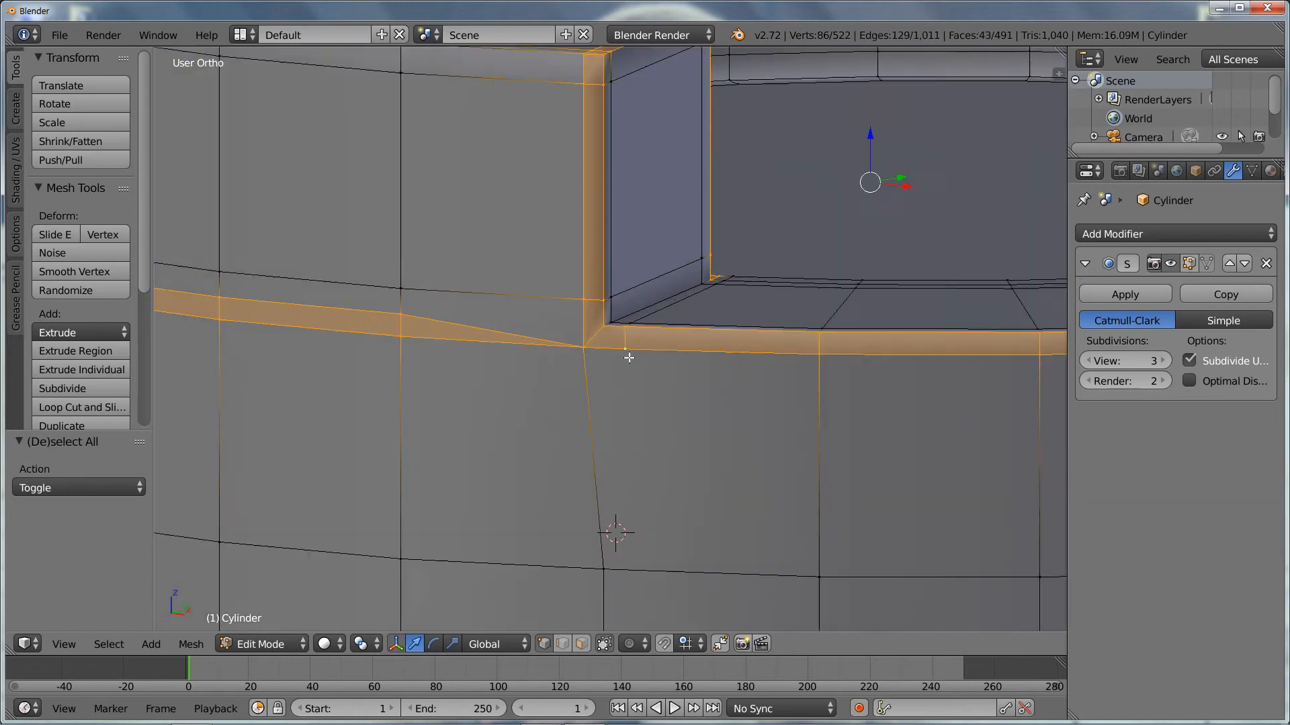
key(a)
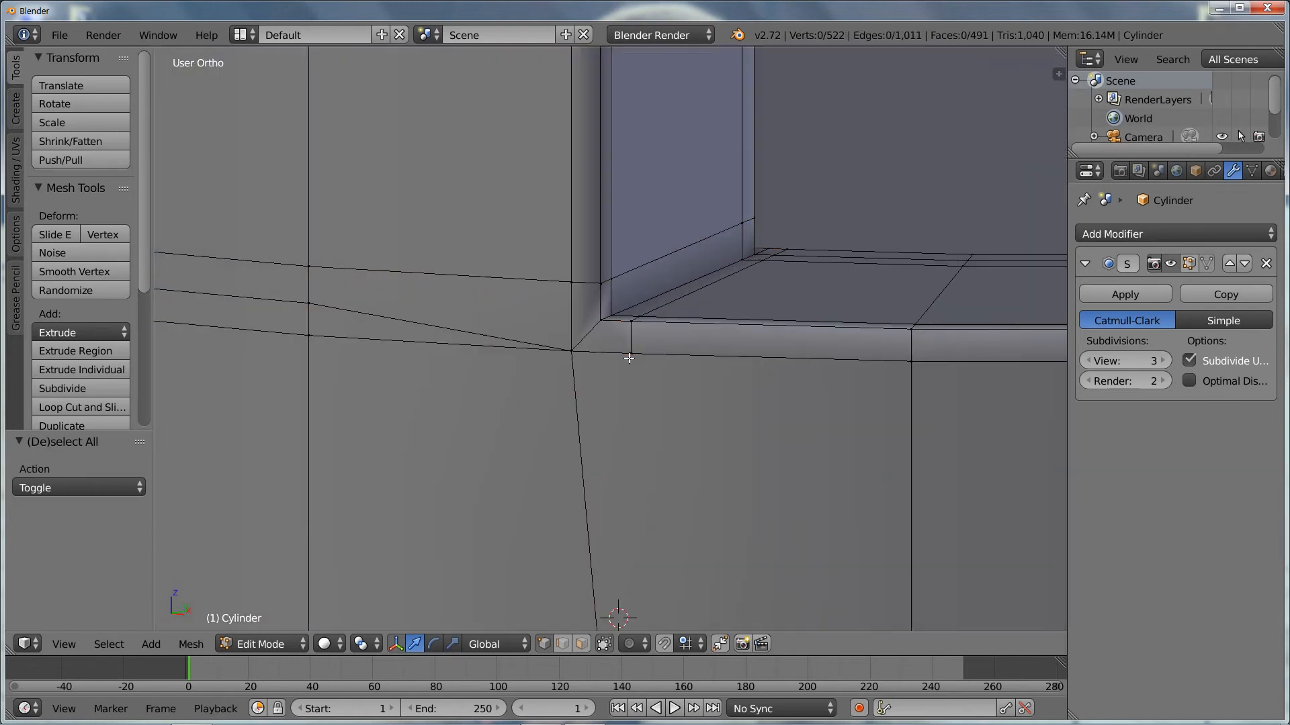
Step: Dissolve the middle horizontal edge loop running around the cylinder into the notch's lower front corner
alt+right_click(296, 304)
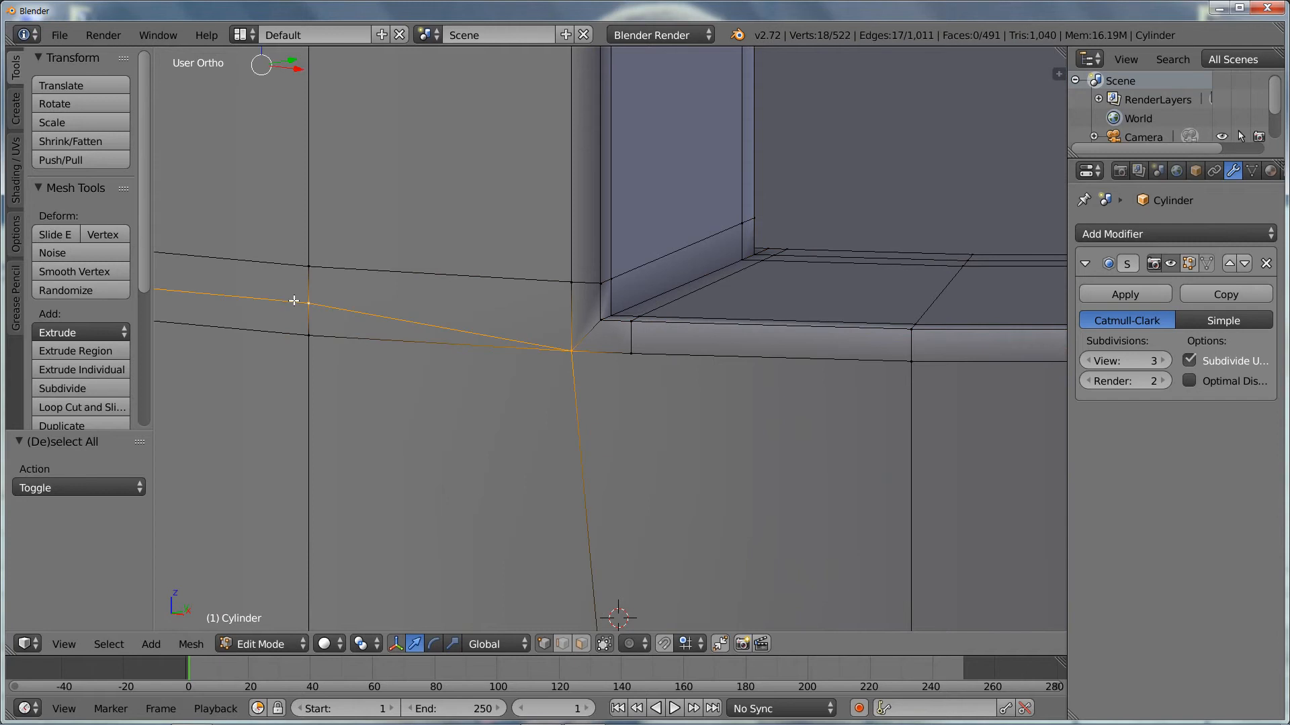
key(x)
click(414, 348)
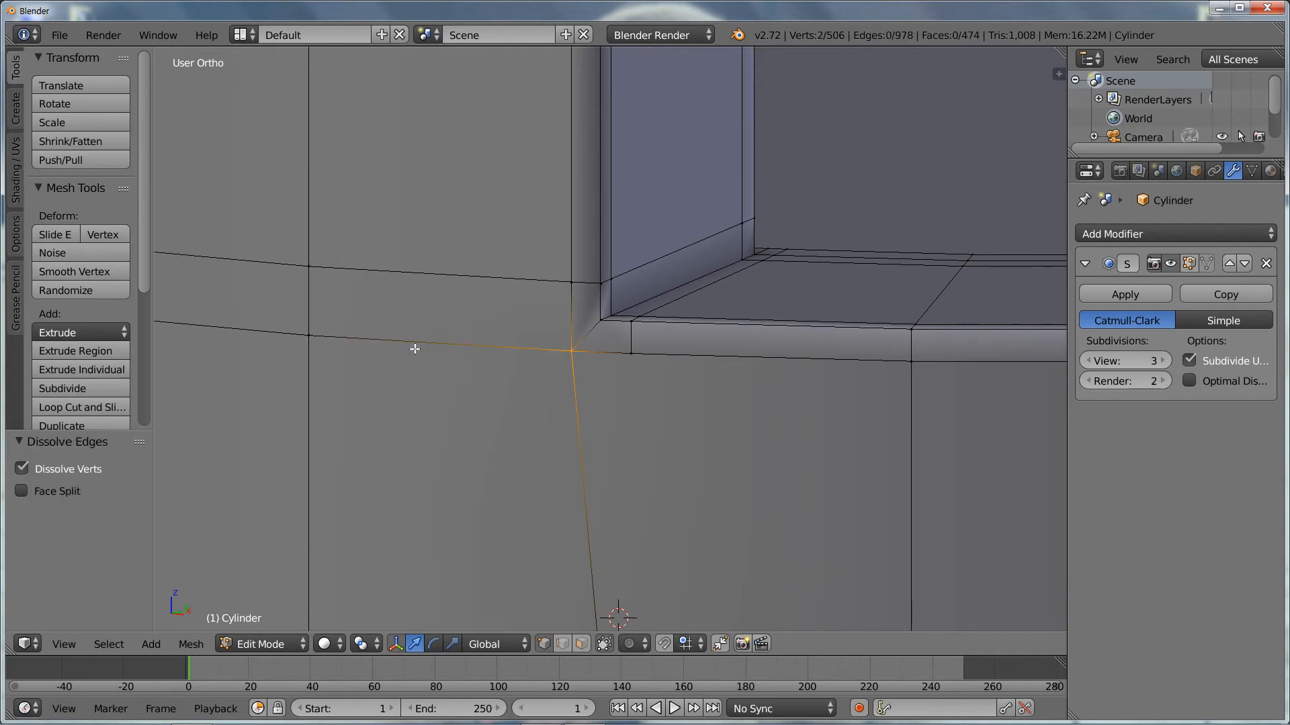
key(ctrl+z)
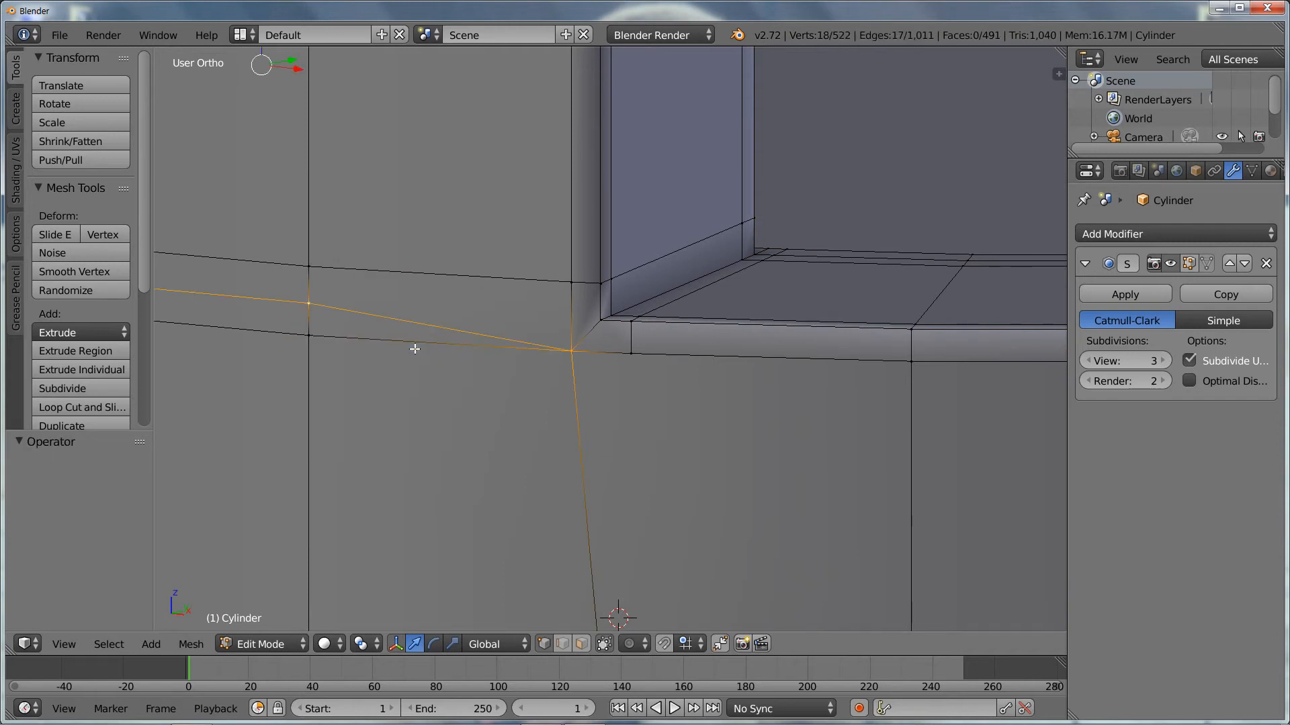
key(x)
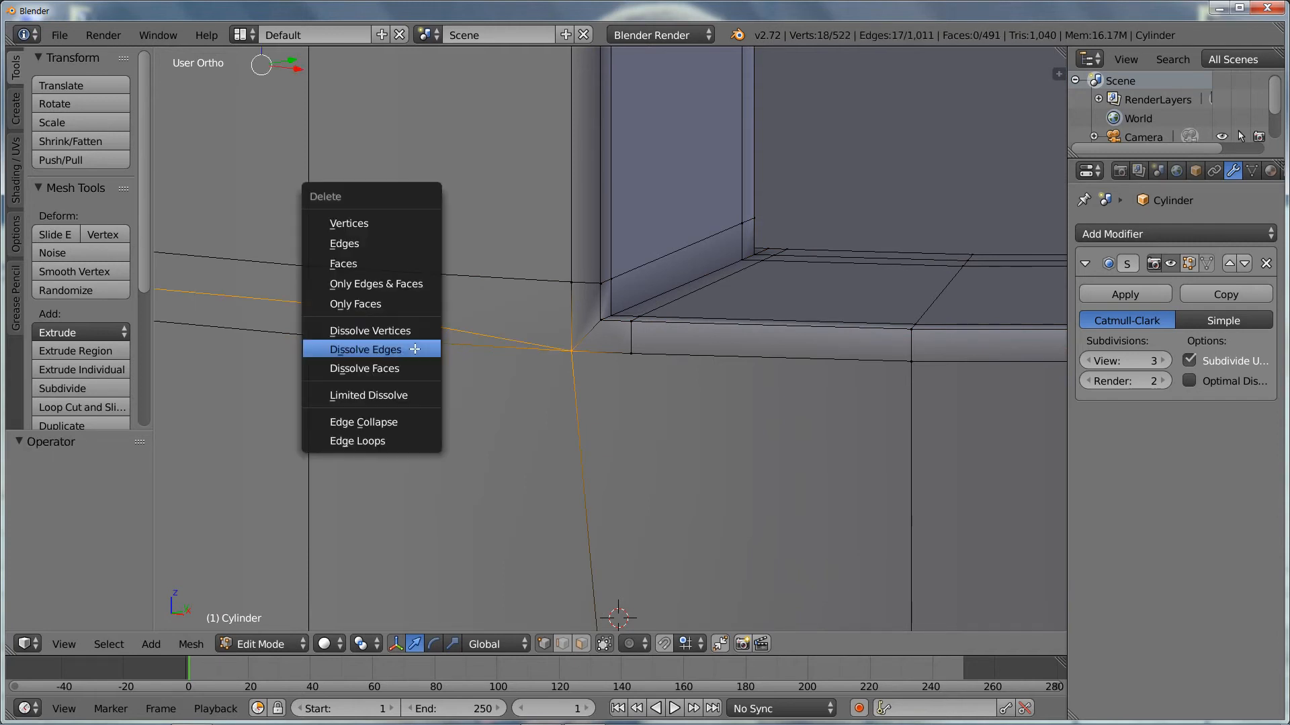
click(415, 347)
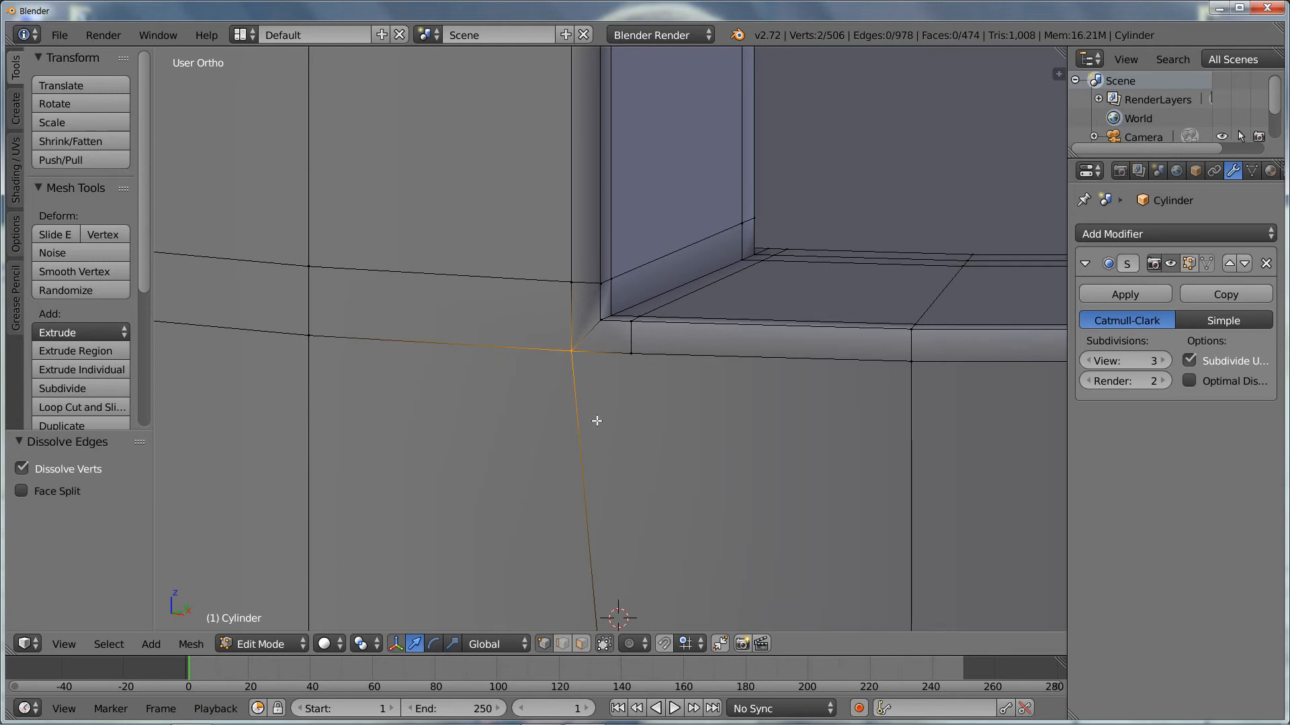
middle_drag(597, 414, 598, 412)
scroll(599, 411, down, 3)
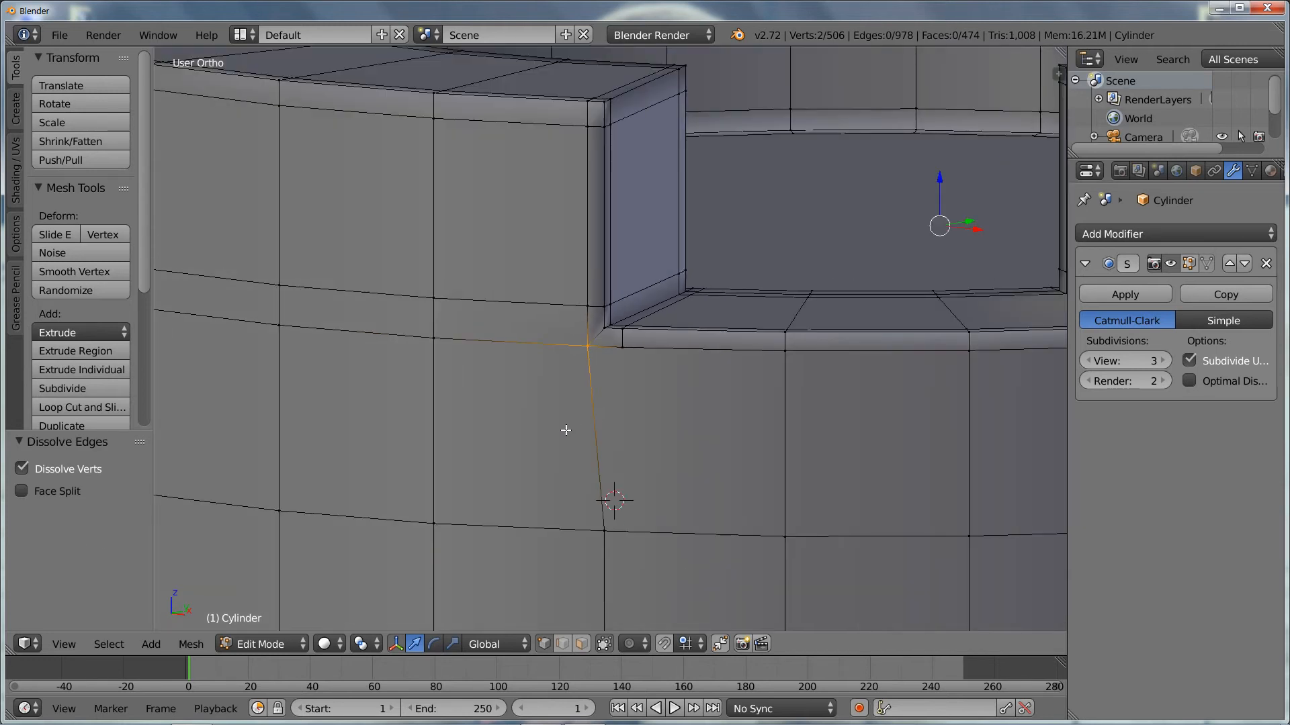
Step: In face selection, inspect the two faces on either side of the slanted edge below the notch corner, checking their shading in object mode
key(ctrl+Tab)
click(533, 468)
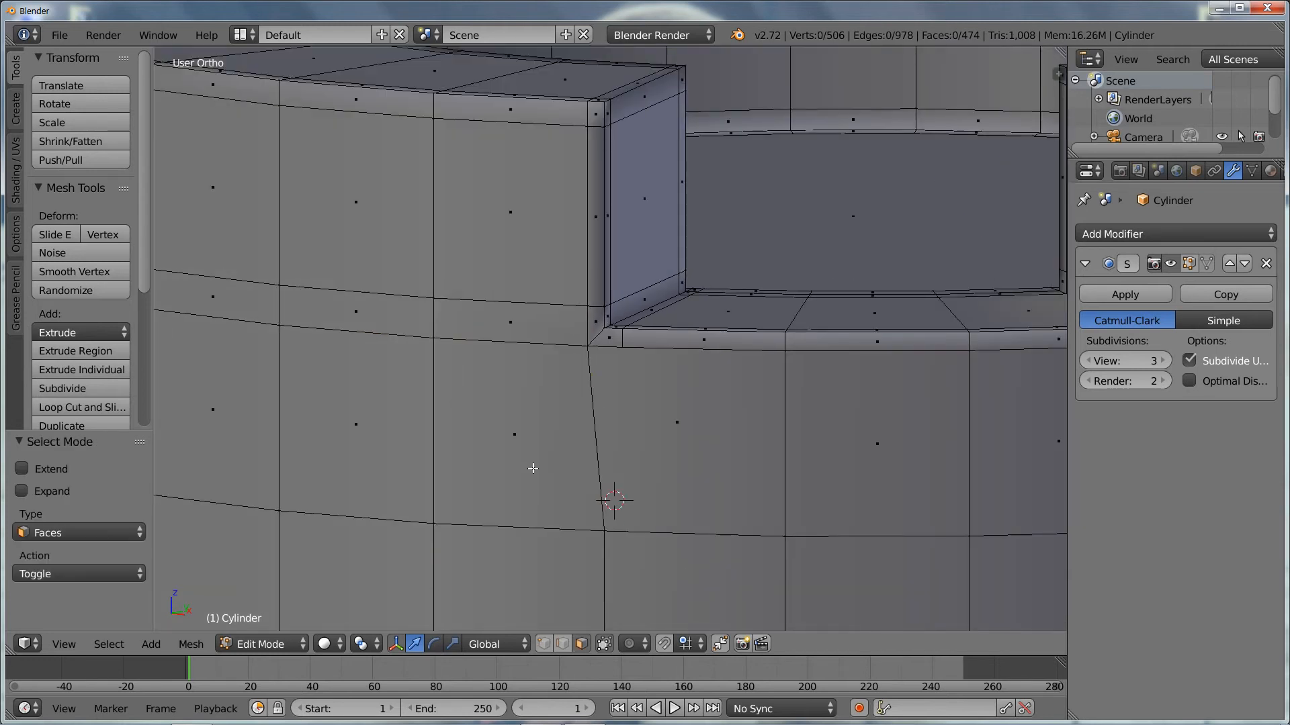
right_click(522, 420)
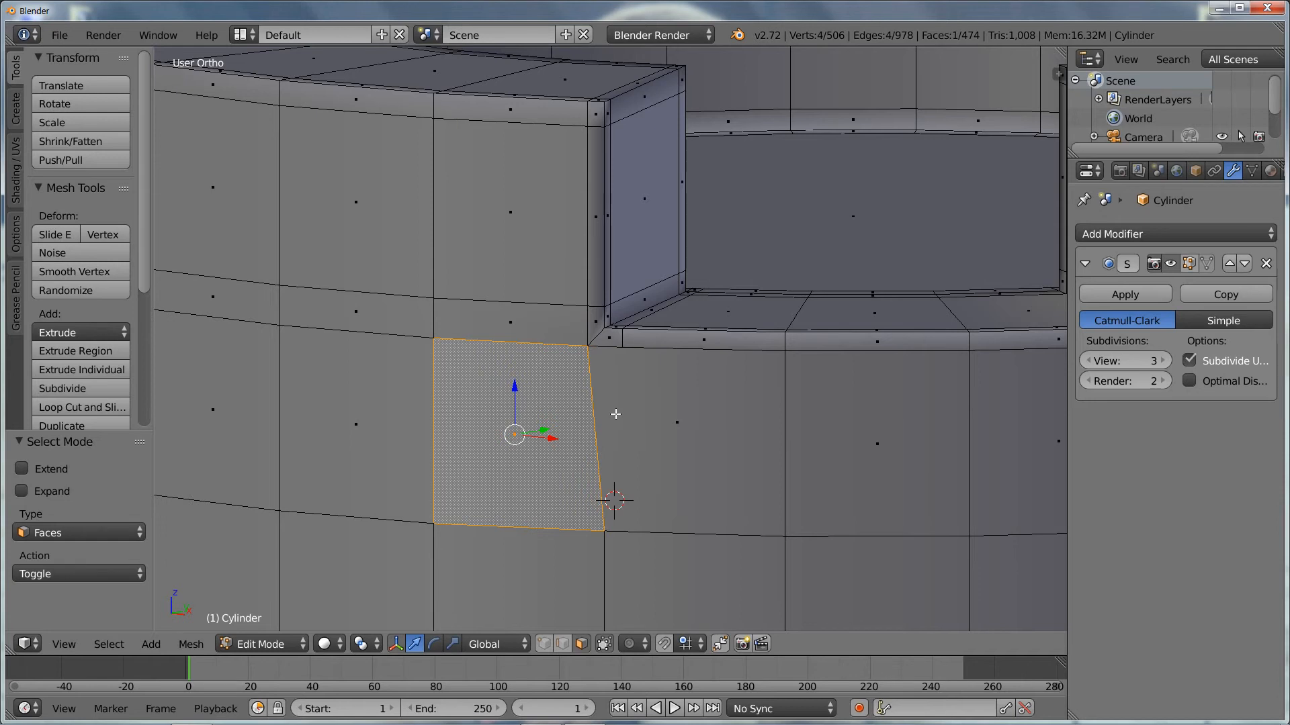
right_click(680, 420)
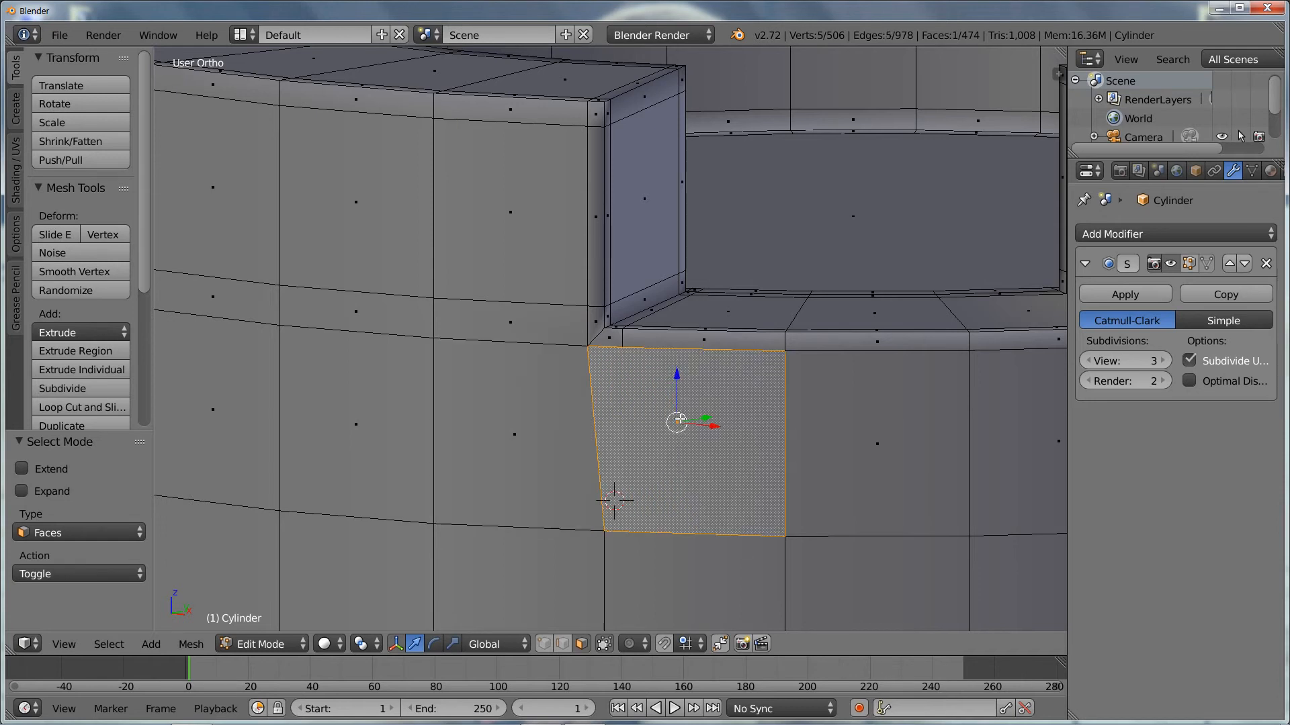
mouse_move(682, 420)
middle_down()
mouse_move(662, 408)
mouse_move(698, 356)
mouse_move(685, 345)
mouse_move(708, 372)
mouse_move(694, 384)
mouse_move(658, 365)
mouse_move(697, 366)
mouse_move(663, 401)
mouse_move(658, 369)
mouse_move(616, 381)
middle_up()
key(Tab)
scroll(665, 366, up, 3)
key(Tab)
scroll(609, 372, up, 3)
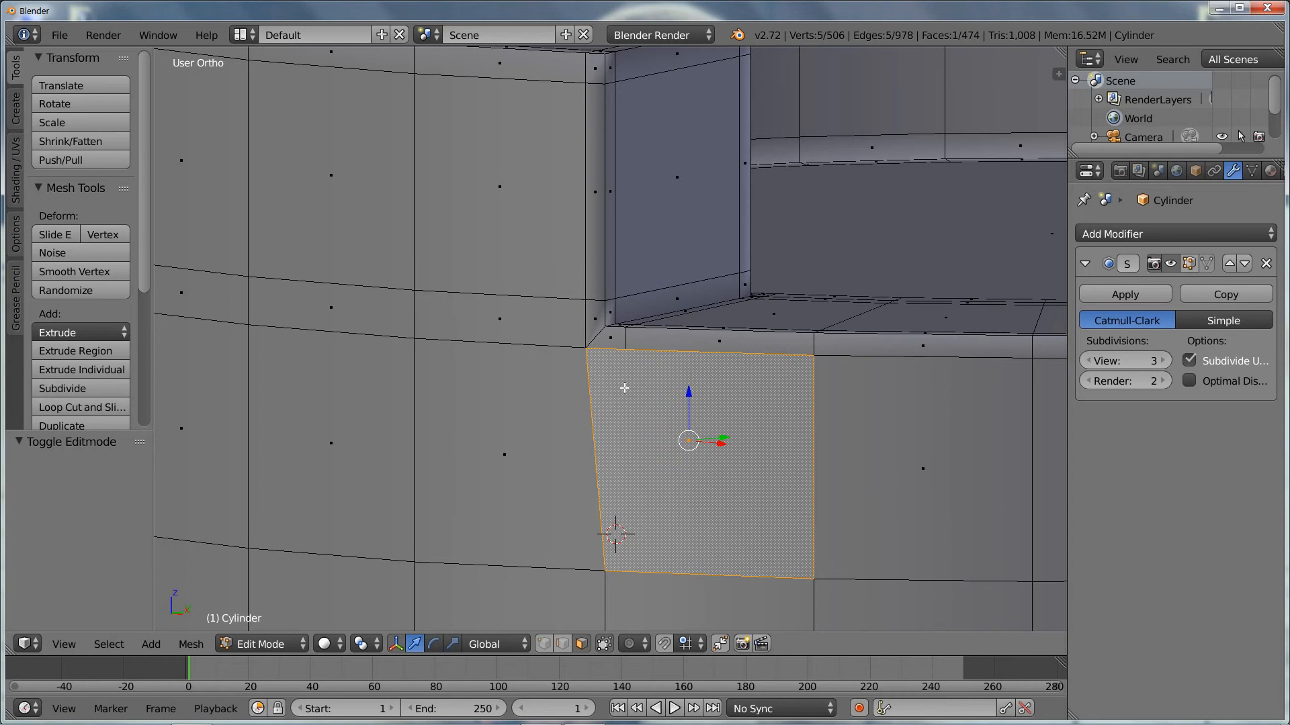
Step: Try a knife cut across the five-sided face, from the extra vertex on its upper edge to its lower corner beneath the notch
key(k)
click(625, 349)
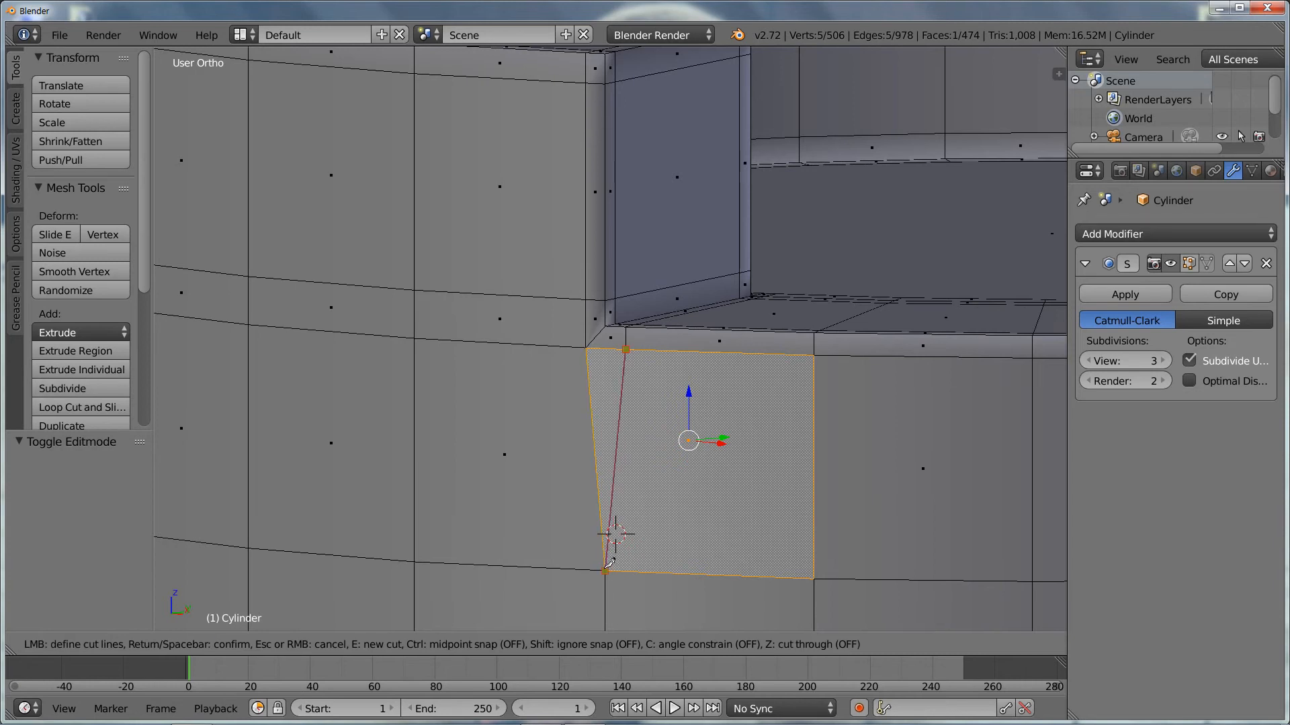
click(606, 568)
key(Return)
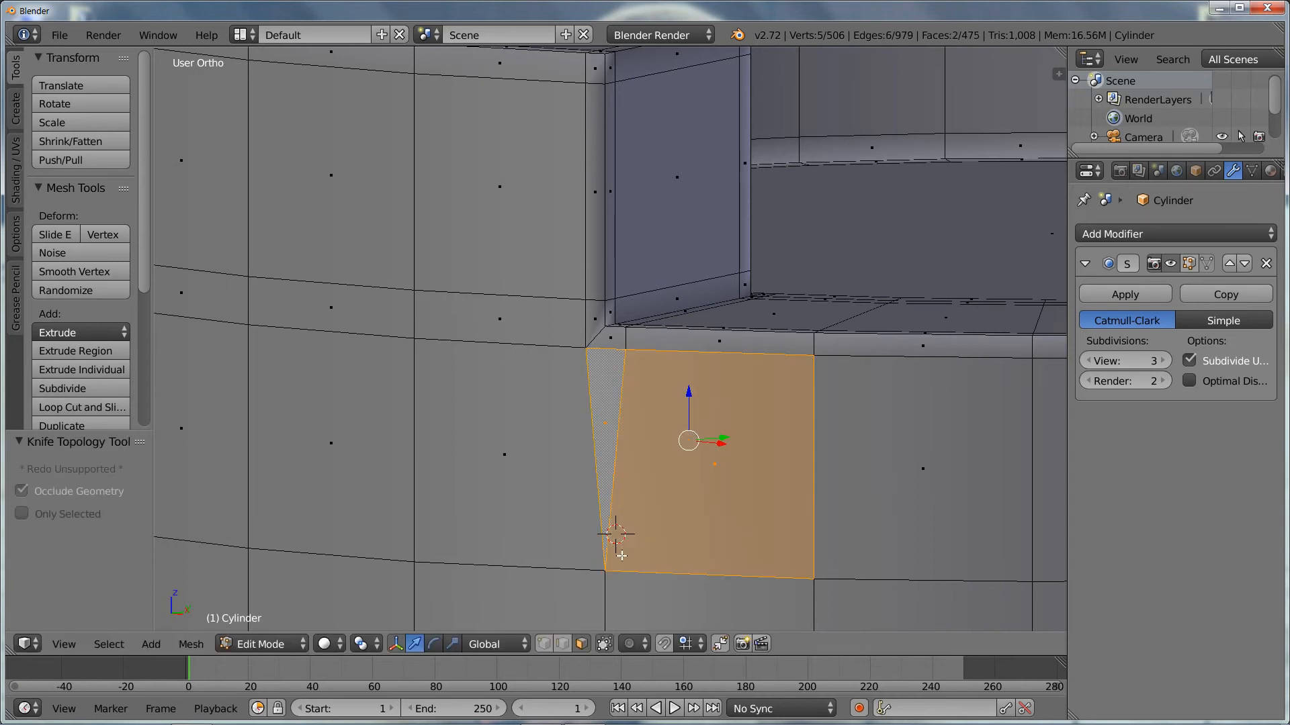
Step: In edge selection, dissolve the original slanted edge between the notch's lower front corner and the vertex below it
right_click(593, 424)
key(ctrl+Tab)
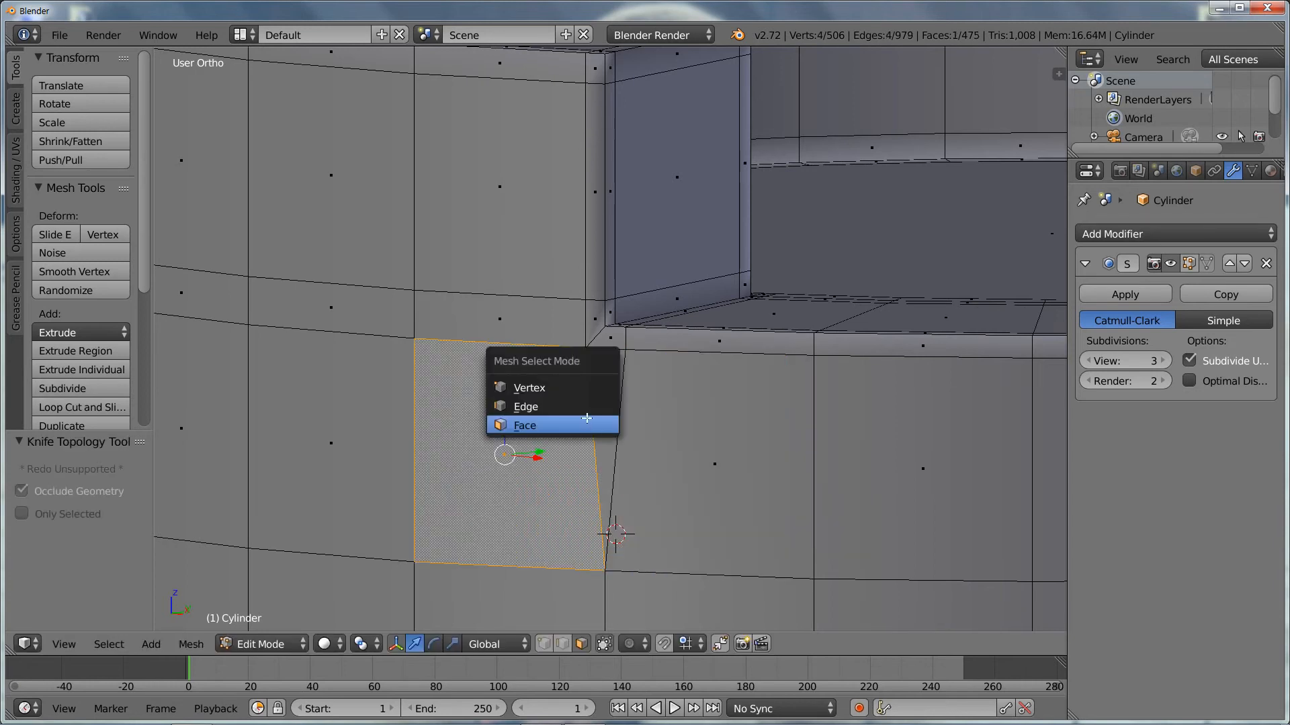
click(594, 404)
right_click(593, 411)
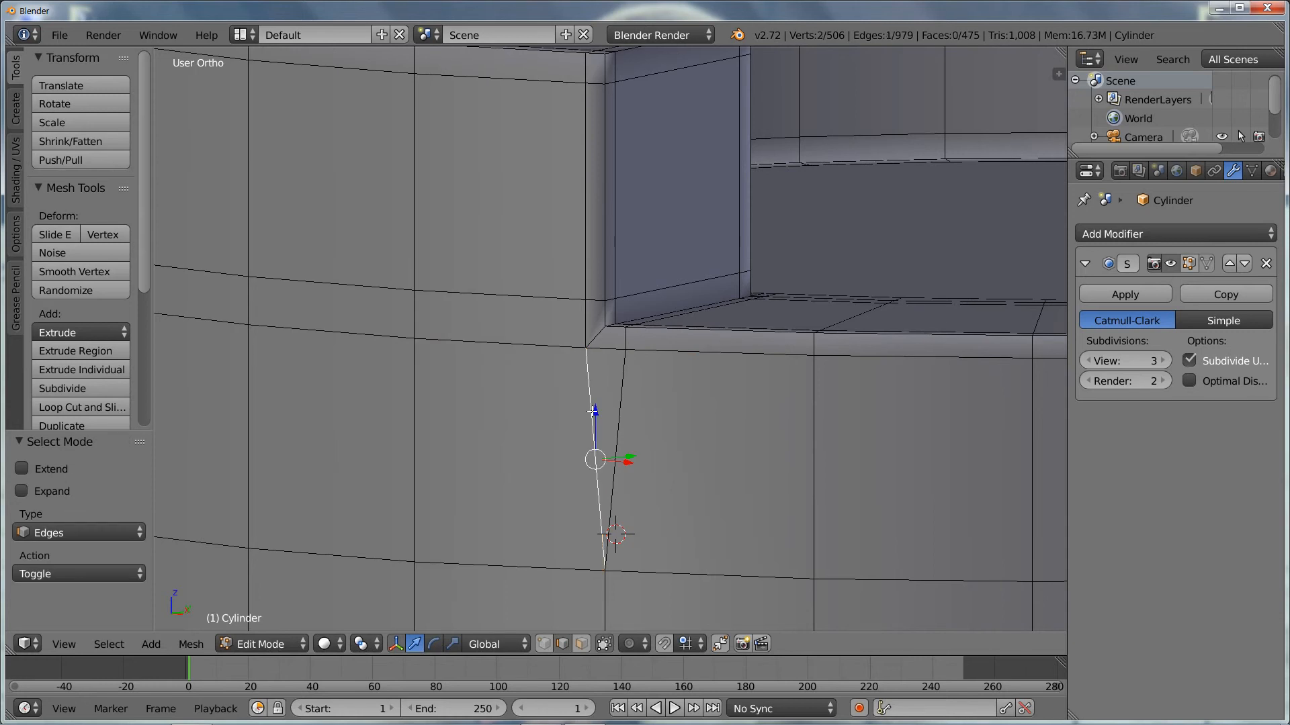
key(x)
click(592, 410)
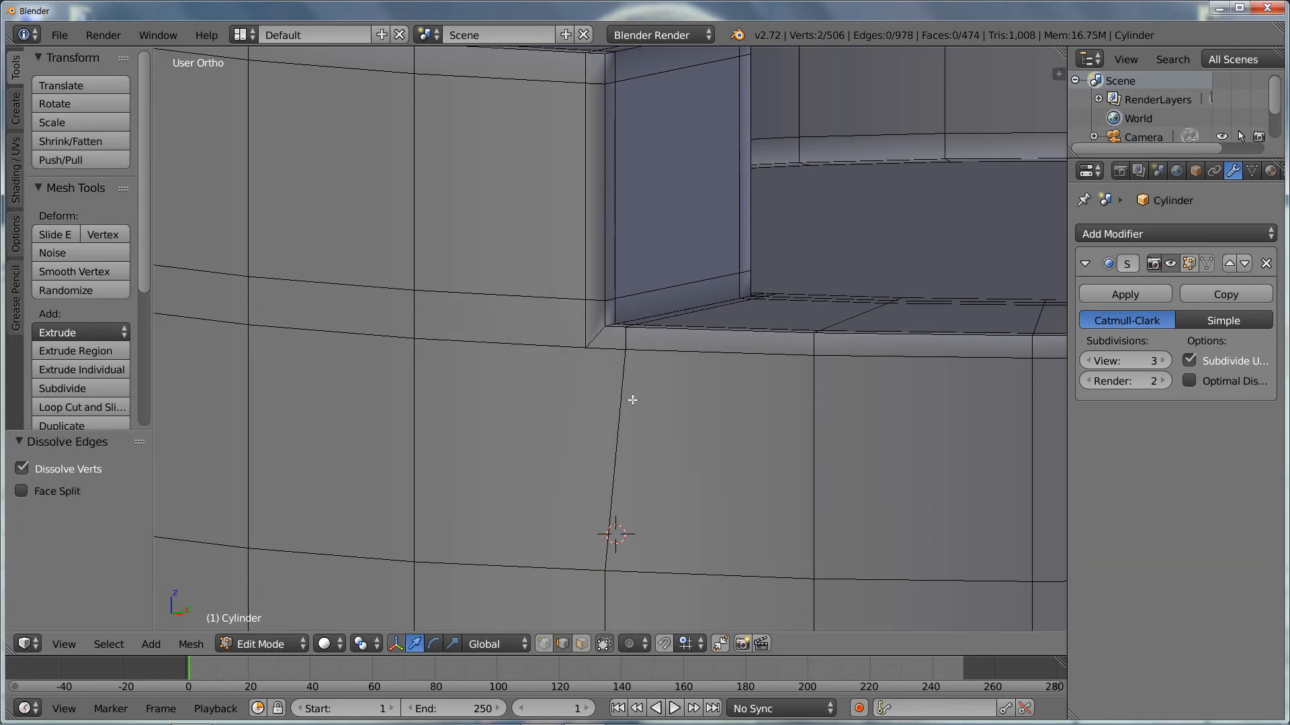
Step: Return to face selection and select in turn the faces on both sides of the new slanted edge to check their vertex counts
middle_drag(632, 400, 597, 376)
key(ctrl+Tab)
right_click(729, 460)
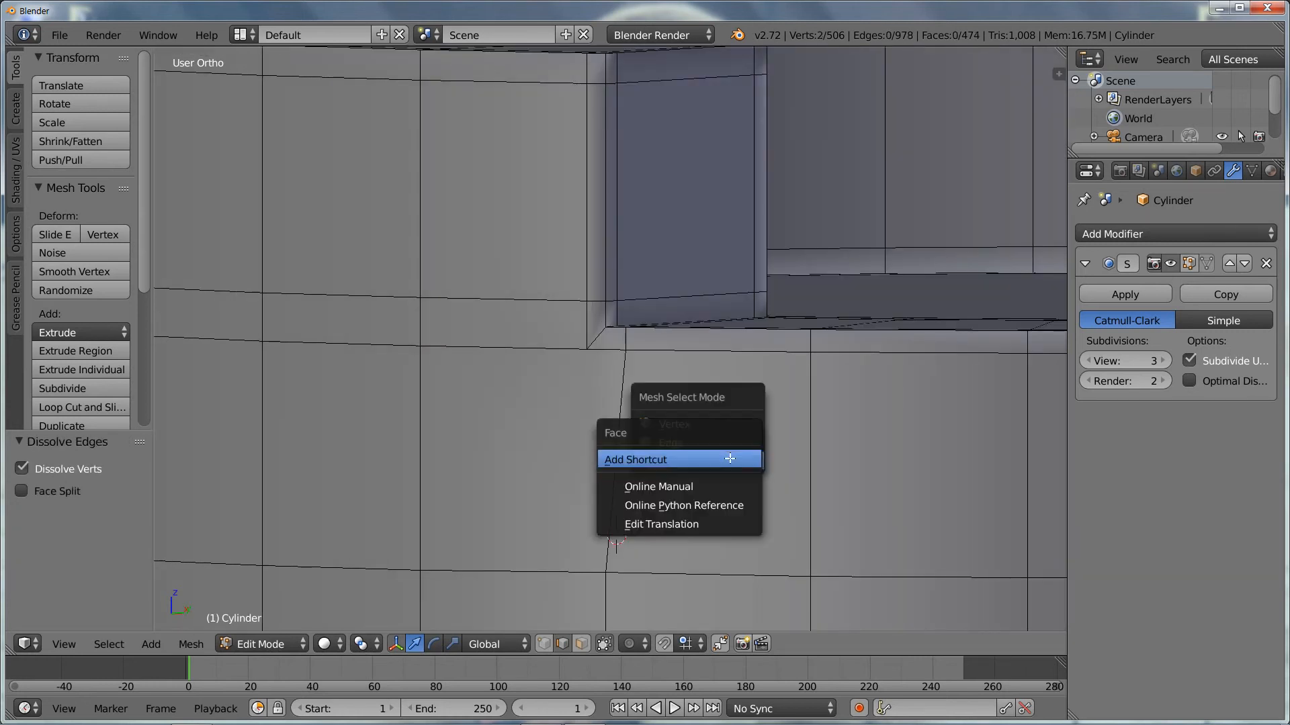
key(Escape)
right_click(720, 458)
click(720, 458)
key(Escape)
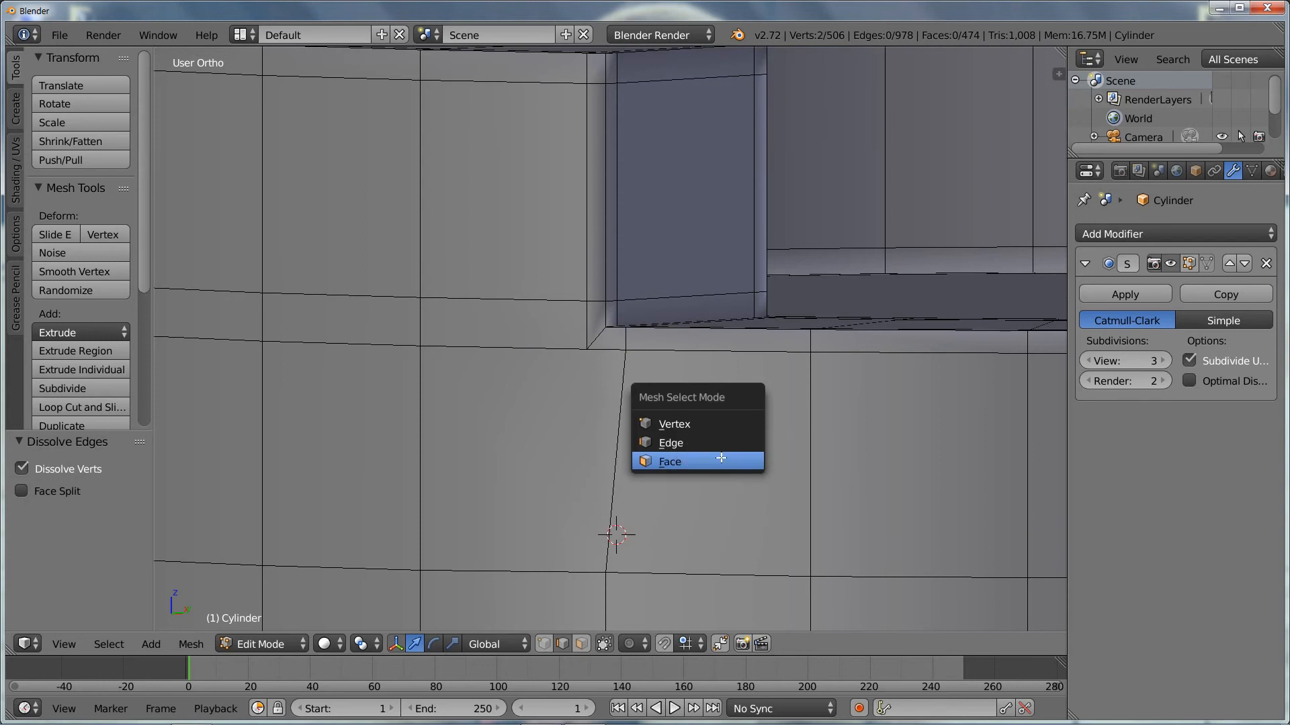
click(721, 459)
right_click(717, 461)
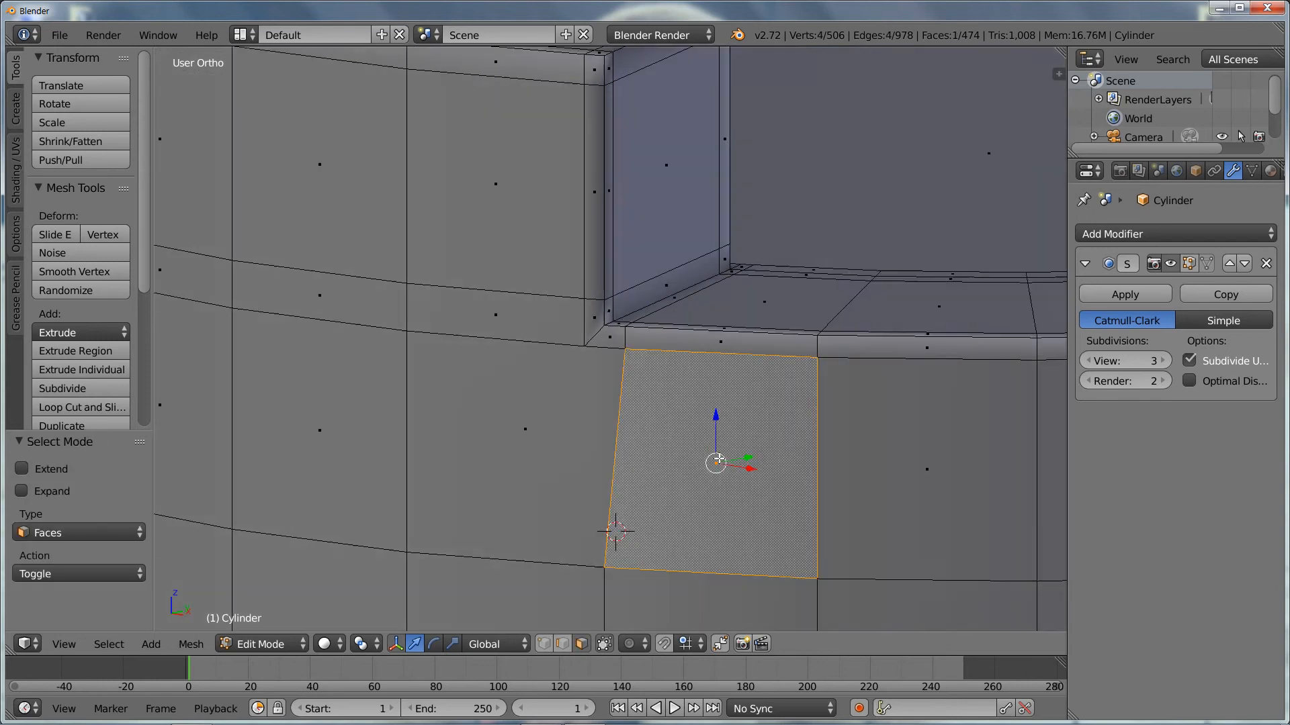
middle_drag(718, 459, 714, 457)
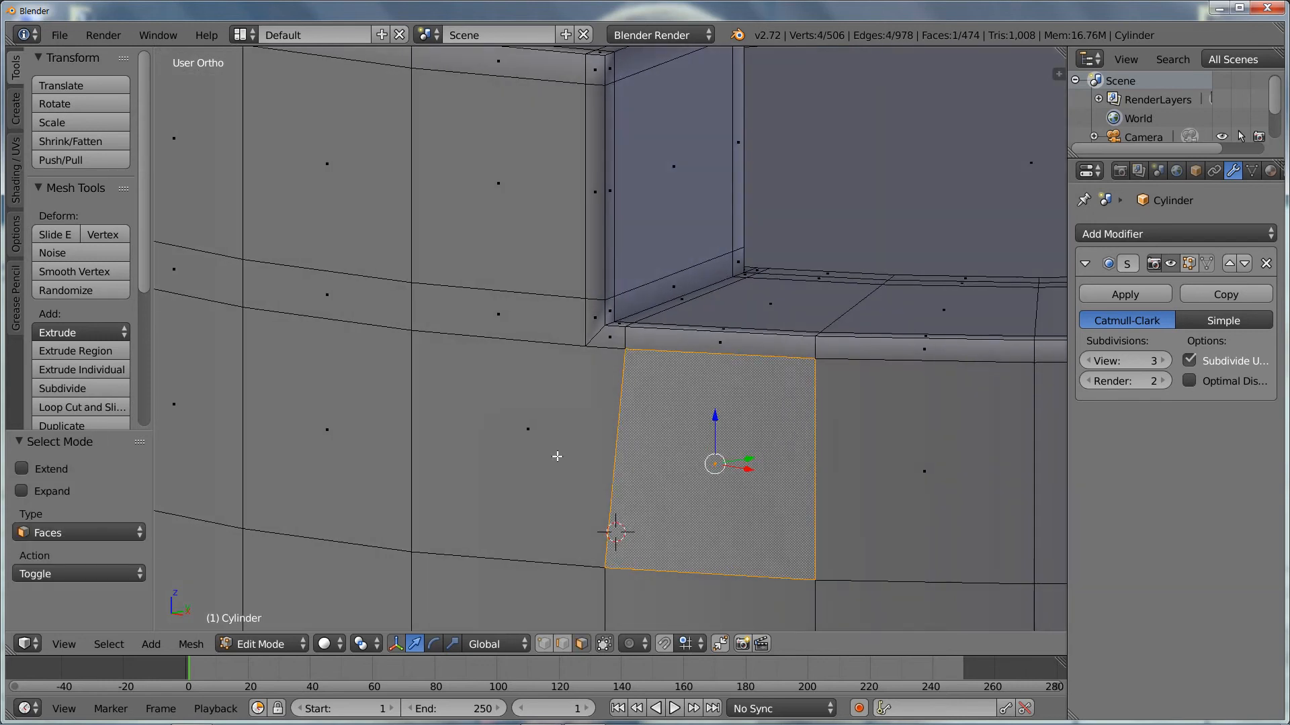
right_click(522, 429)
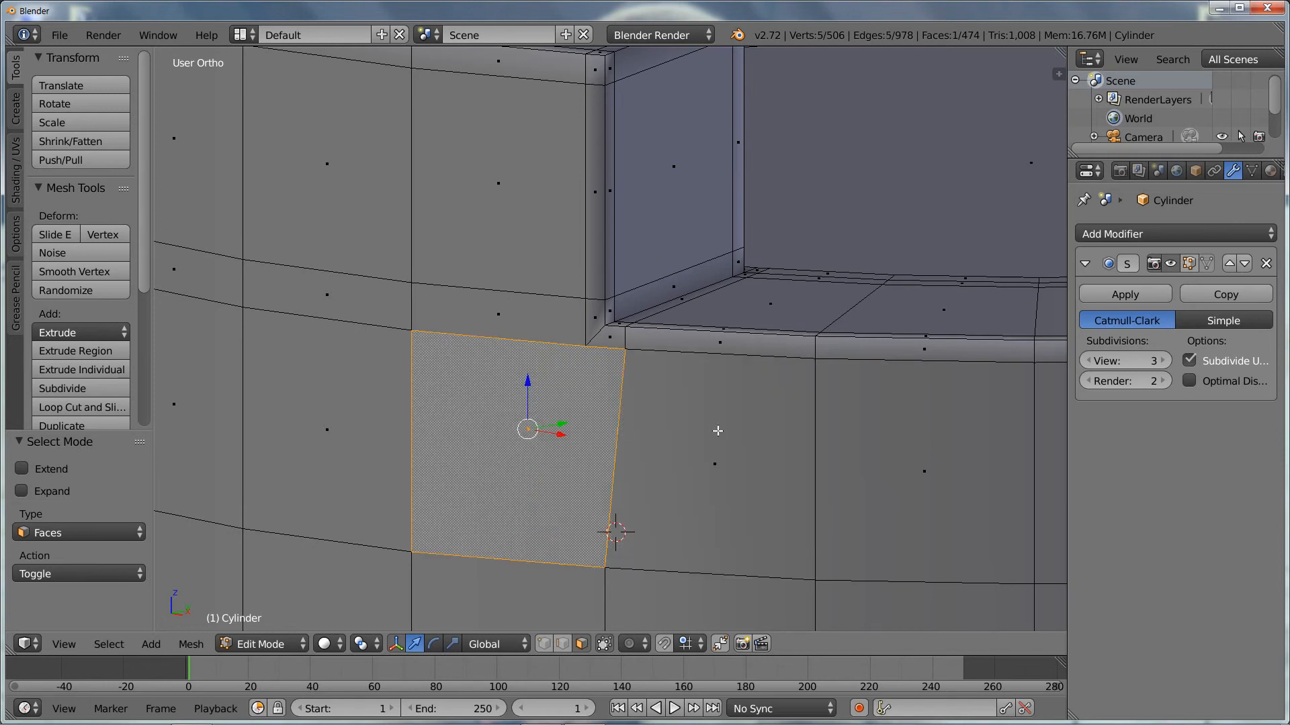
Step: Undo the face selections, the edge dissolve and the knife cut below the notch corner
key(ctrl+z)
key(ctrl+z)
key(ctrl+z)
key(ctrl+z)
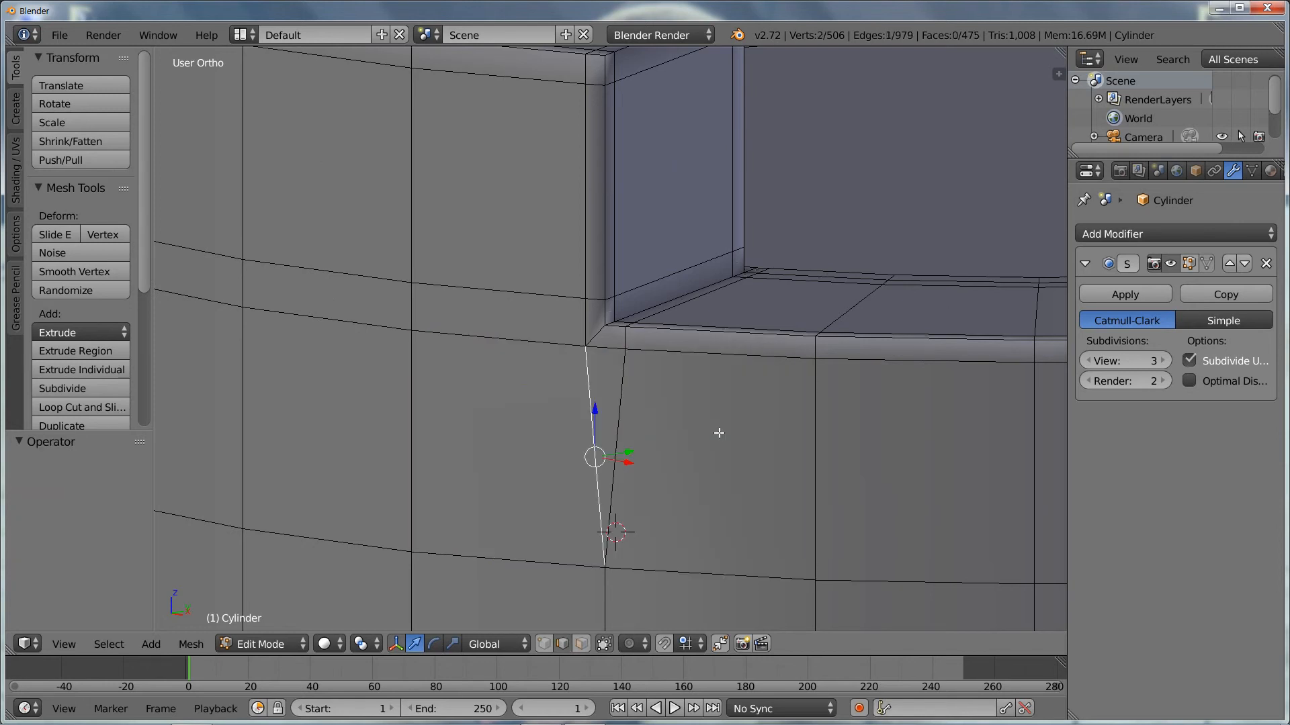
key(ctrl+z)
key(ctrl+z)
key(ctrl+z)
key(ctrl+z)
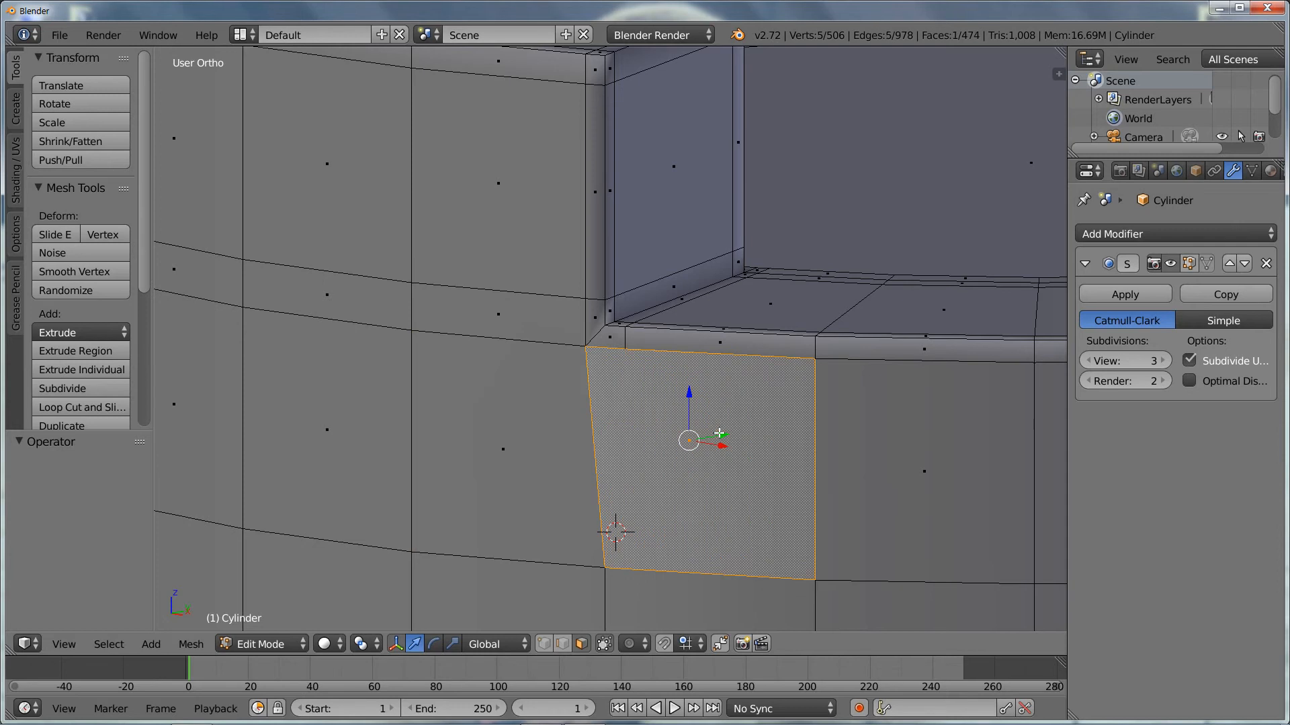
Step: In vertex selection, try moving the extra vertex beside the notch's lower front corner outward with global Z locked
middle_drag(624, 330, 594, 346)
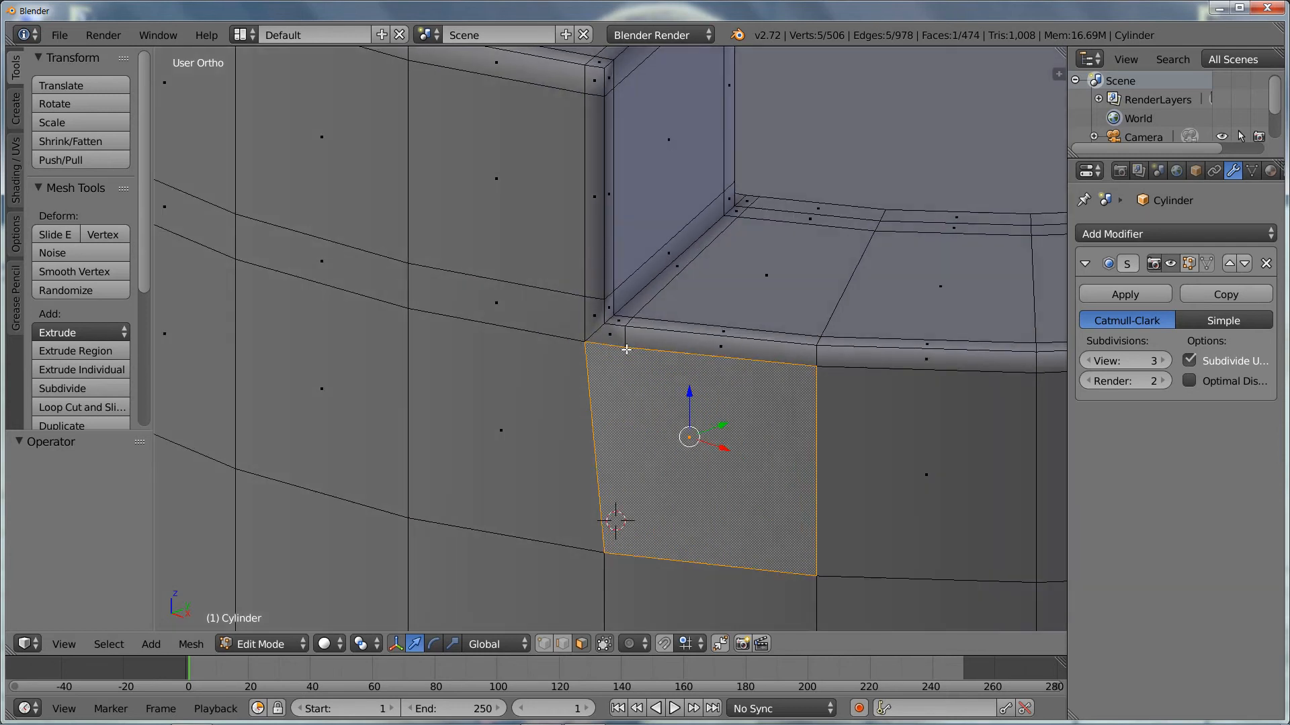
key(ctrl+Tab)
click(610, 314)
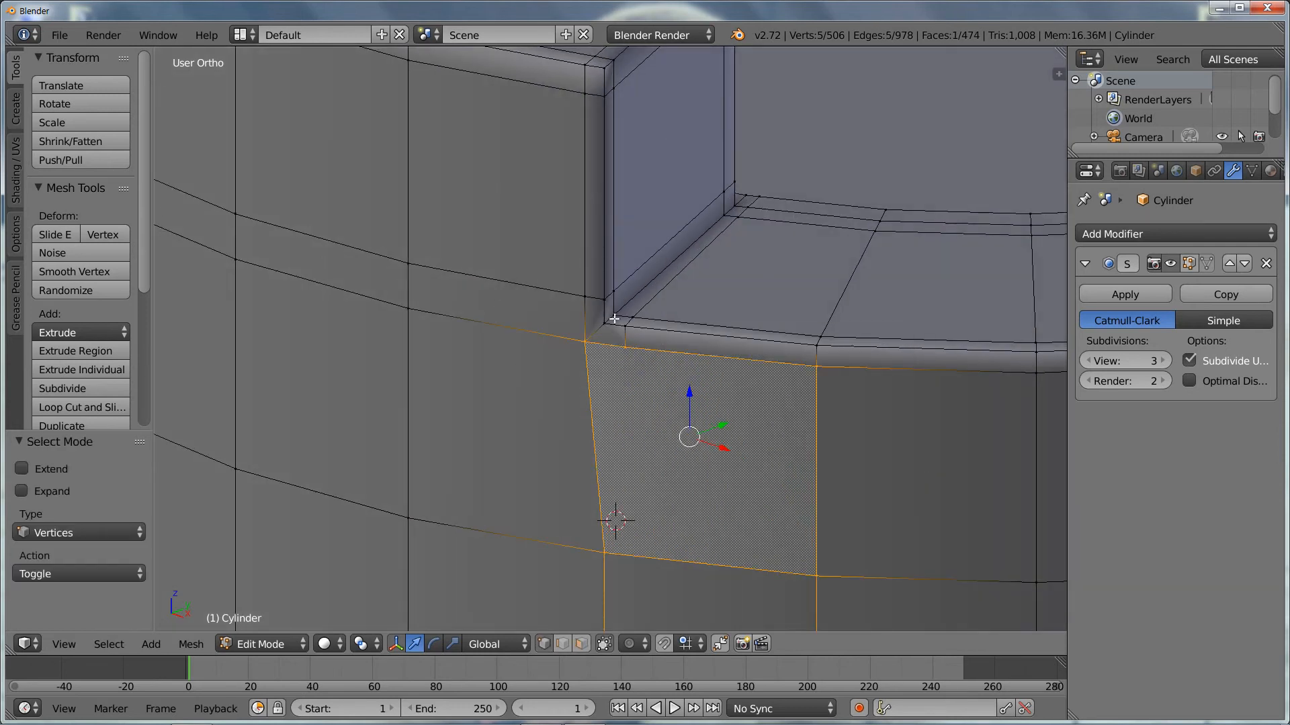
right_click(626, 346)
middle_drag(626, 347, 675, 397)
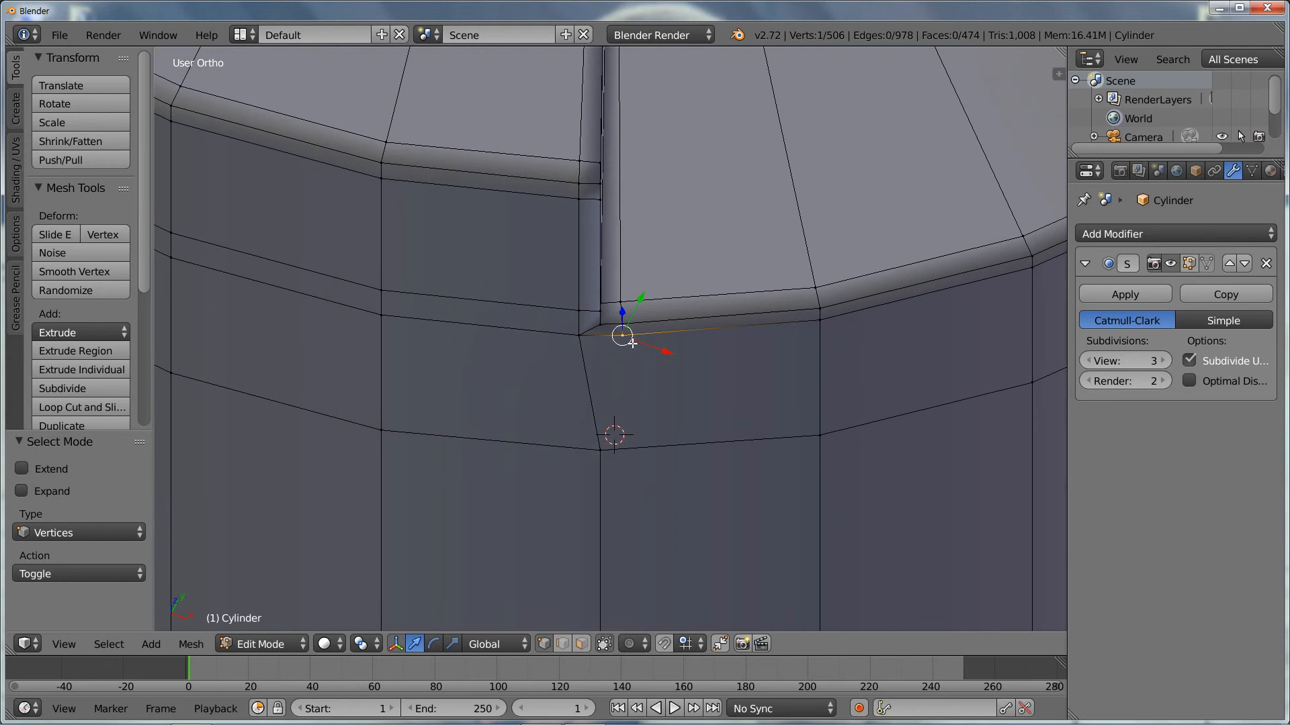
key(g)
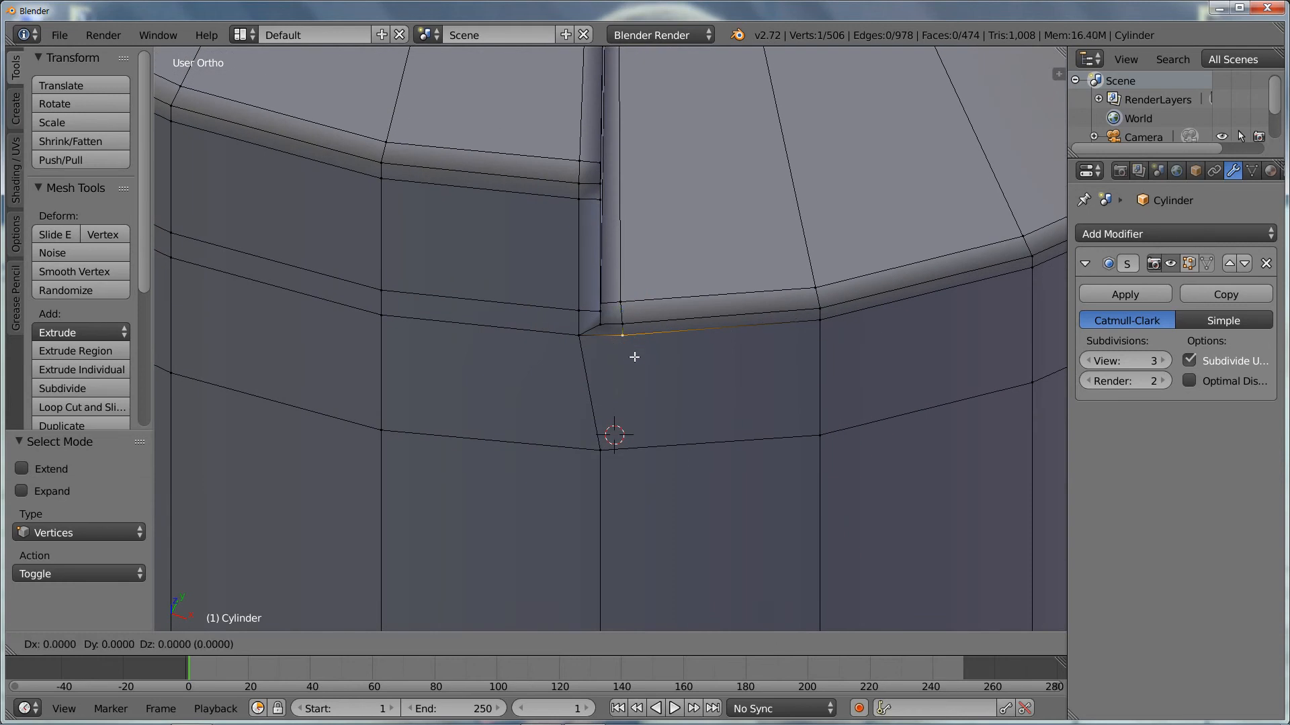
key(shift+z)
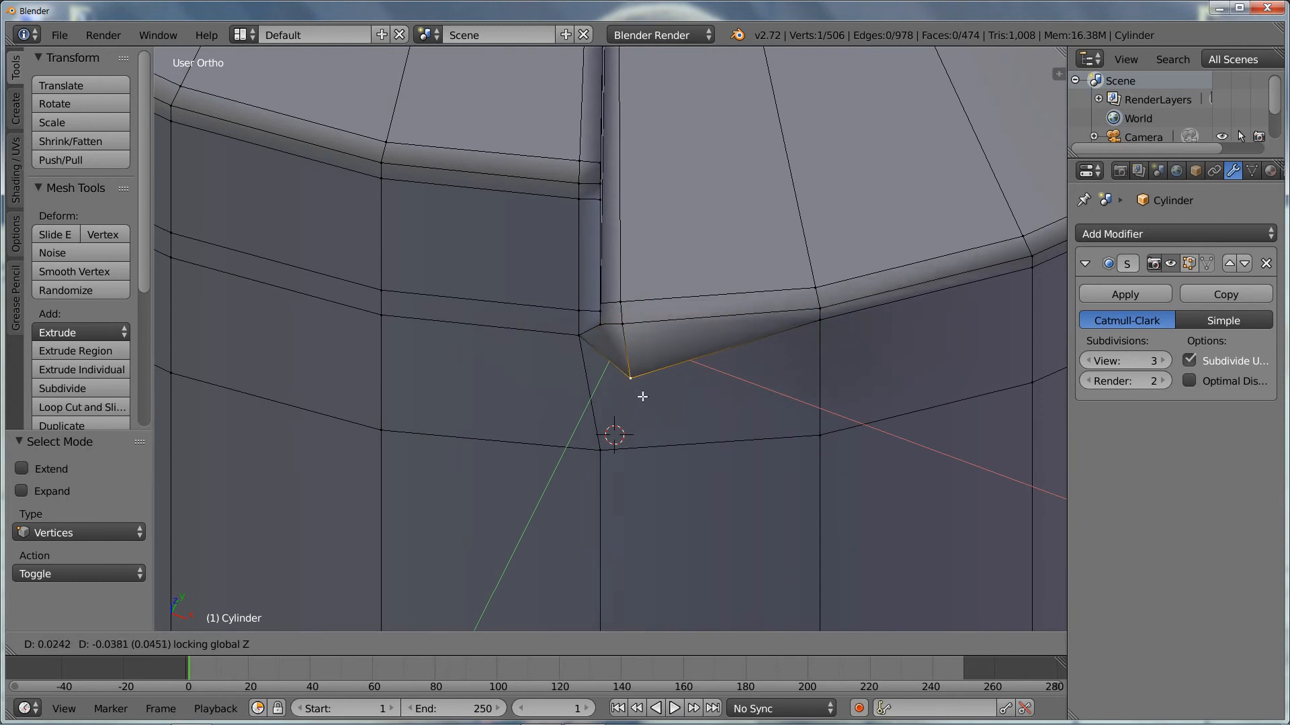
click(629, 346)
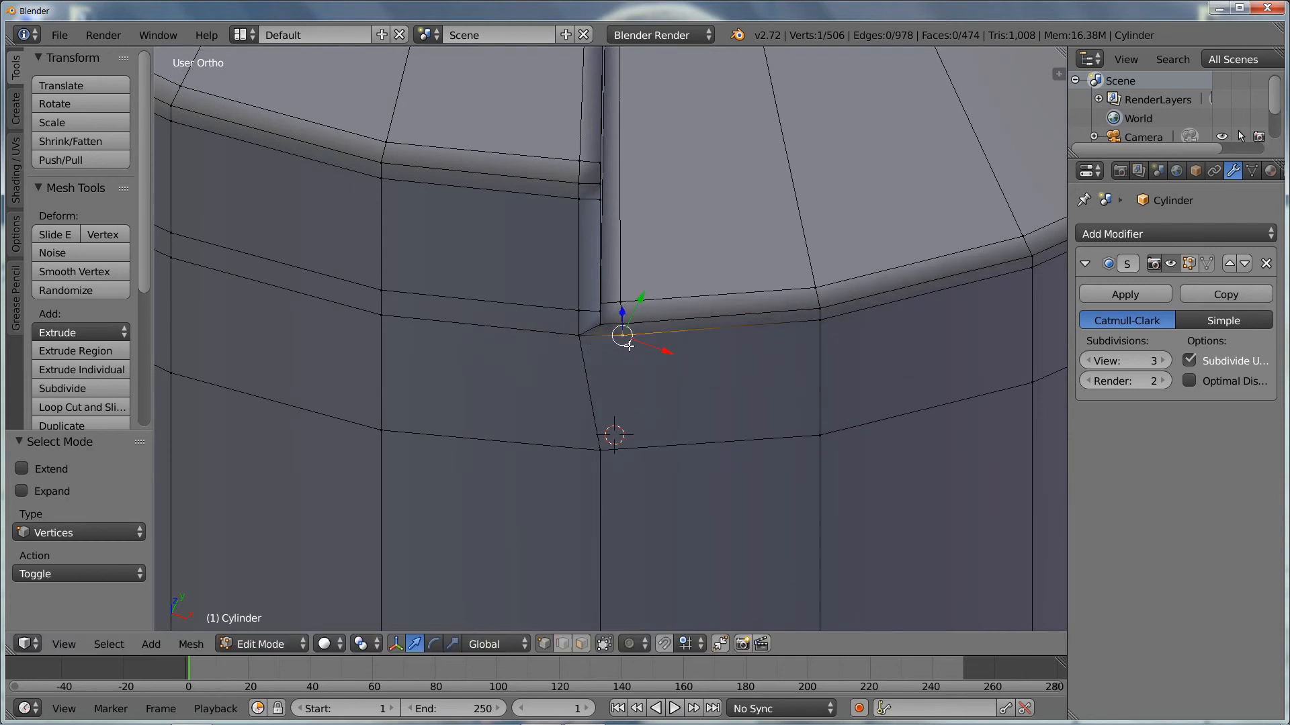
Step: Add the adjacent vertex on the notch's lower lip to the selection and inspect the smoothed corner in object mode
middle_drag(693, 343, 596, 249)
shift+right_click(626, 334)
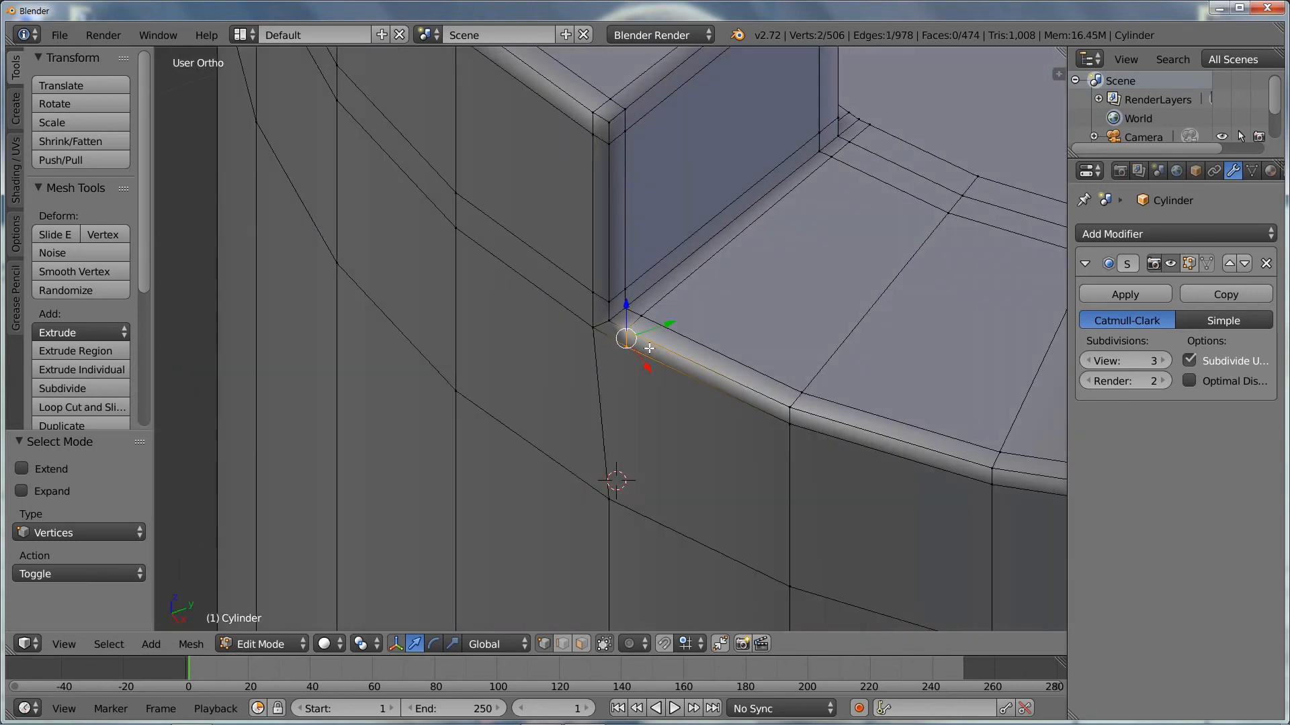
middle_drag(613, 338, 639, 299)
key(Tab)
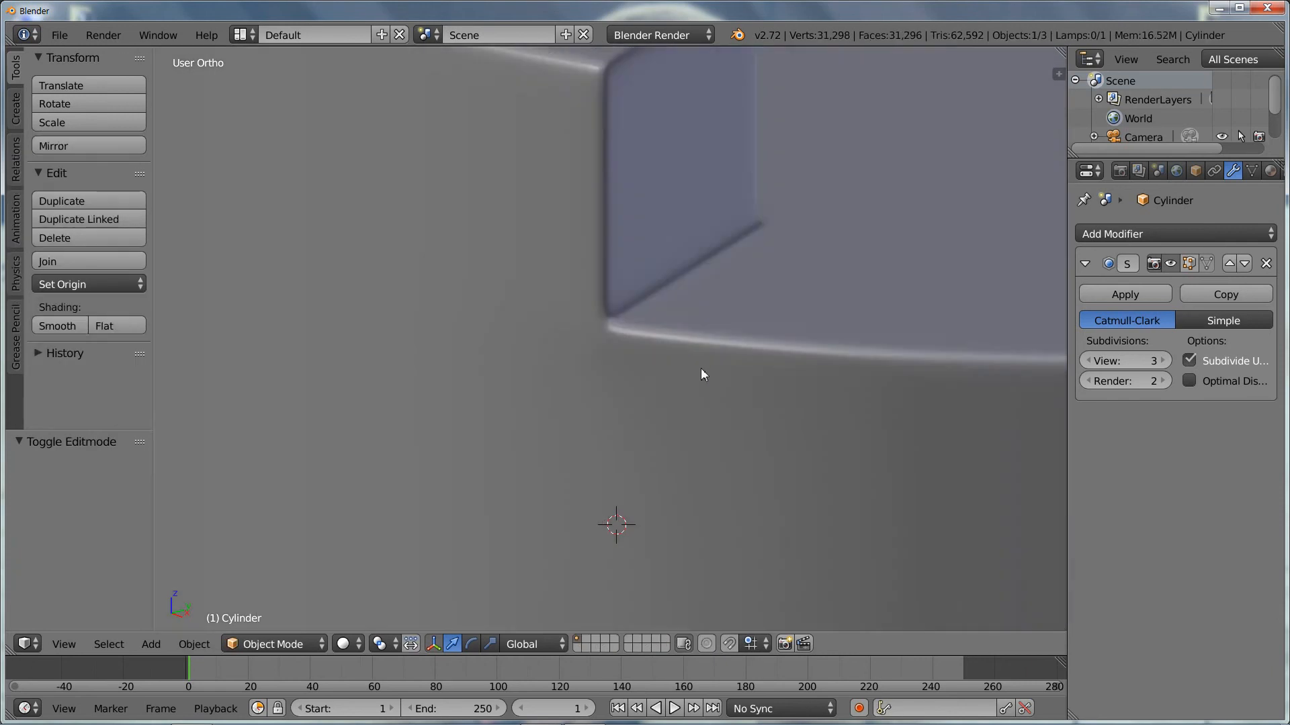
middle_drag(700, 369, 707, 312)
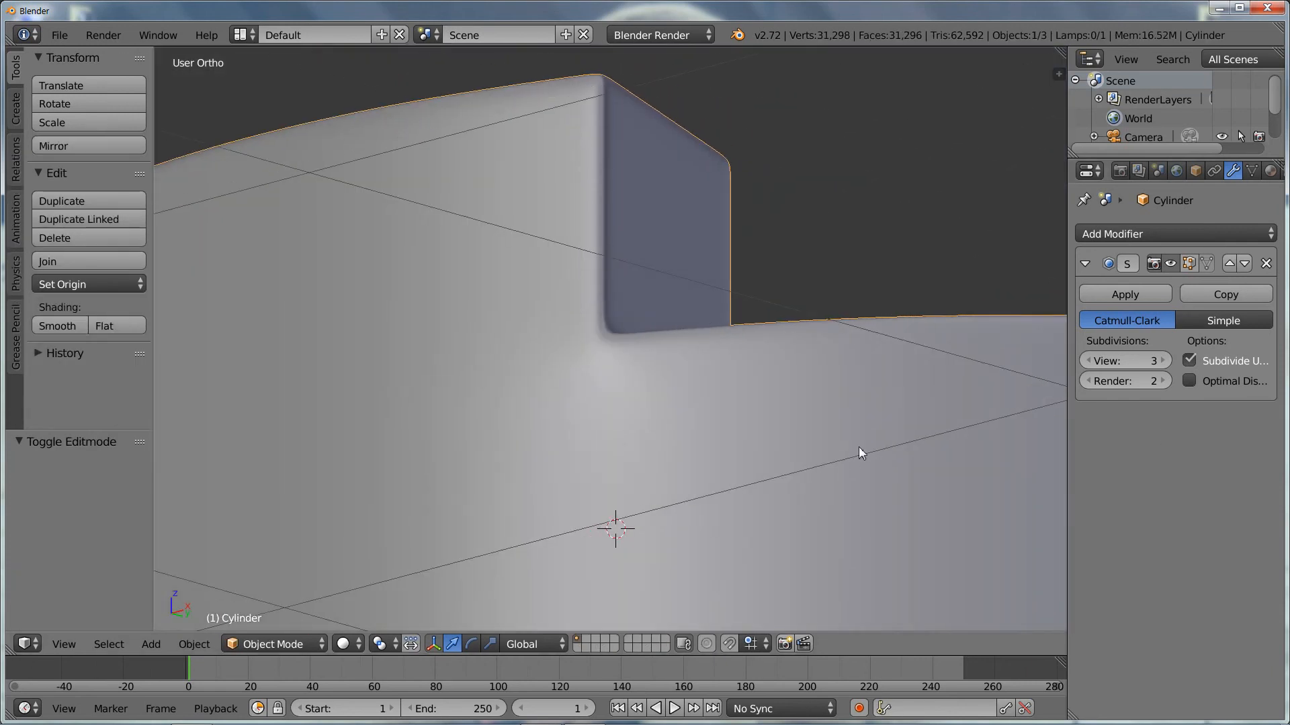
Step: Enable Matcap shading in the viewport, choose the glossy red matcap and examine reflections around the notch corner and the whole rim
key(n)
scroll(917, 482, down, 5)
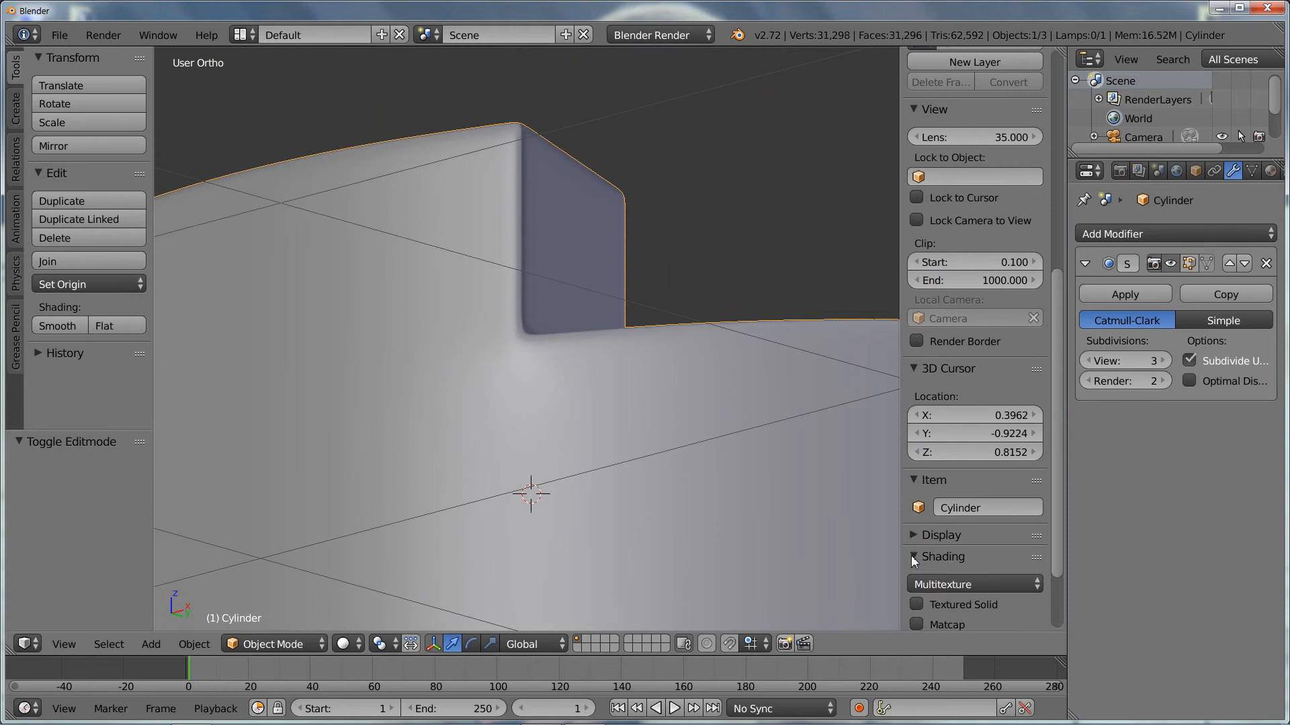
click(912, 556)
click(925, 525)
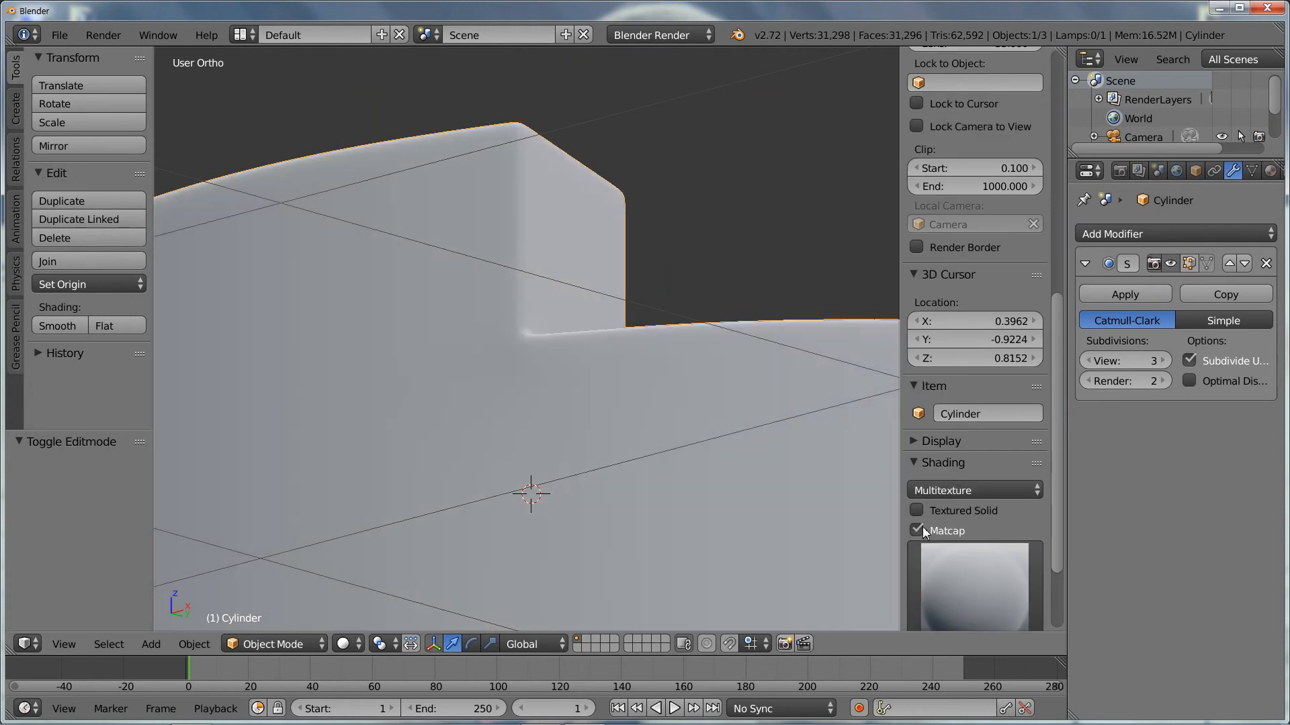
click(946, 584)
click(695, 393)
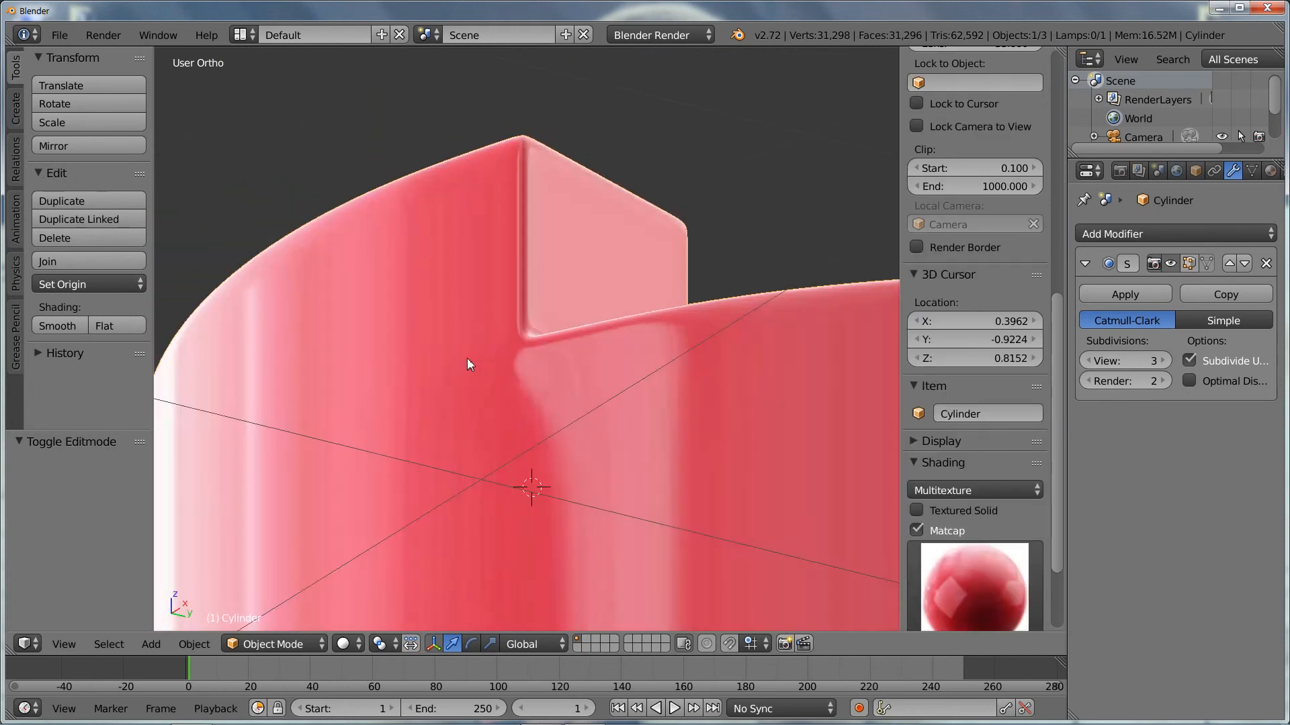
middle_drag(468, 363, 459, 423)
scroll(462, 413, down, 7)
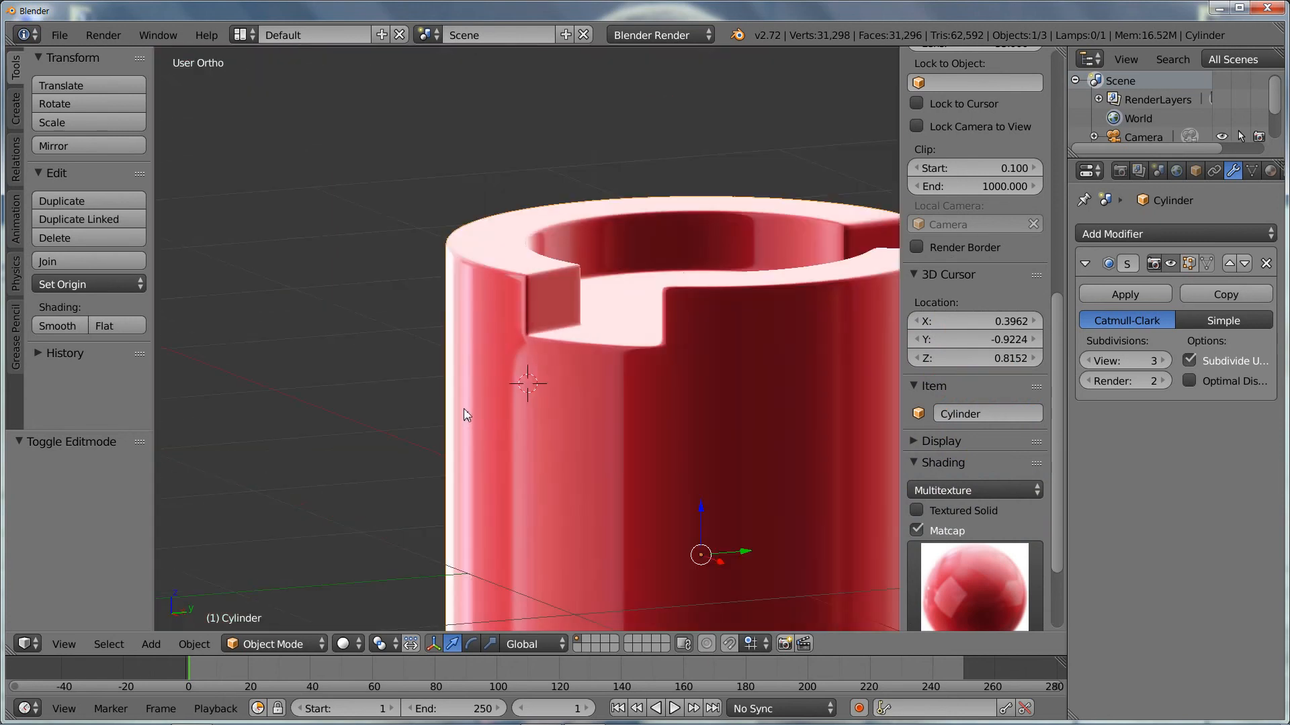
Step: Examine the red matcap reflections around the notch's lower corners and the rim from several sides, close up and at a distance
middle_drag(528, 319, 424, 393)
middle_drag(523, 391, 472, 333)
scroll(518, 357, up, 8)
middle_drag(367, 345, 366, 348)
scroll(436, 355, down, 10)
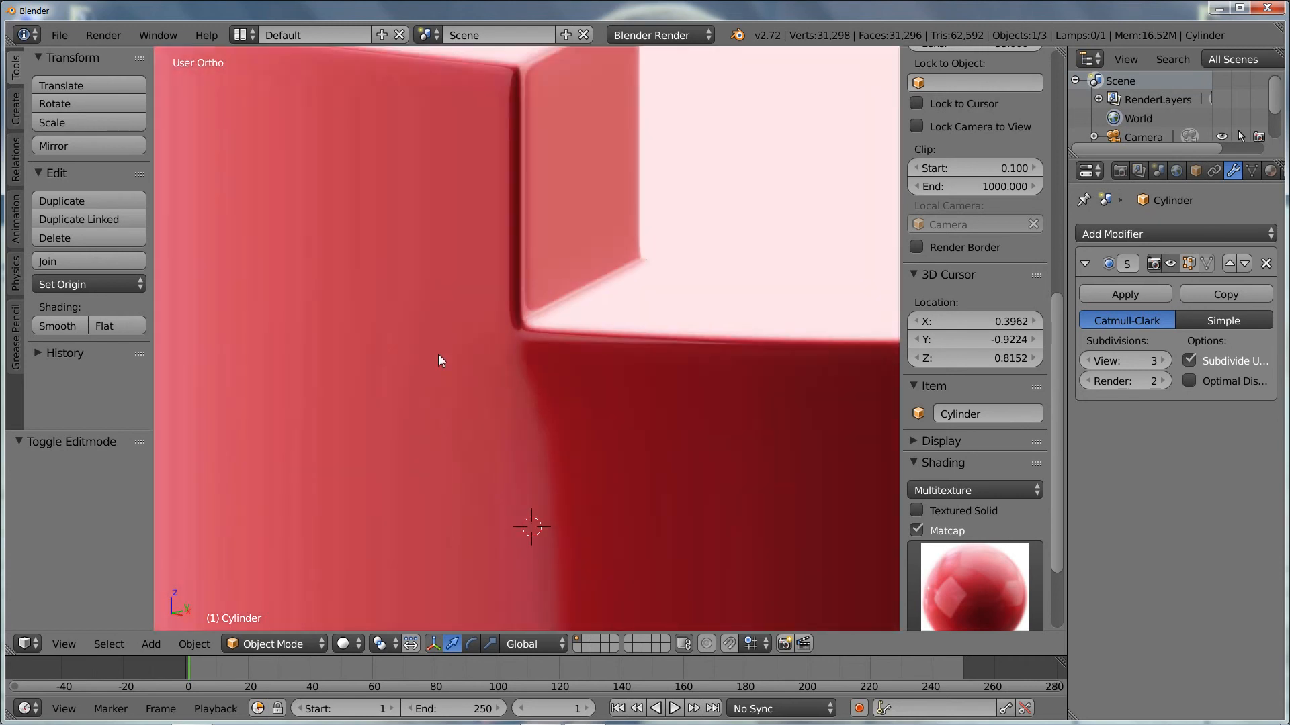
middle_drag(575, 369, 536, 360)
scroll(659, 356, down, 3)
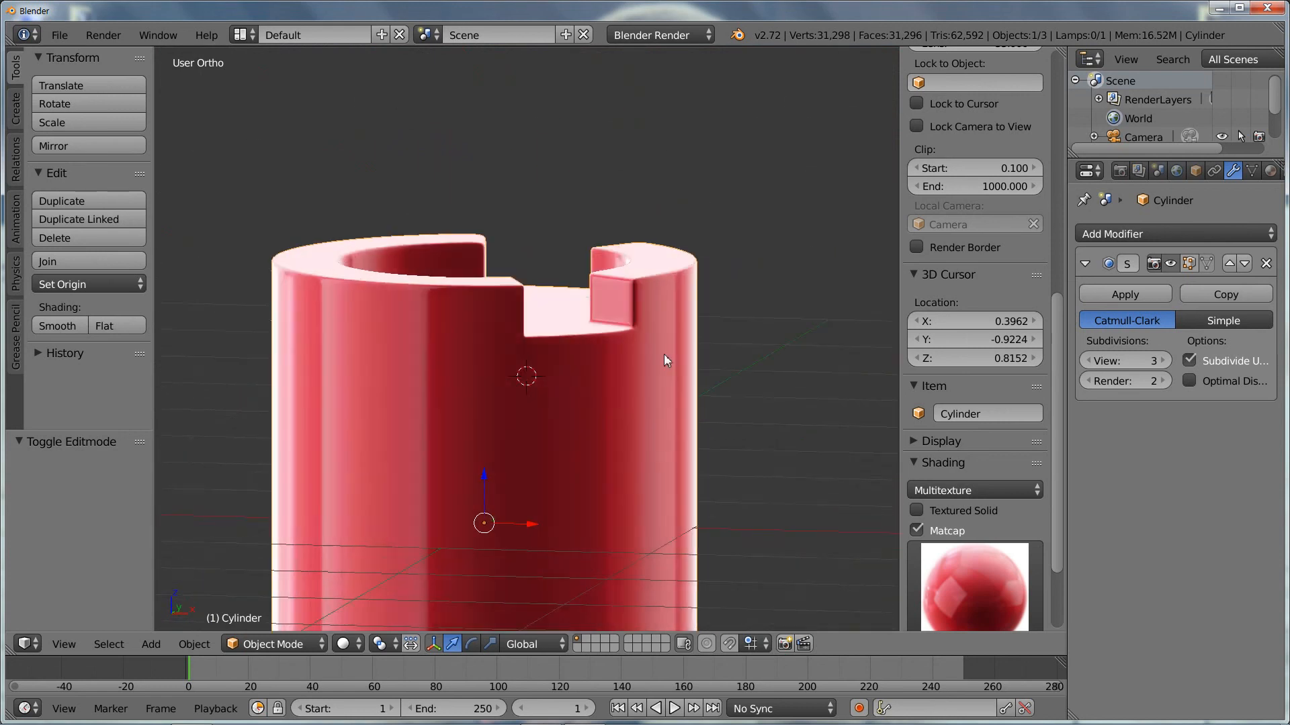
middle_drag(659, 356, 679, 391)
scroll(521, 351, up, 8)
scroll(484, 353, down, 5)
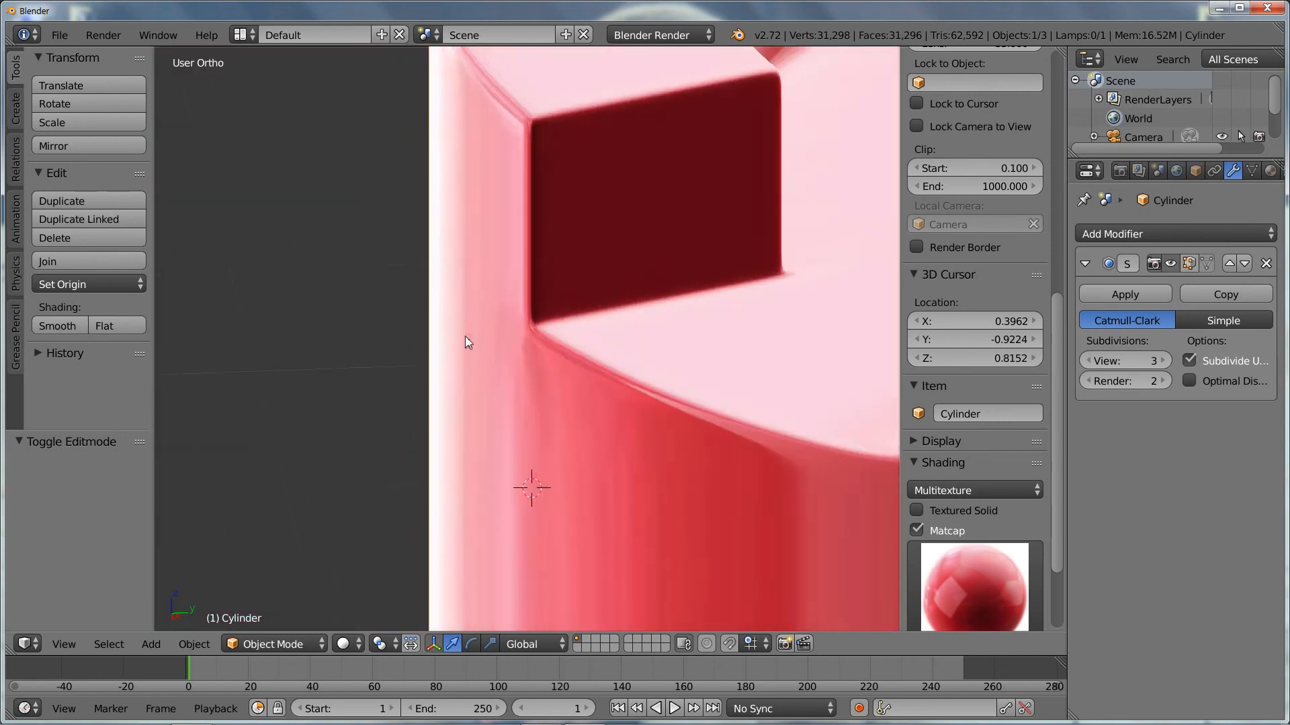
middle_drag(466, 340, 621, 303)
scroll(526, 319, up, 5)
scroll(621, 303, down, 9)
middle_drag(532, 307, 529, 345)
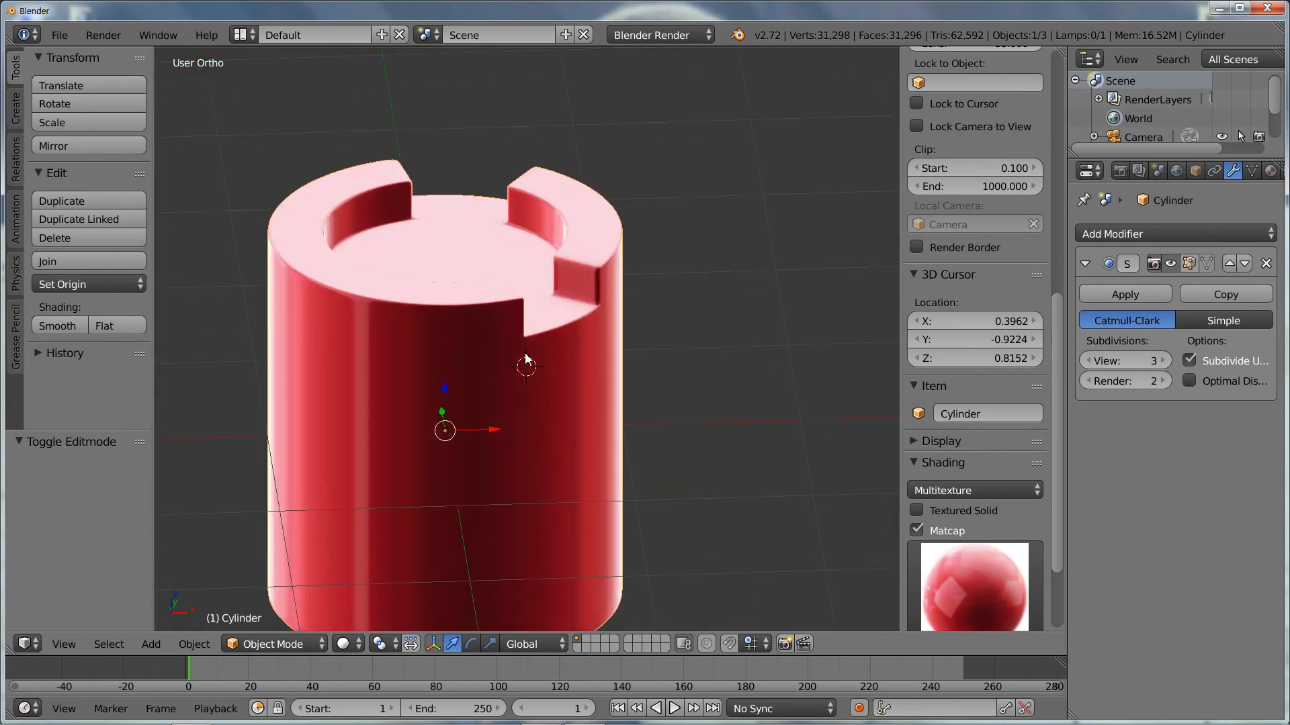
scroll(529, 345, up, 4)
Step: Try the pale grey matcap on the cylinder, and turn Matcap shading off to inspect the notch in standard solid shading
click(998, 604)
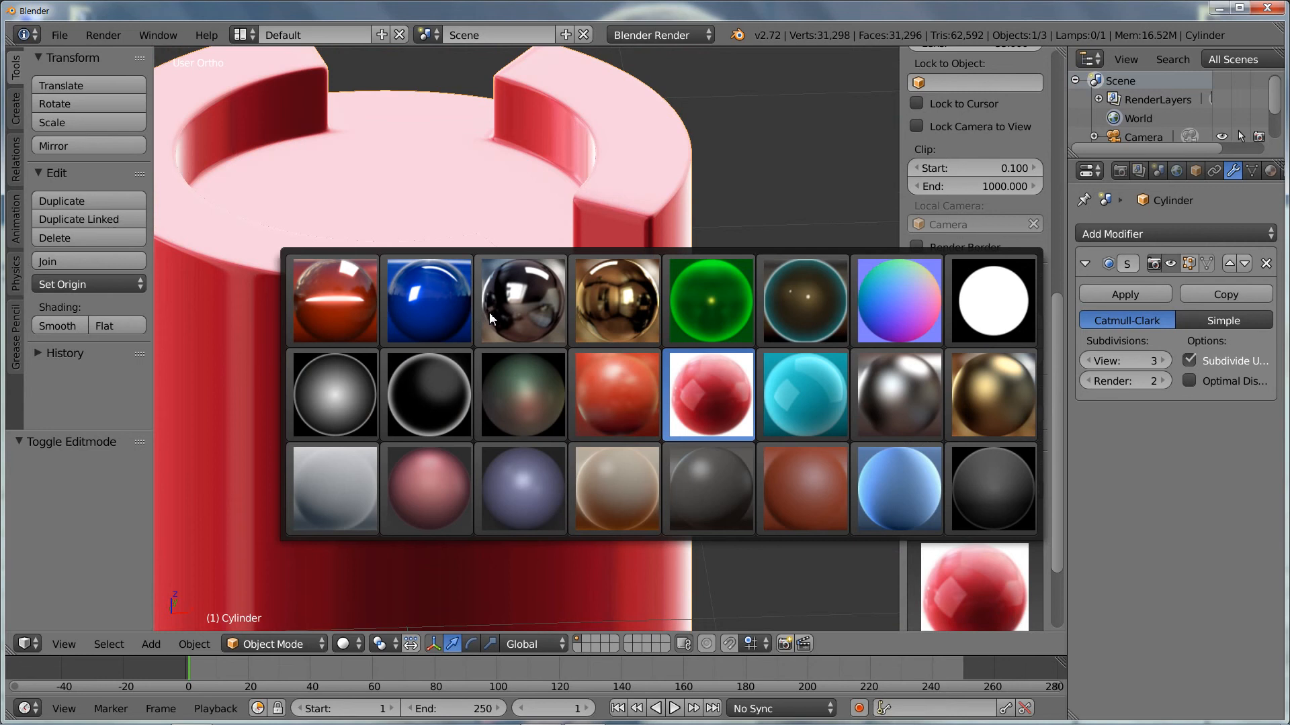
click(336, 485)
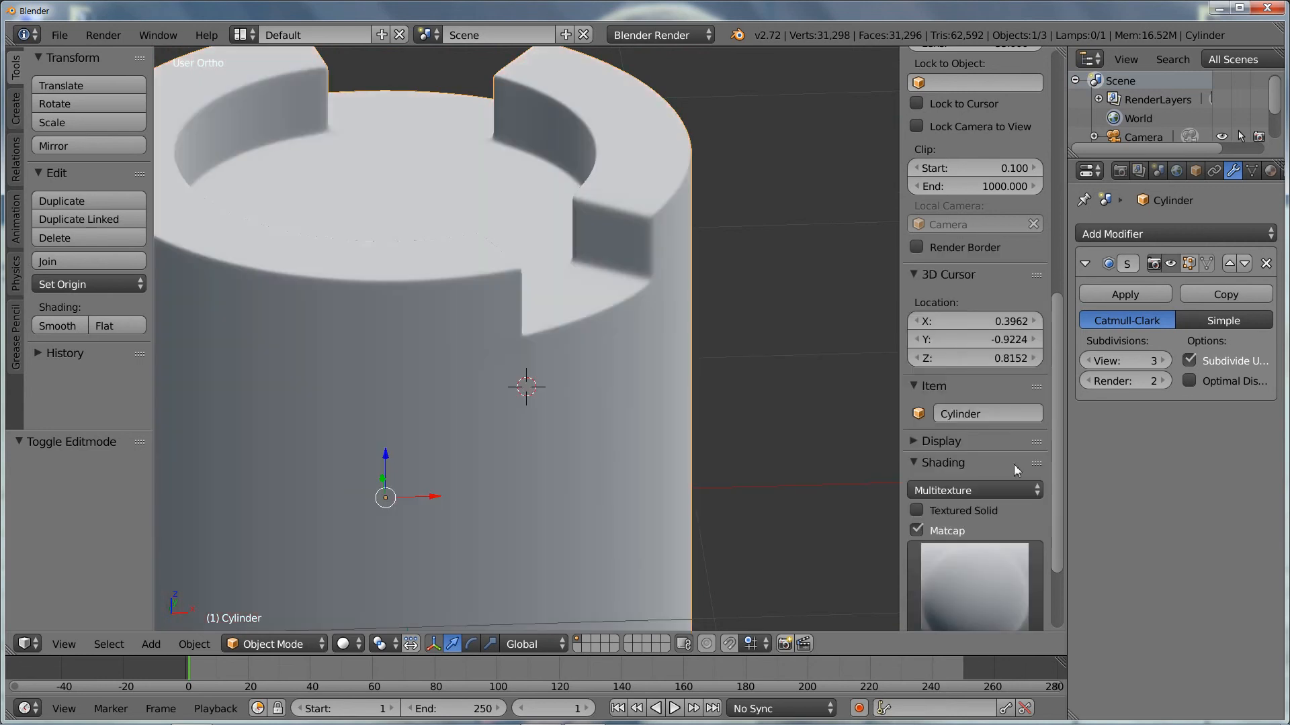
click(917, 531)
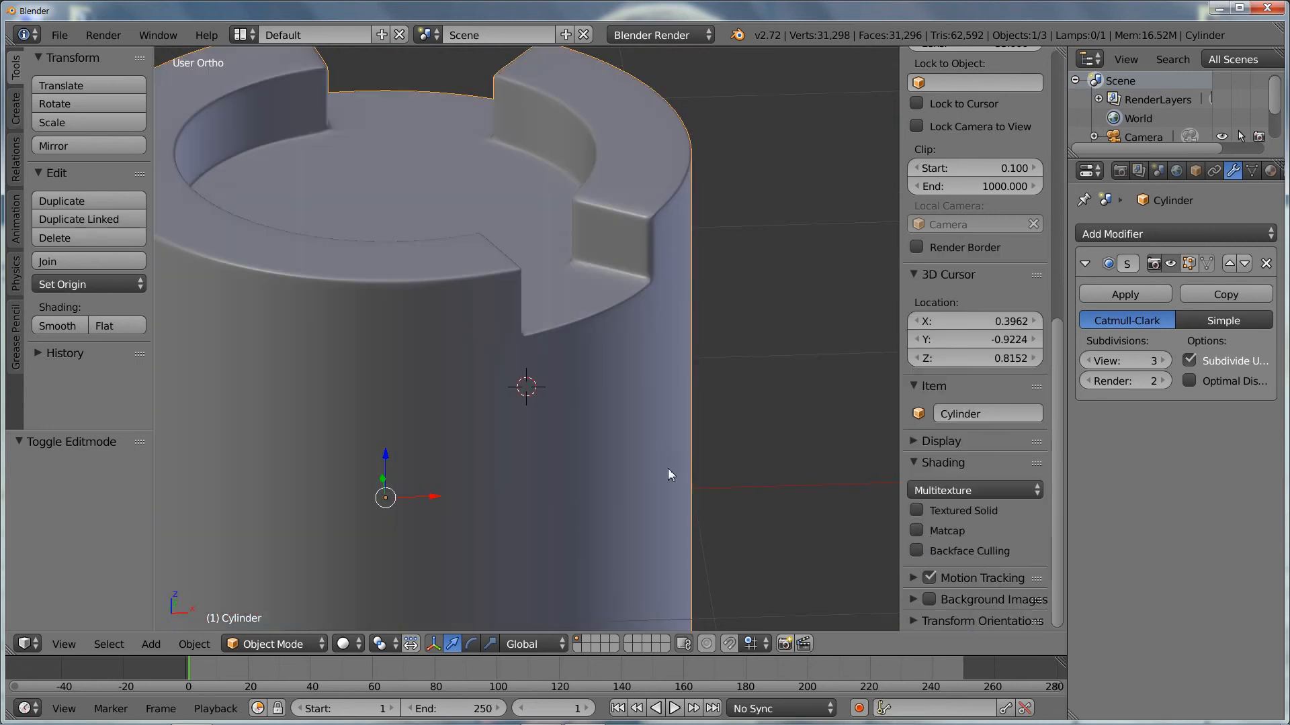
mouse_move(668, 468)
middle_down()
mouse_move(622, 389)
mouse_move(567, 381)
middle_up()
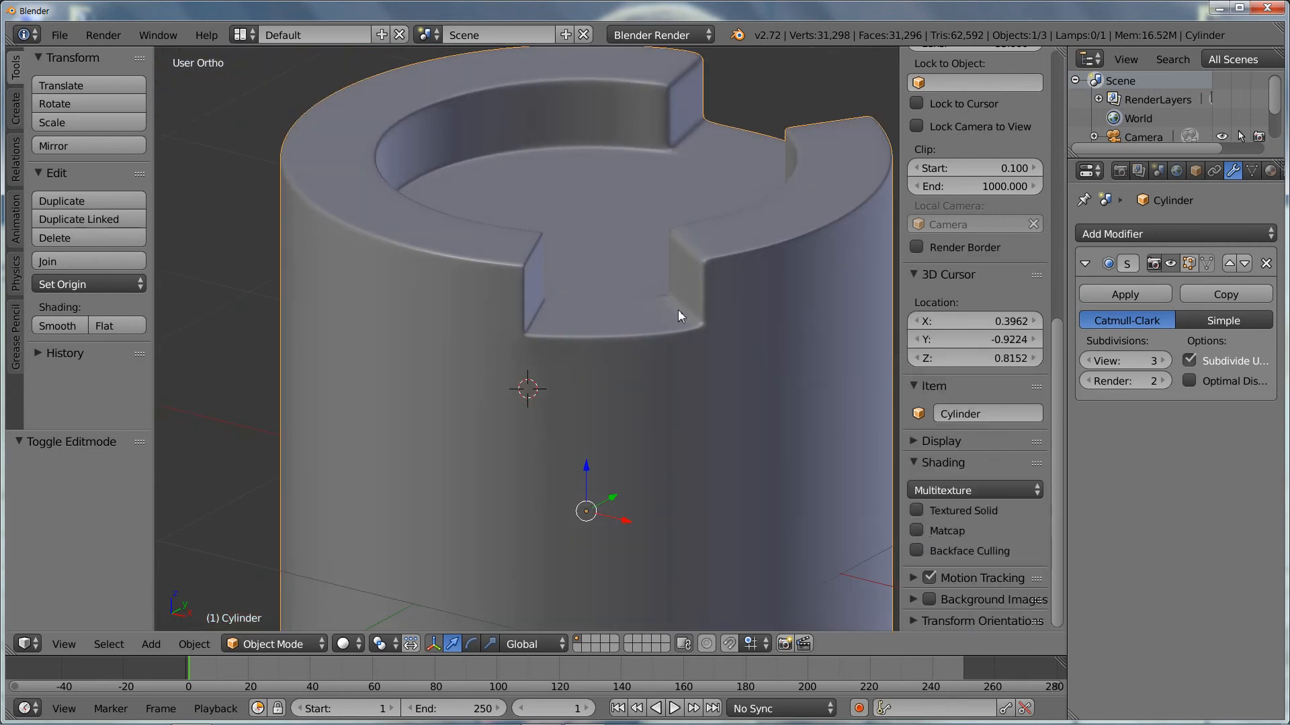
middle_drag(679, 309, 528, 341)
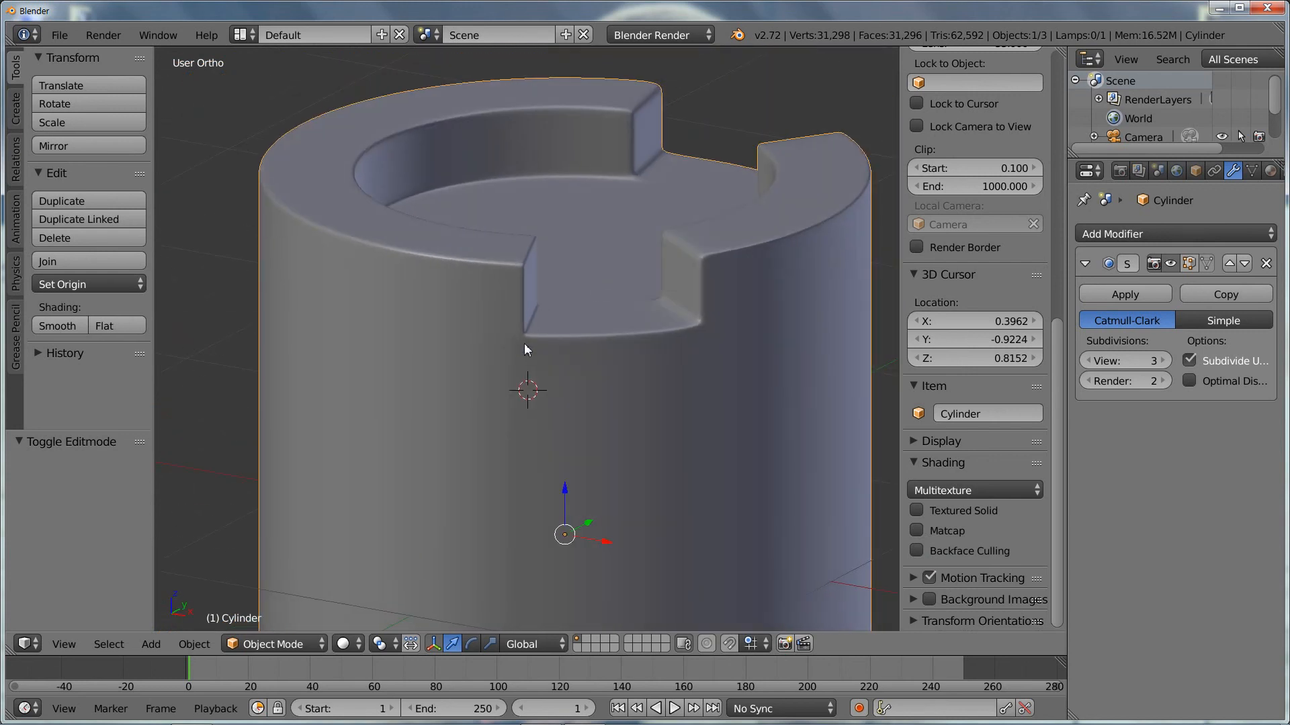
middle_drag(538, 232, 474, 361)
Step: Enter edit mode and examine the mesh topology around the notch's lower front corner
key(Tab)
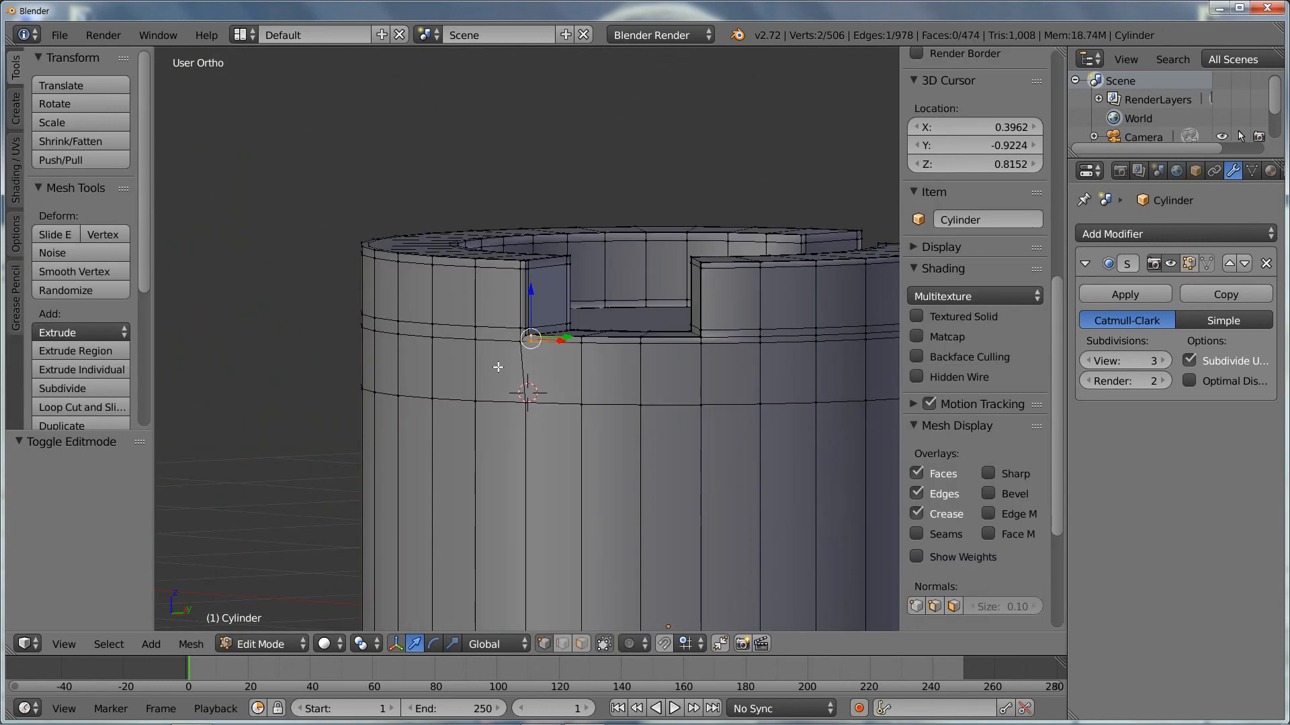
scroll(517, 374, up, 5)
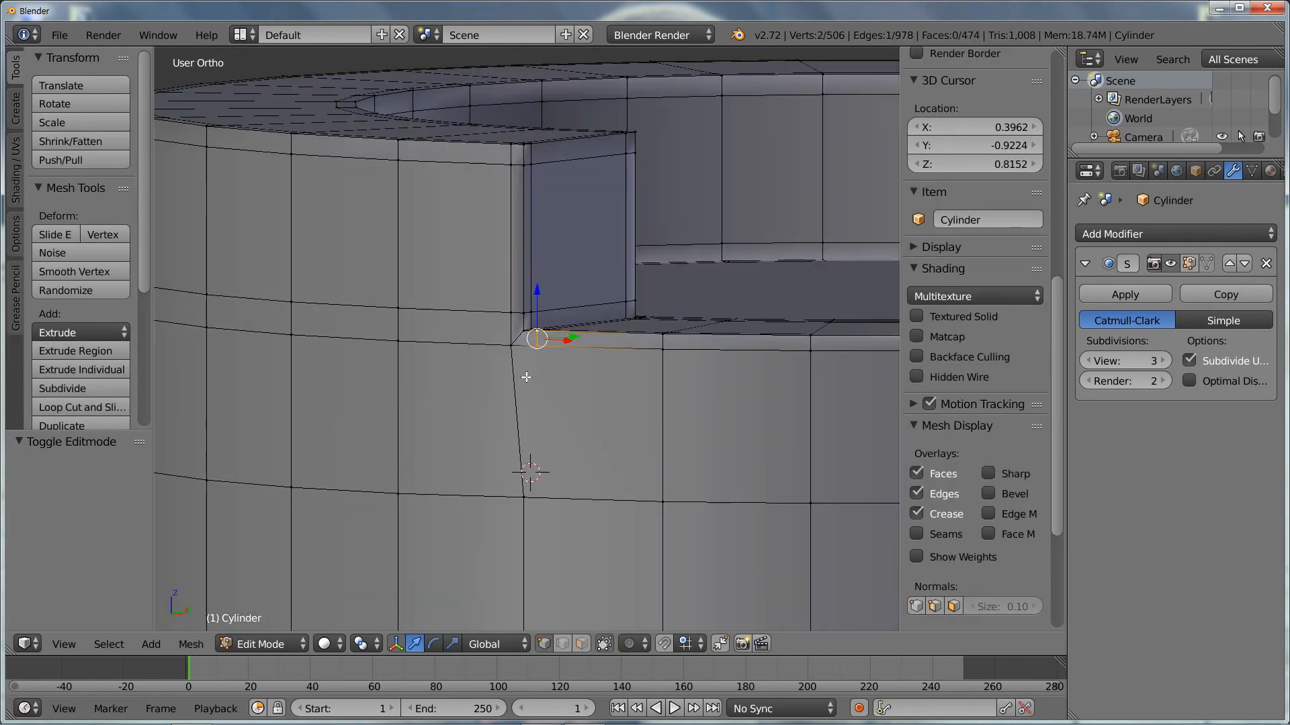
middle_drag(528, 126, 513, 155)
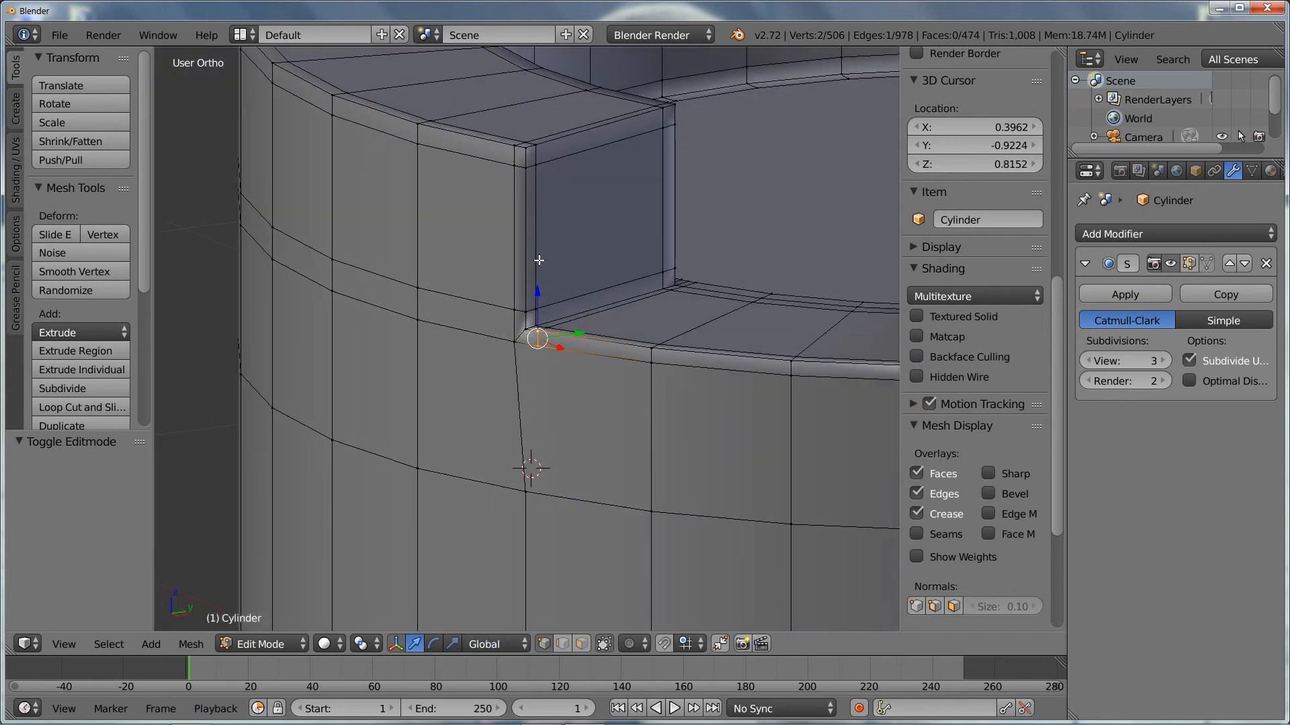
middle_drag(548, 335, 542, 303)
scroll(564, 387, down, 6)
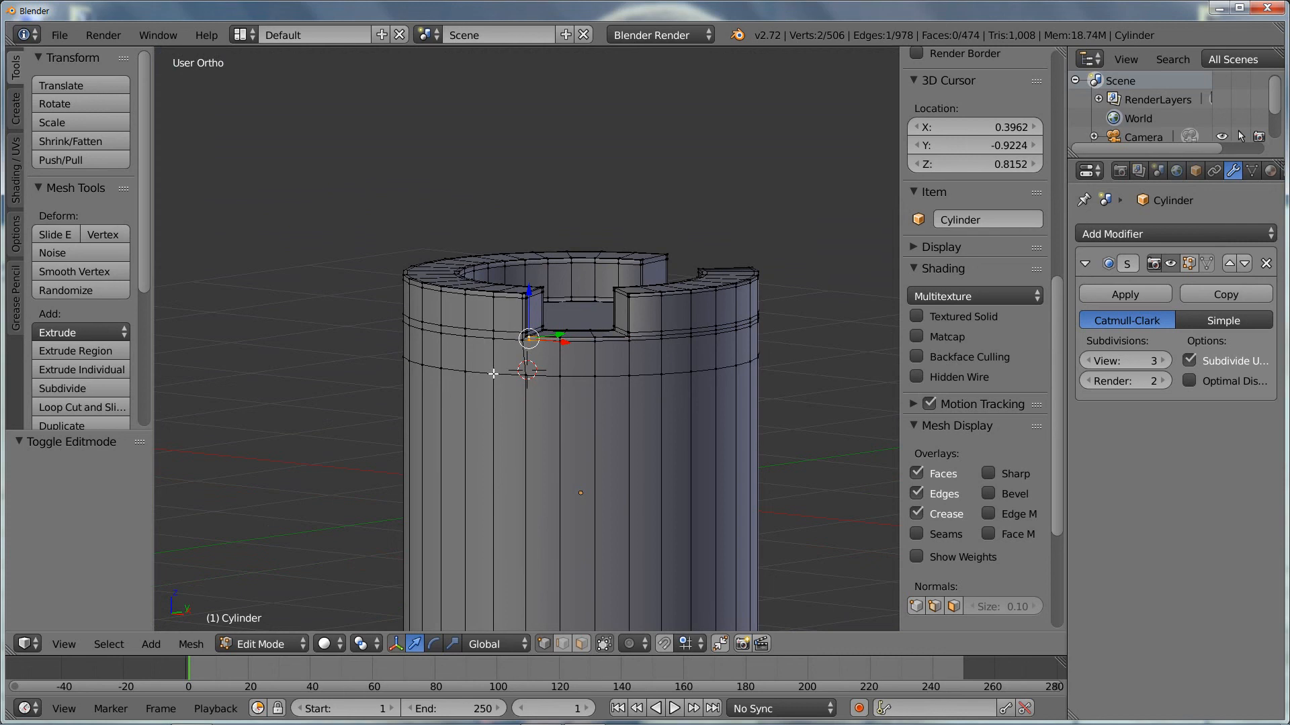
Step: Highlight the horizontal edge loop encircling the cylinder below the notch to examine the supporting topology, and deselect everything
alt+shift+right_click(476, 373)
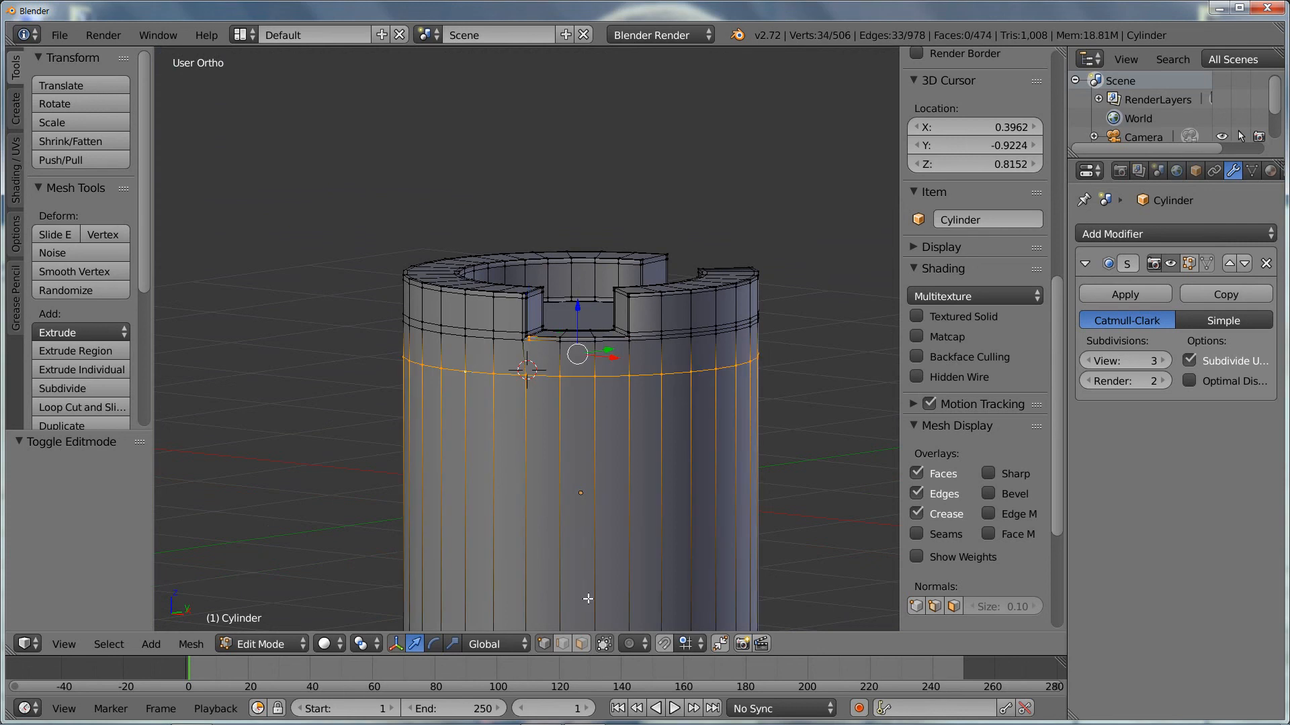
middle_drag(677, 369, 642, 375)
middle_drag(577, 351, 575, 361)
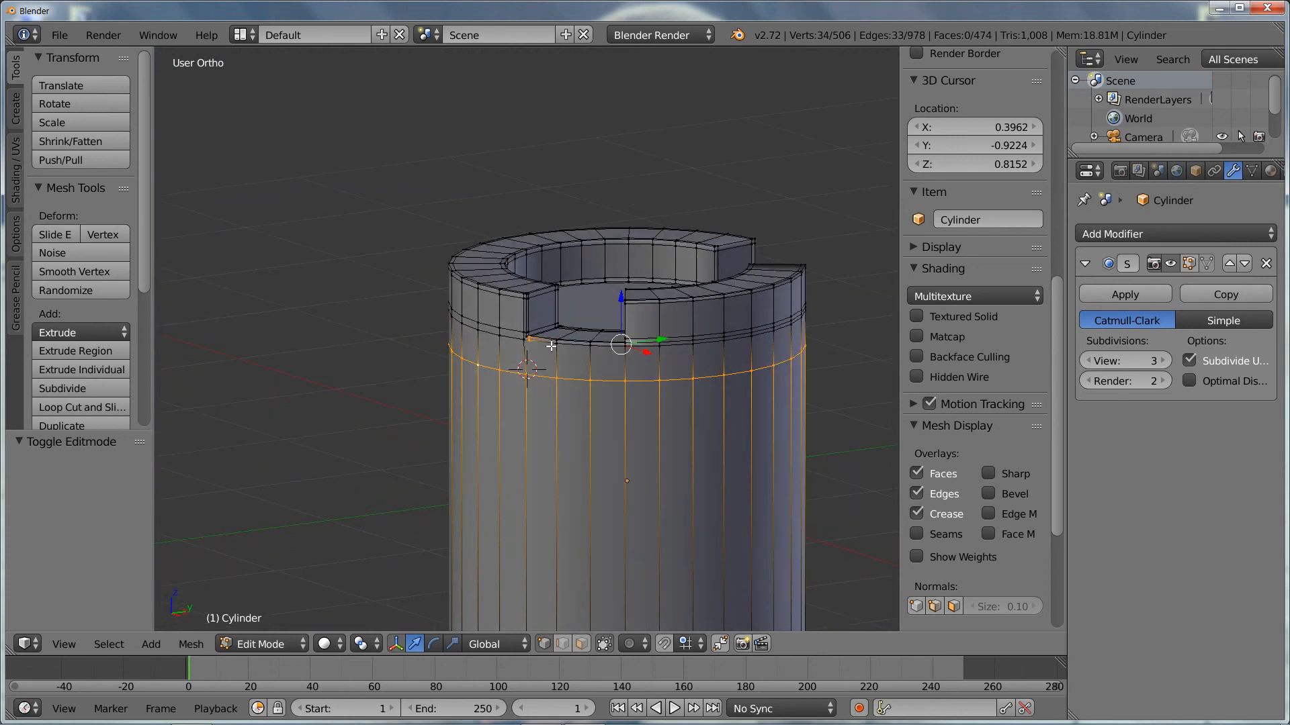
scroll(551, 346, up, 3)
scroll(550, 345, up, 2)
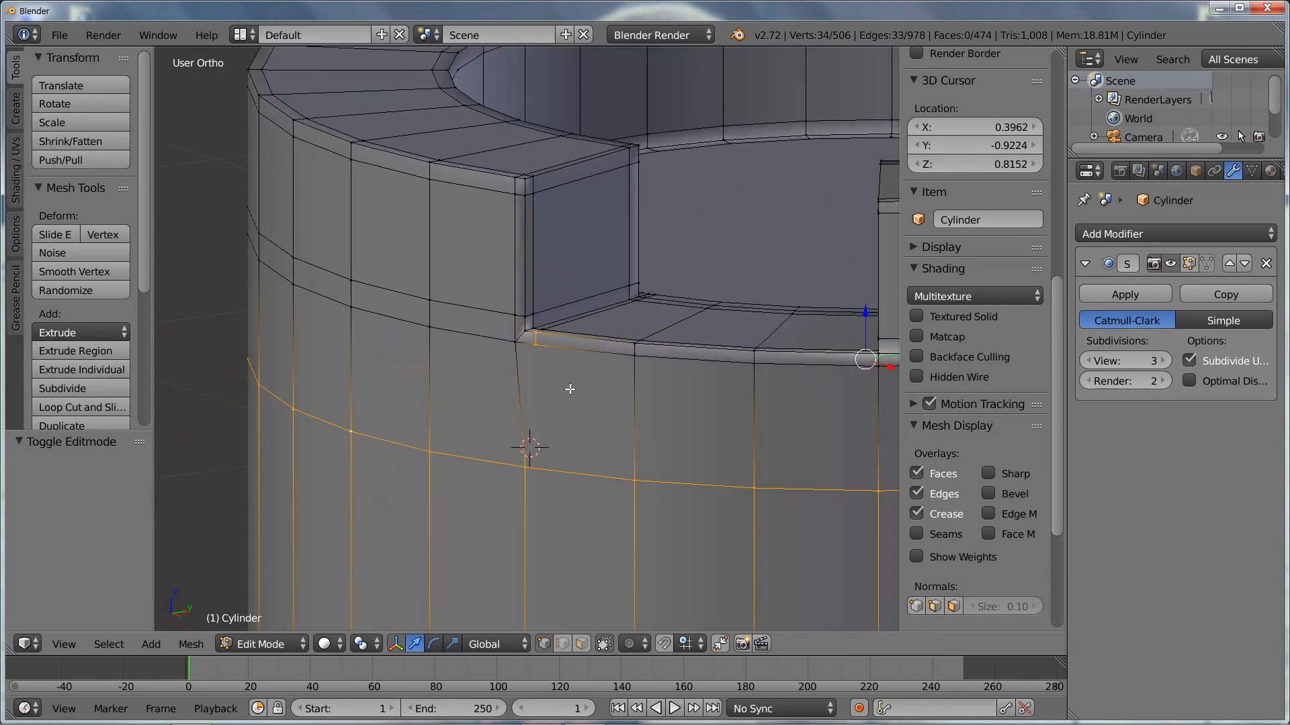
shift+middle_drag(540, 312, 609, 344)
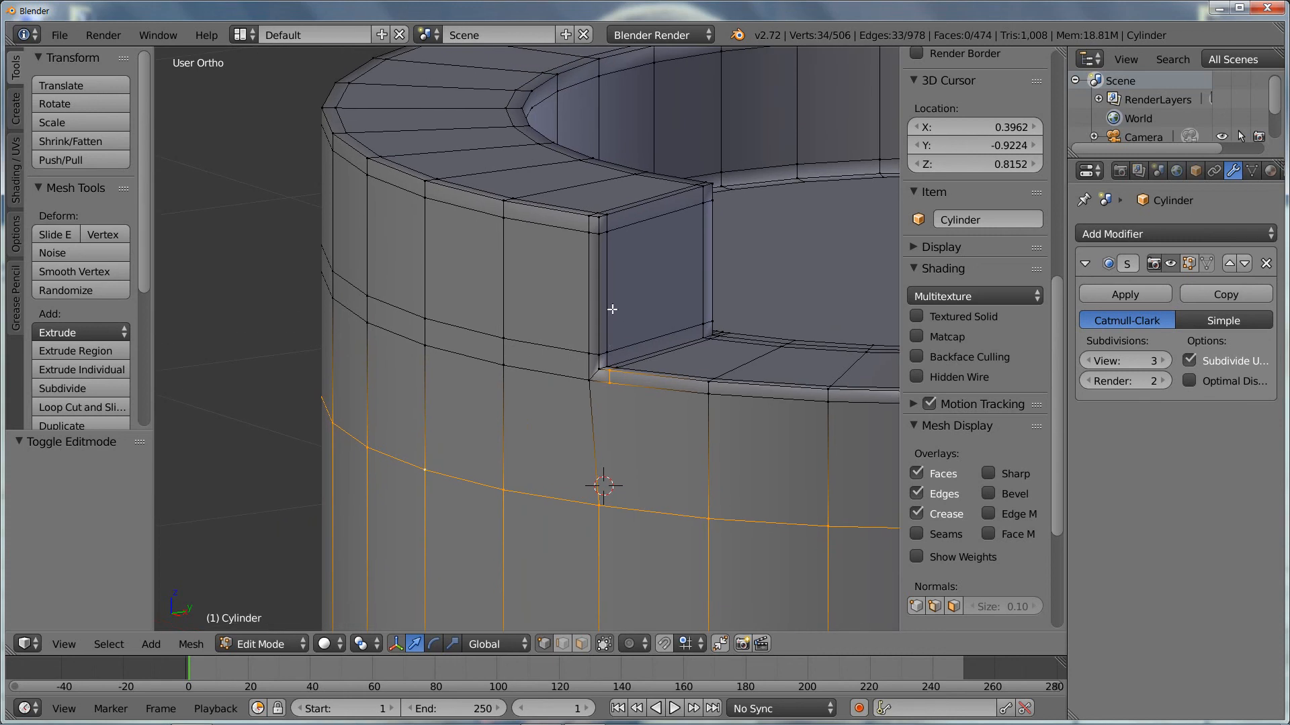
scroll(613, 309, up, 1)
key(a)
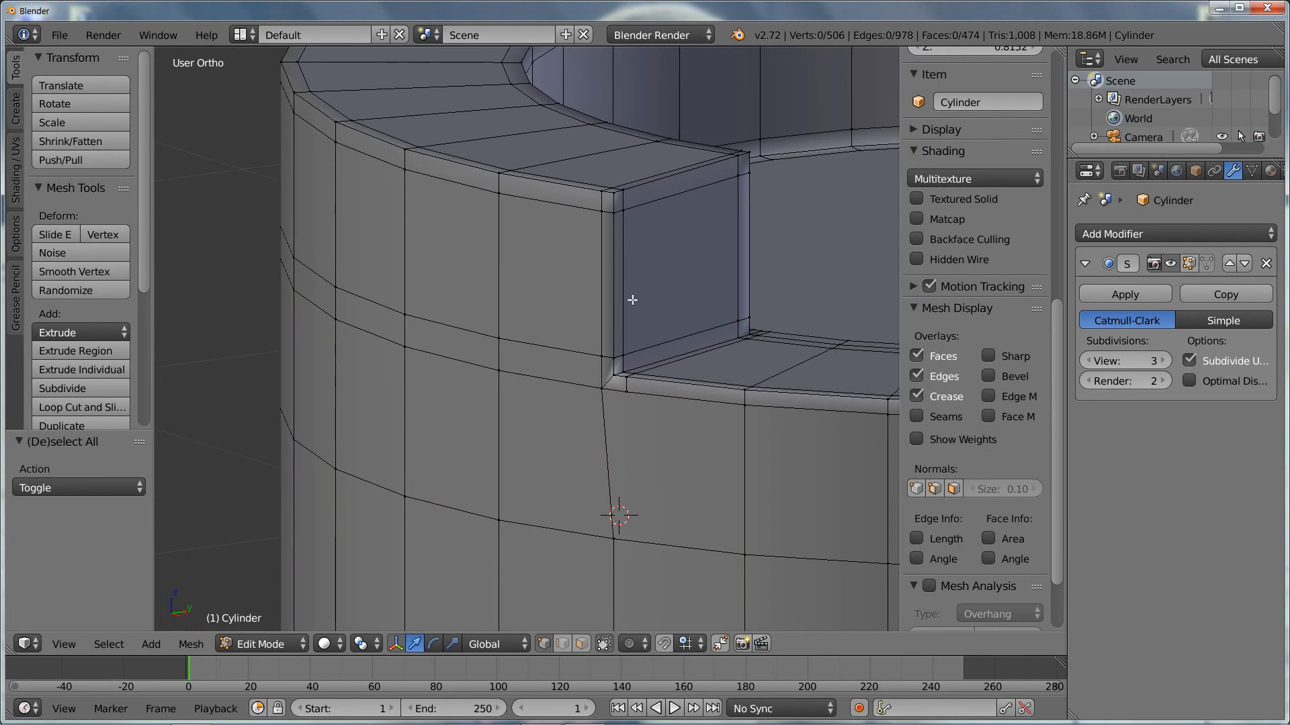
Step: Return to object mode and review the smoothed notch corner from below and above
shift+middle_drag(624, 311, 487, 348)
scroll(487, 348, down, 3)
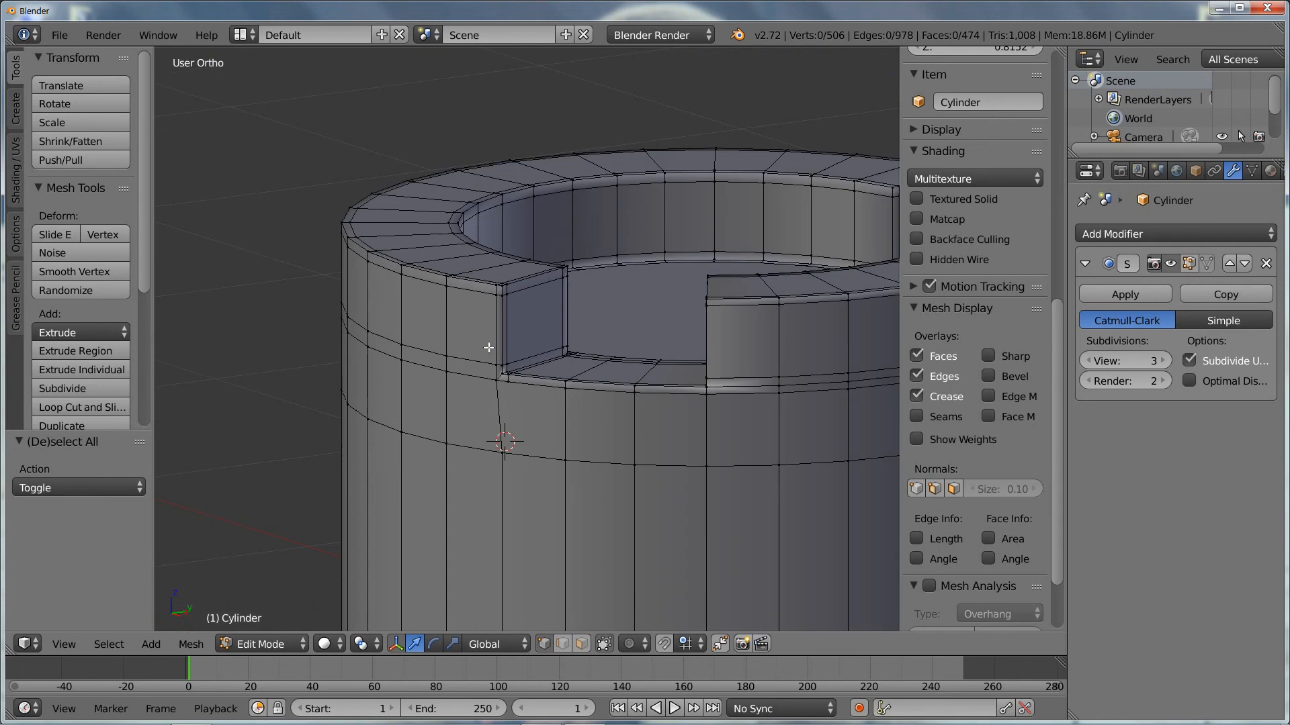
key(Tab)
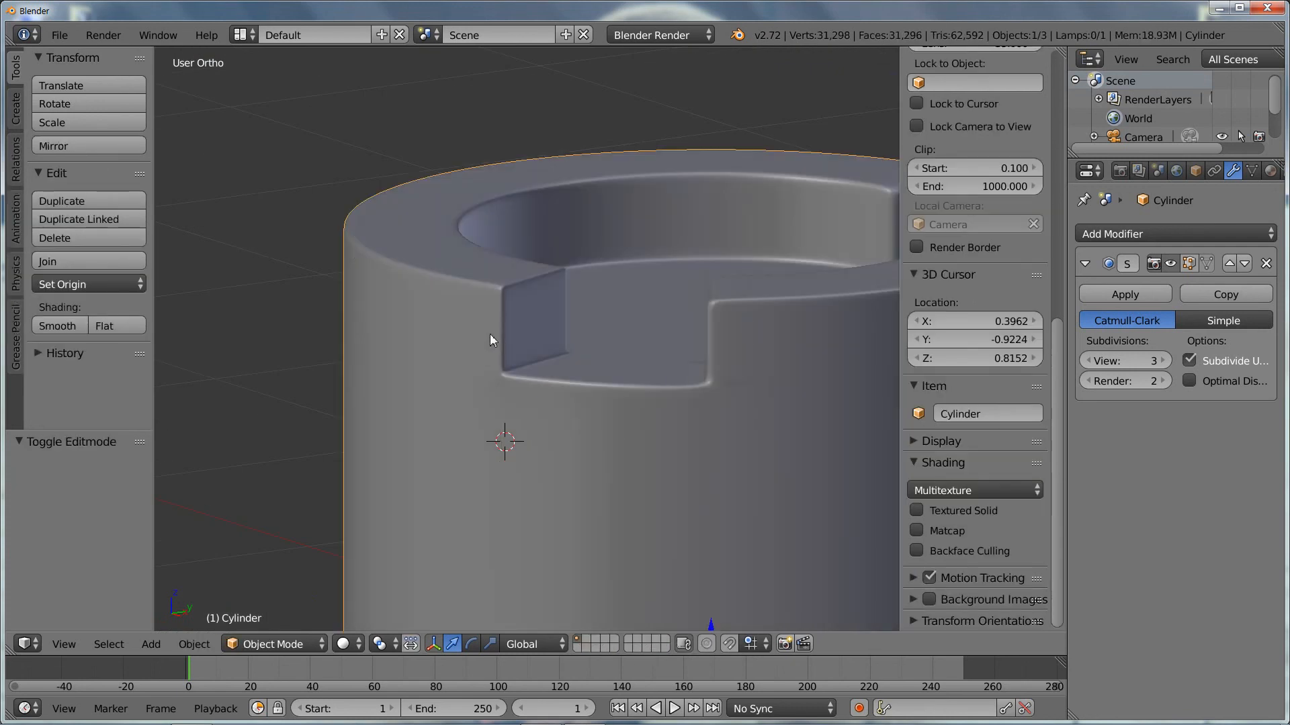
middle_drag(465, 339, 487, 310)
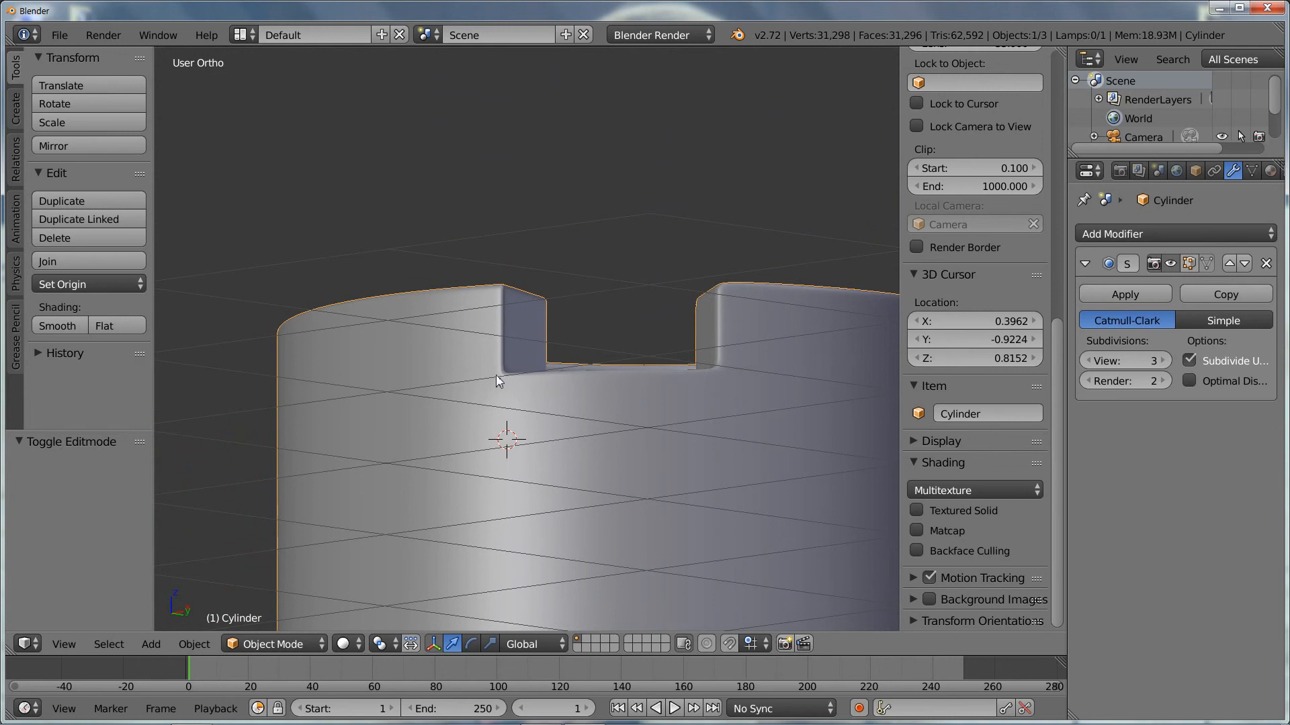
middle_drag(491, 385, 513, 427)
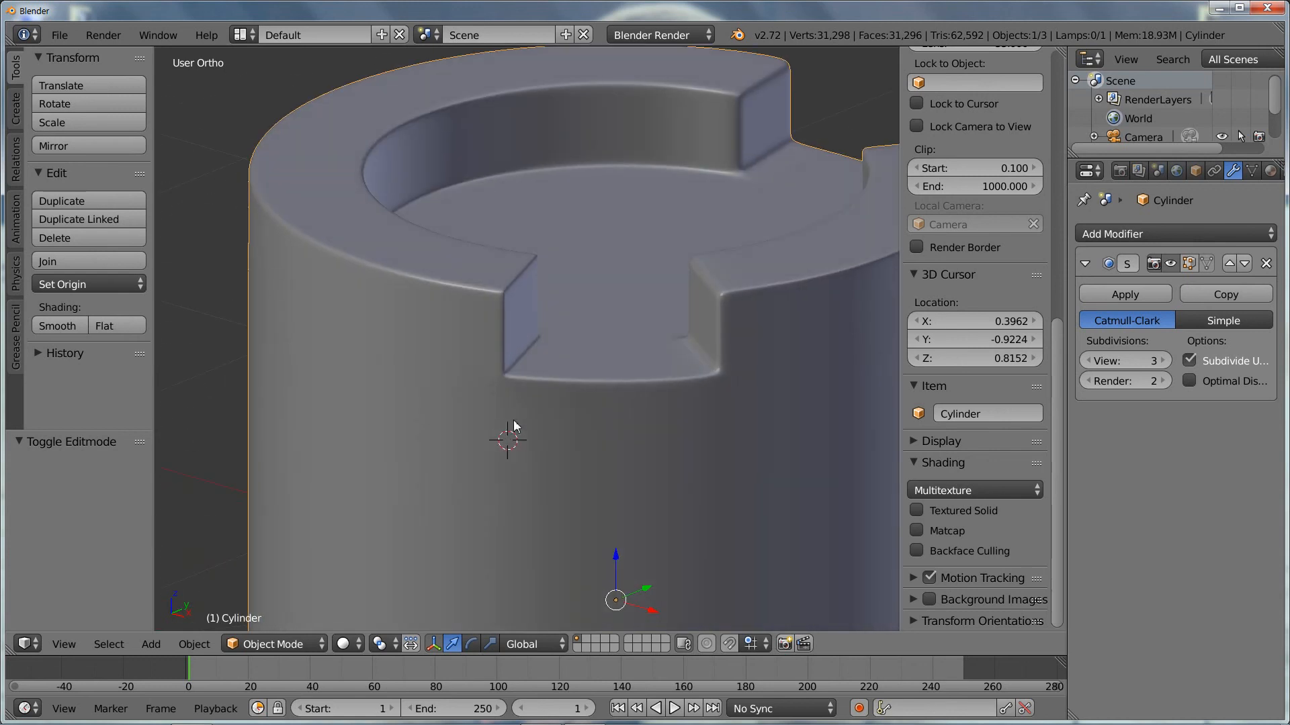
key(alt+Tab)
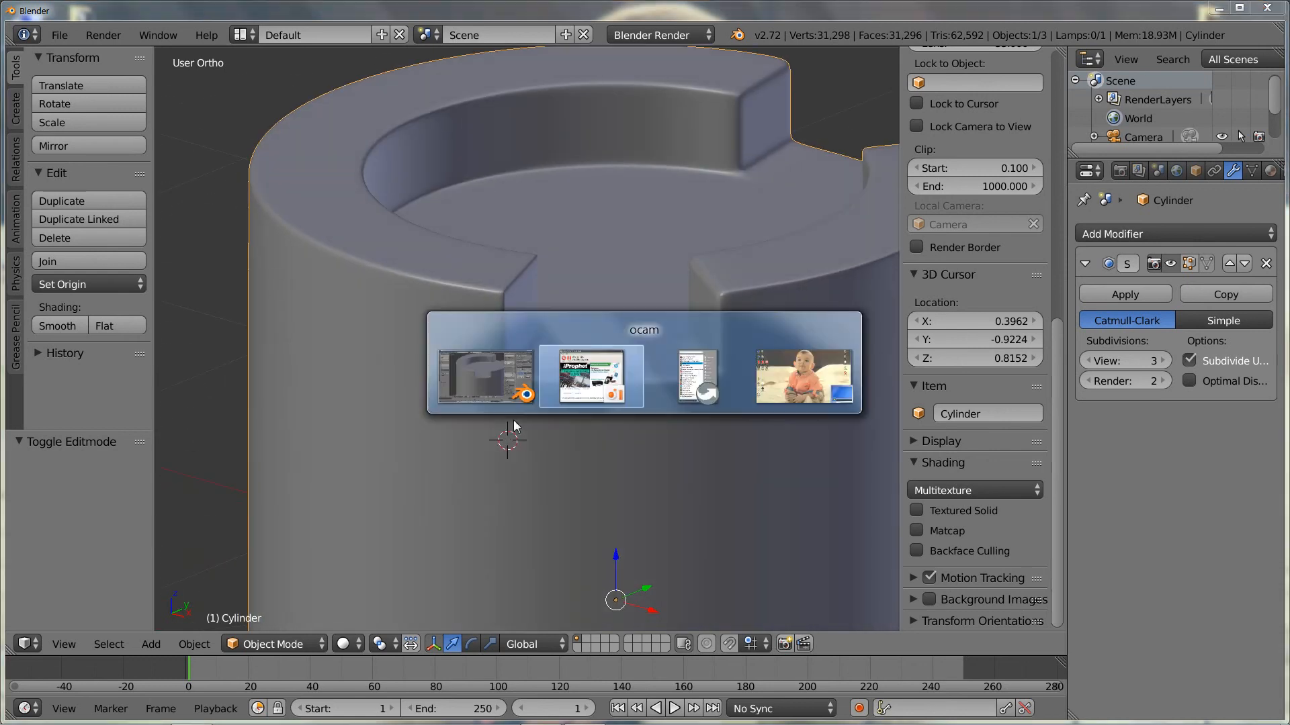